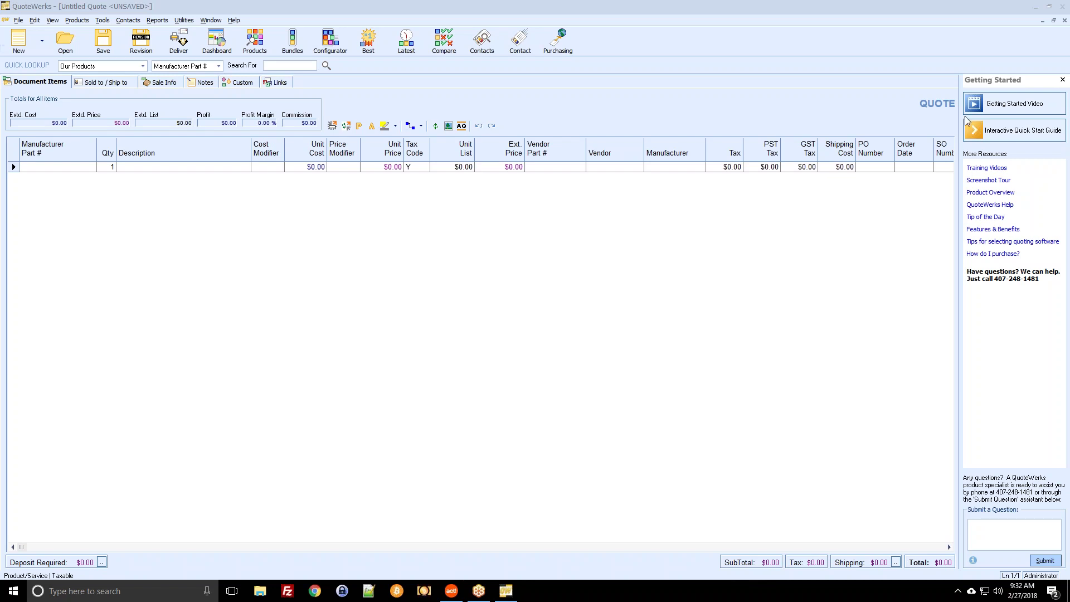
# Step: Close the Getting Started pane beside the untitled quote
pyautogui.click(1062, 80)
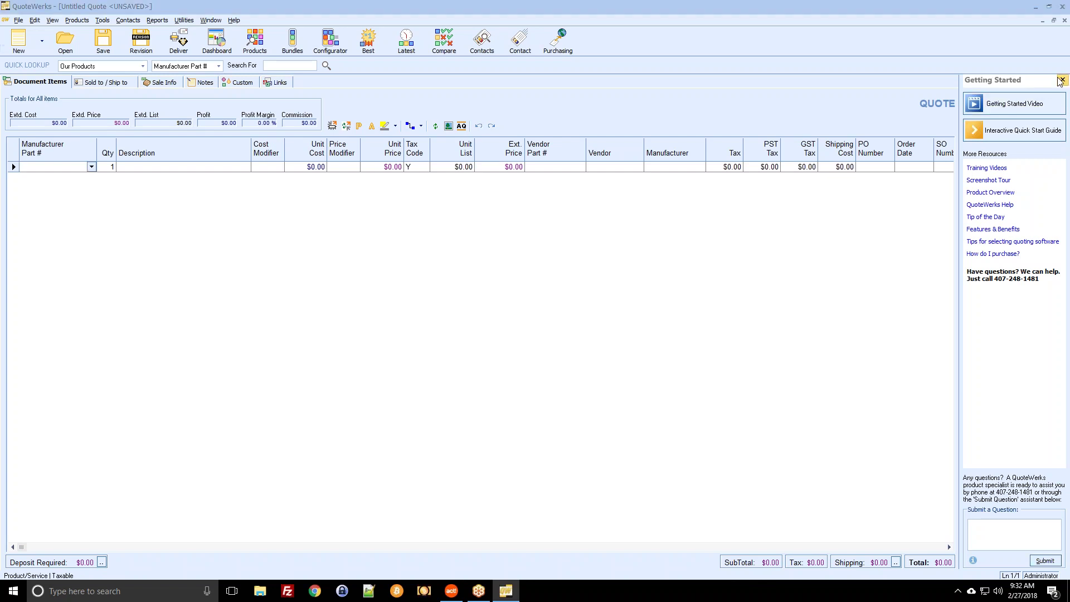
pyautogui.click(1062, 81)
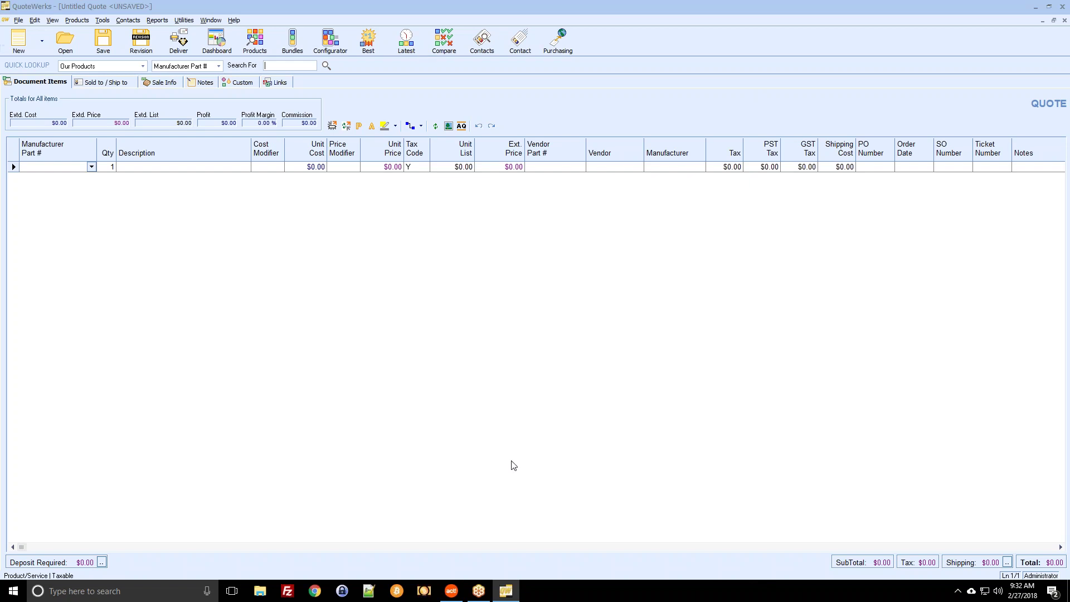
# Step: Switch to Act! to view the current contact record, and return to QuoteWerks
pyautogui.moveTo(451, 594)
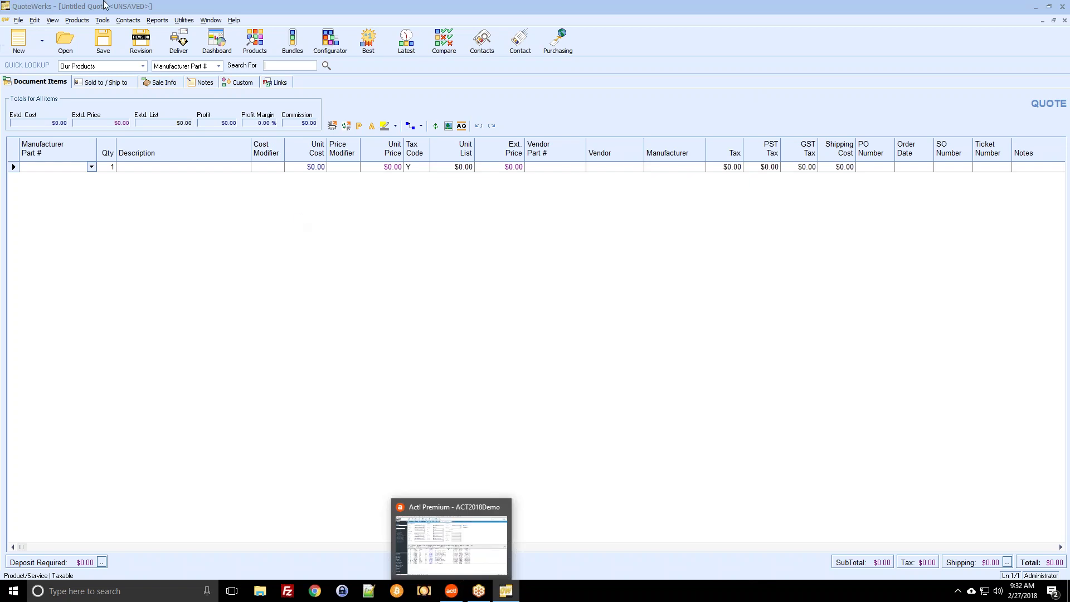
pyautogui.click(452, 591)
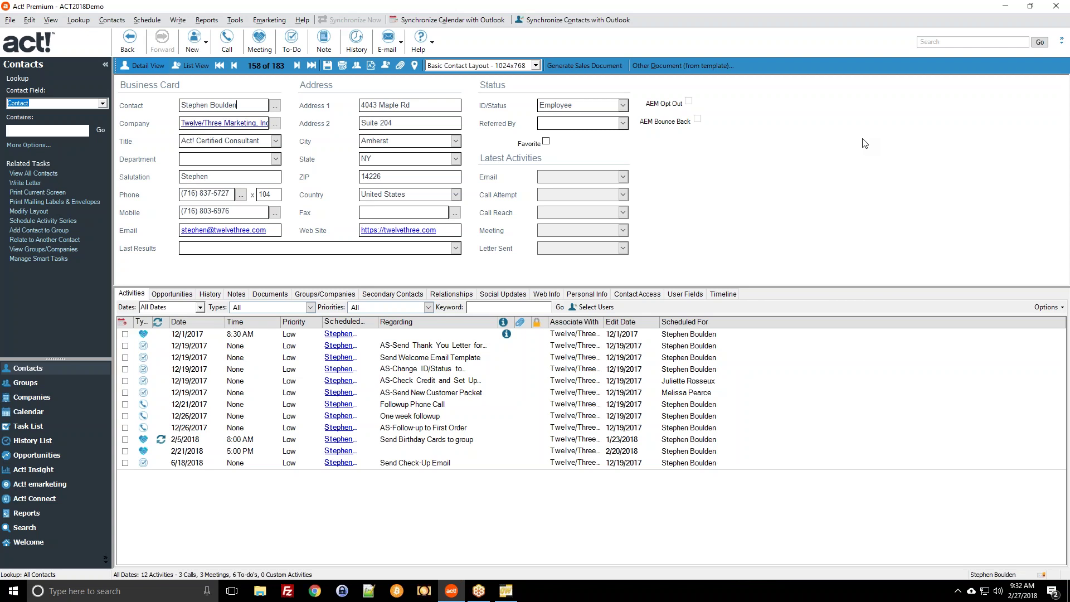
pyautogui.click(506, 590)
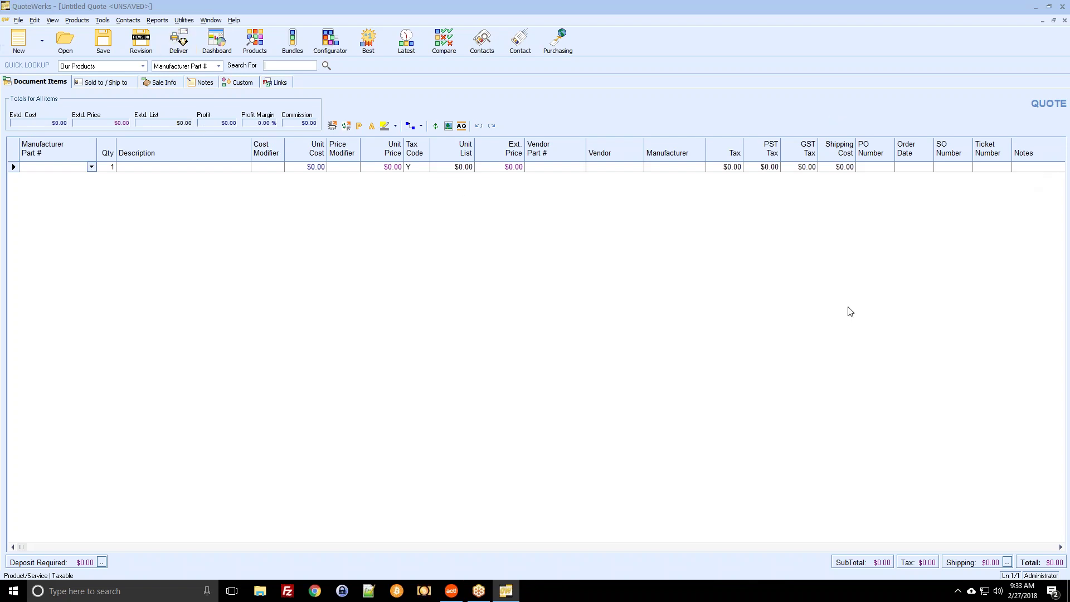
# Step: Look up the products in the Radios folder, examine their columns through to the custom text fields, and close the product lookup
pyautogui.click(252, 48)
pyautogui.moveTo(332, 84); pyautogui.dragTo(348, 134)
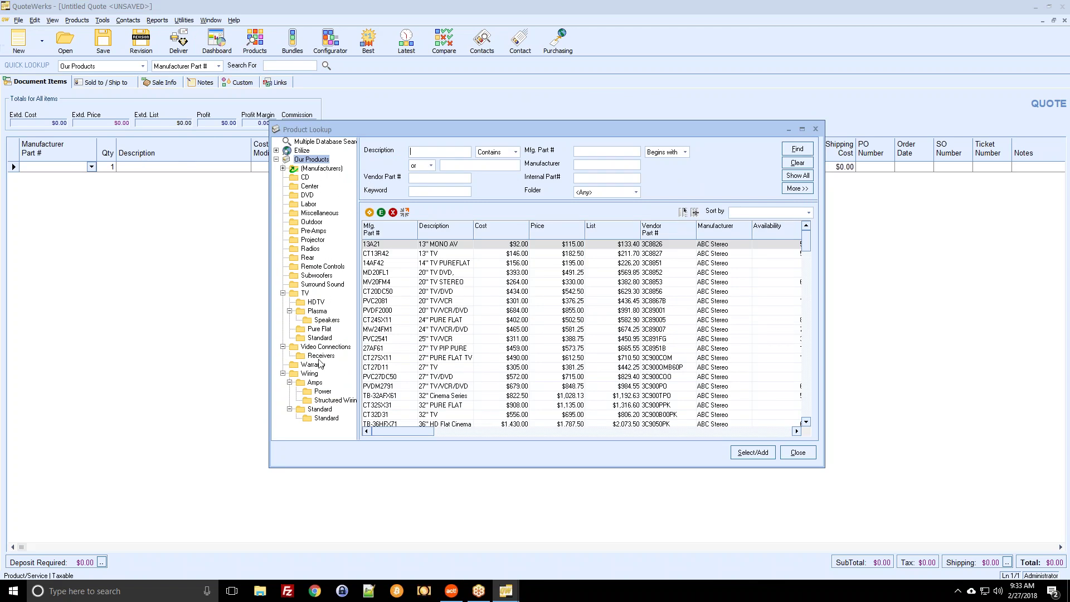
pyautogui.click(310, 250)
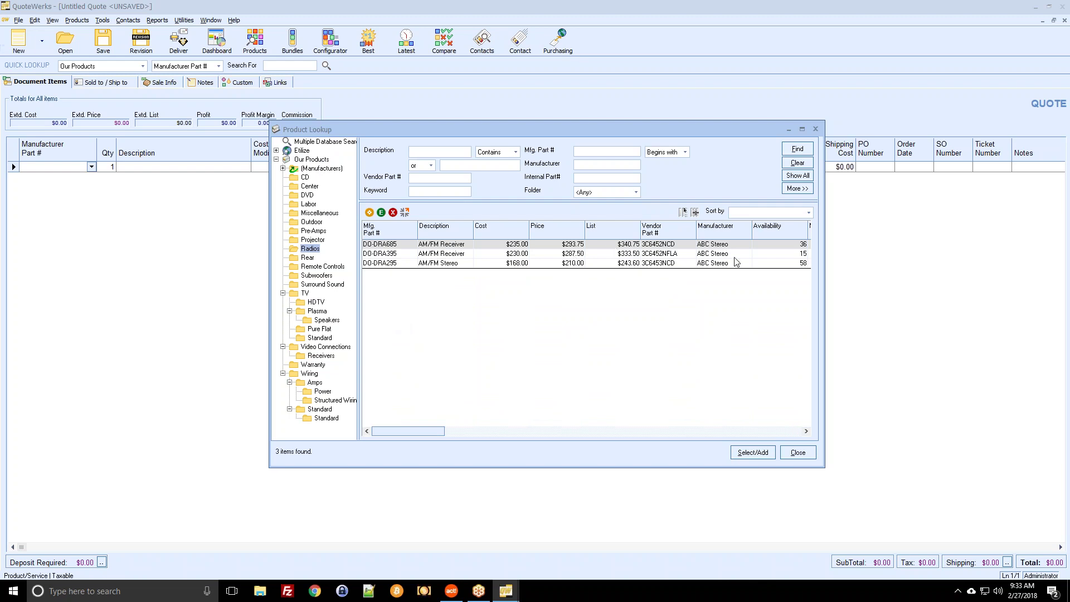
pyautogui.click(476, 256)
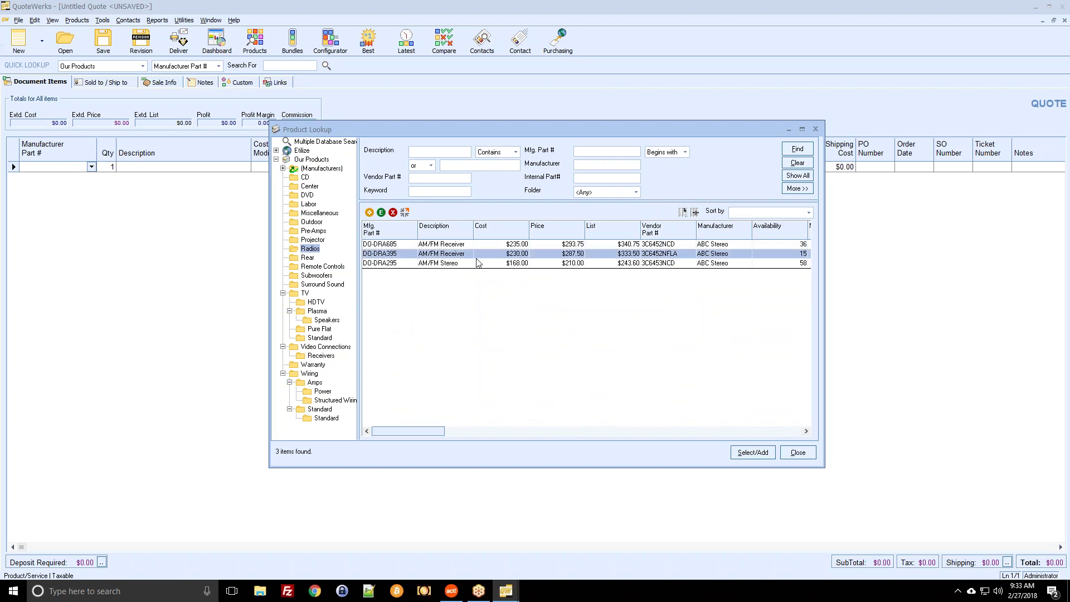
pyautogui.moveTo(414, 433); pyautogui.dragTo(457, 432)
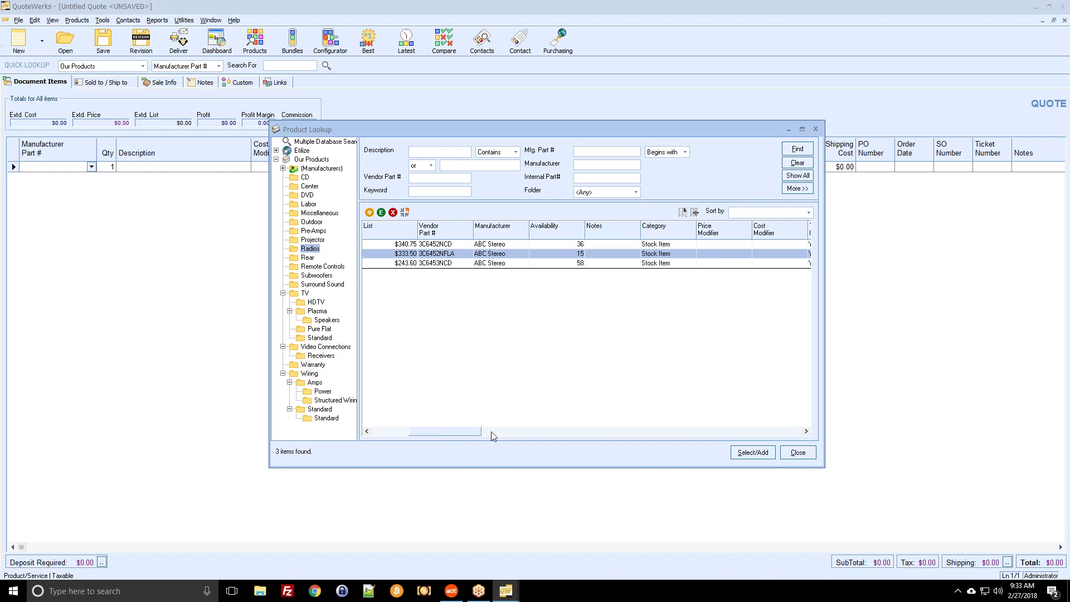
pyautogui.click(806, 431)
pyautogui.click(807, 431)
pyautogui.click(807, 432)
pyautogui.click(806, 432)
pyautogui.click(807, 432)
pyautogui.click(807, 431)
pyautogui.click(806, 431)
pyautogui.click(807, 432)
pyautogui.click(806, 431)
pyautogui.click(807, 432)
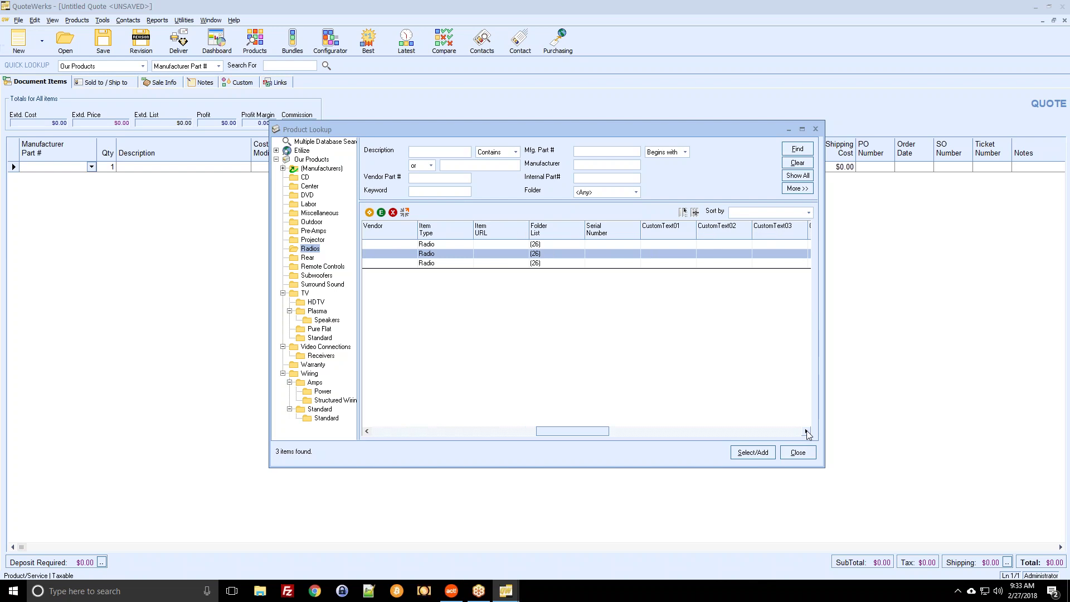
pyautogui.moveTo(587, 432); pyautogui.dragTo(422, 447)
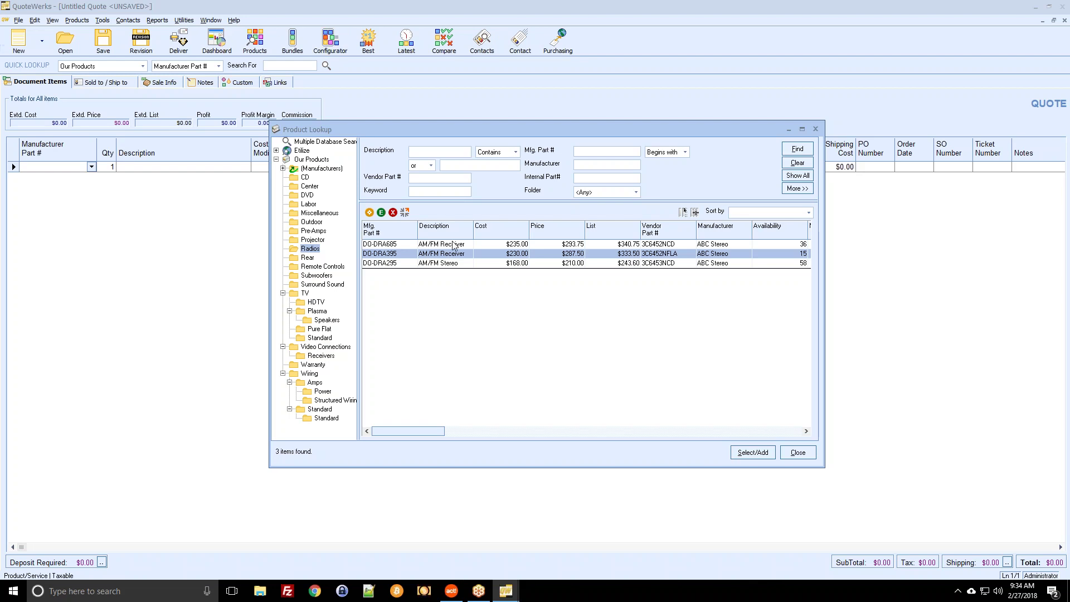
pyautogui.click(798, 453)
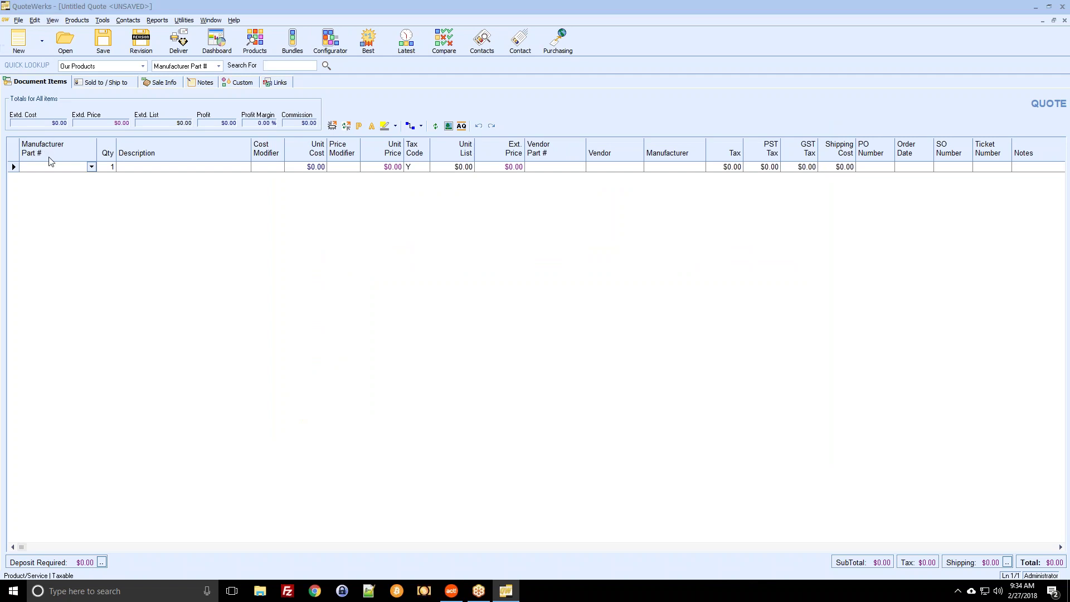
# Step: Add one KP-SA2 black outdoor speakers item from the Outdoor product folder to the quote, declining the offer to save
pyautogui.click(91, 167)
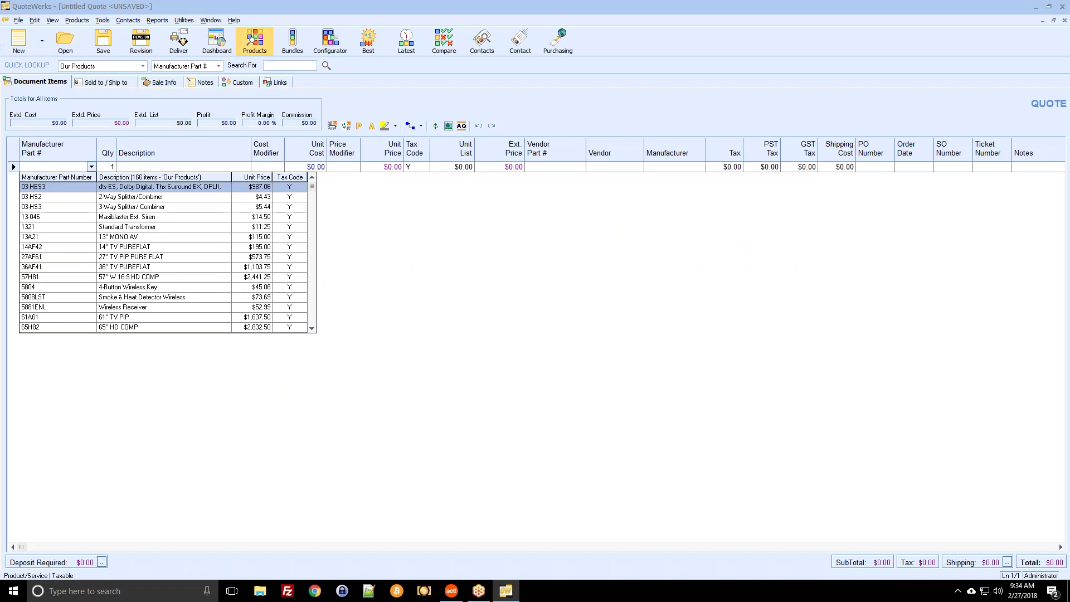
pyautogui.click(256, 44)
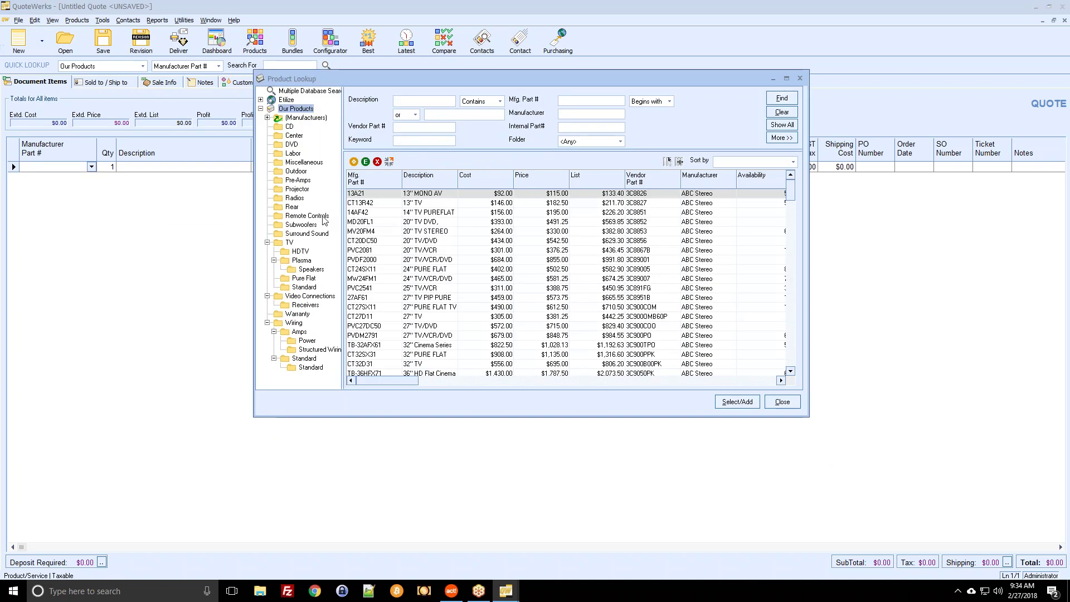
pyautogui.click(295, 171)
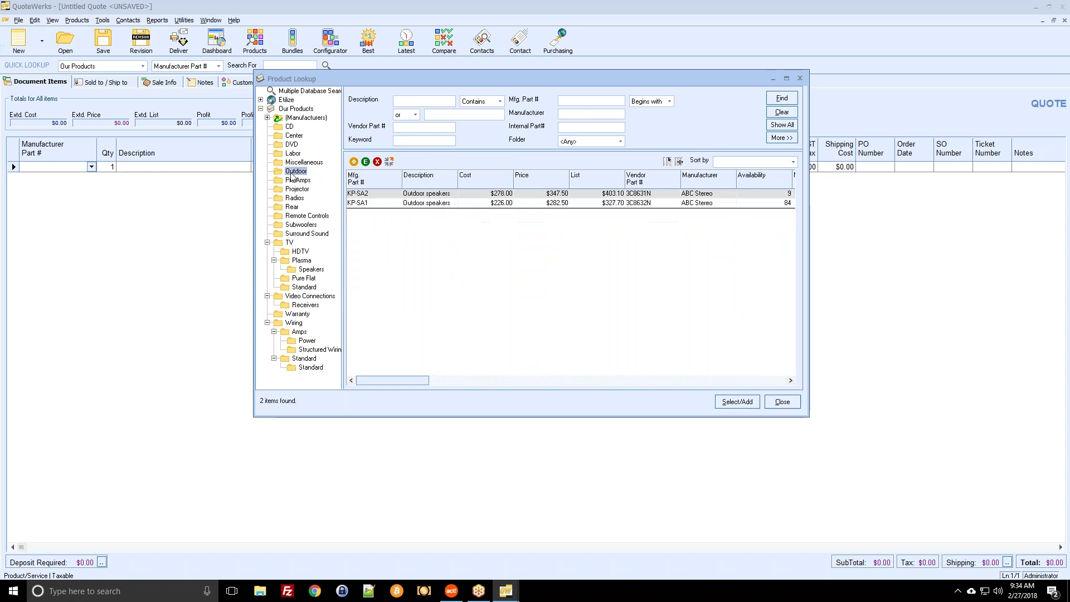
pyautogui.doubleClick(422, 193)
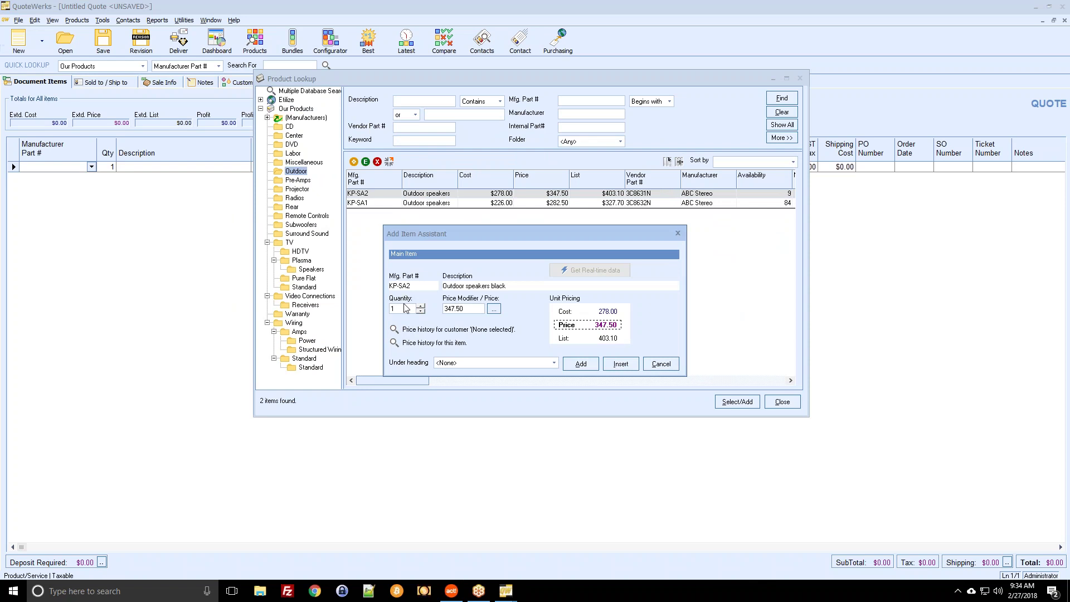
pyautogui.click(598, 363)
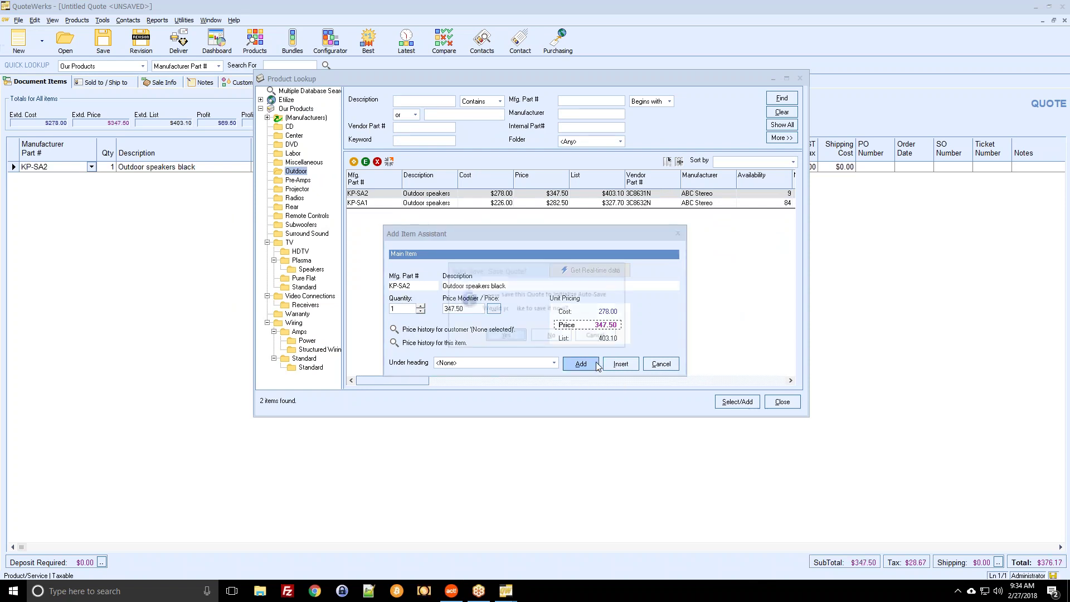
pyautogui.click(561, 336)
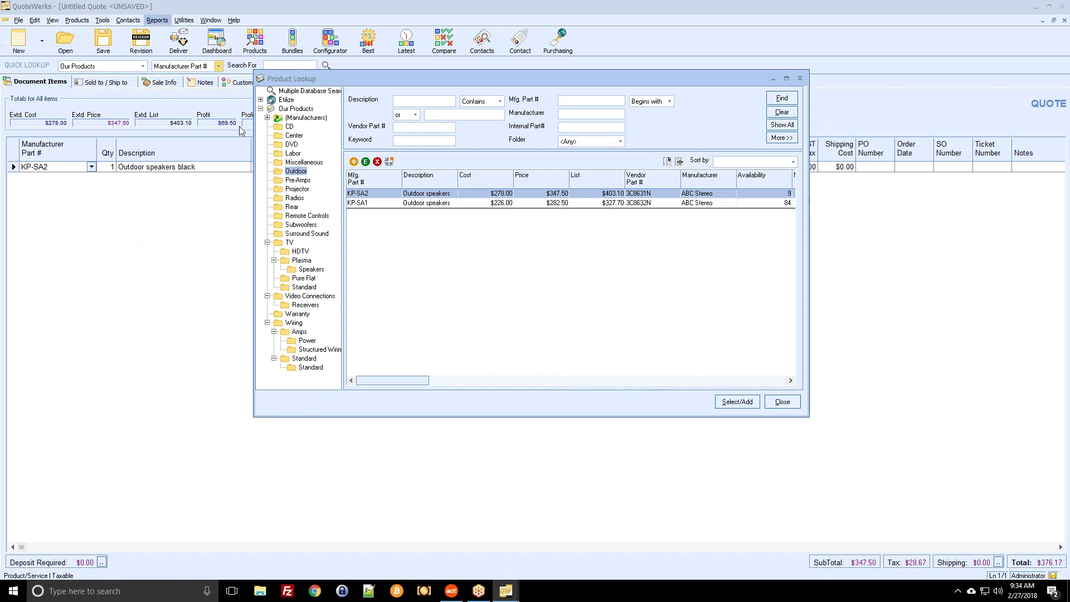
pyautogui.click(772, 400)
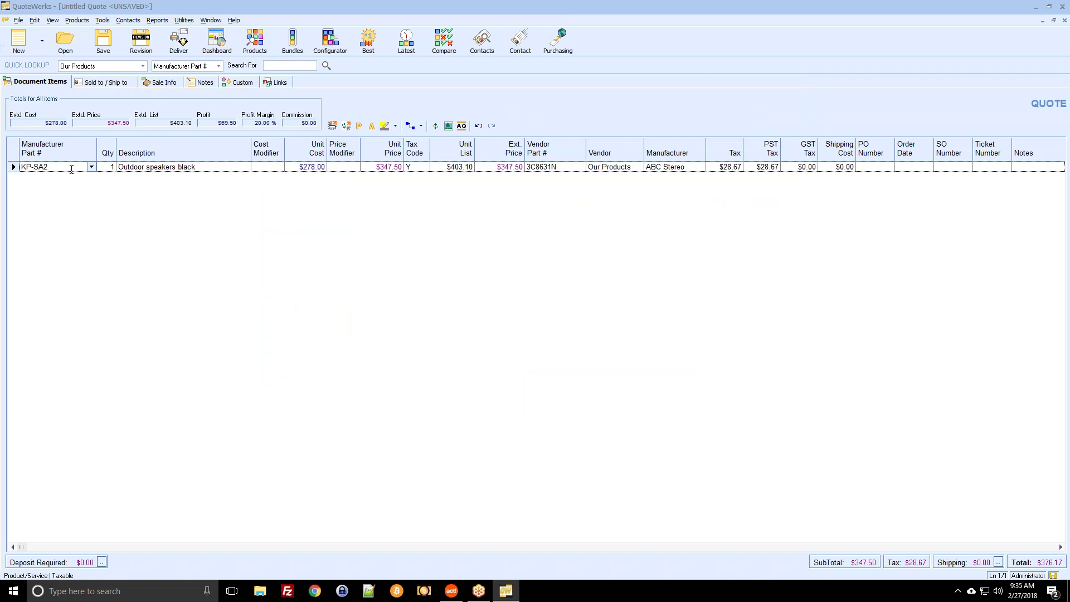
pyautogui.rightClick(14, 167)
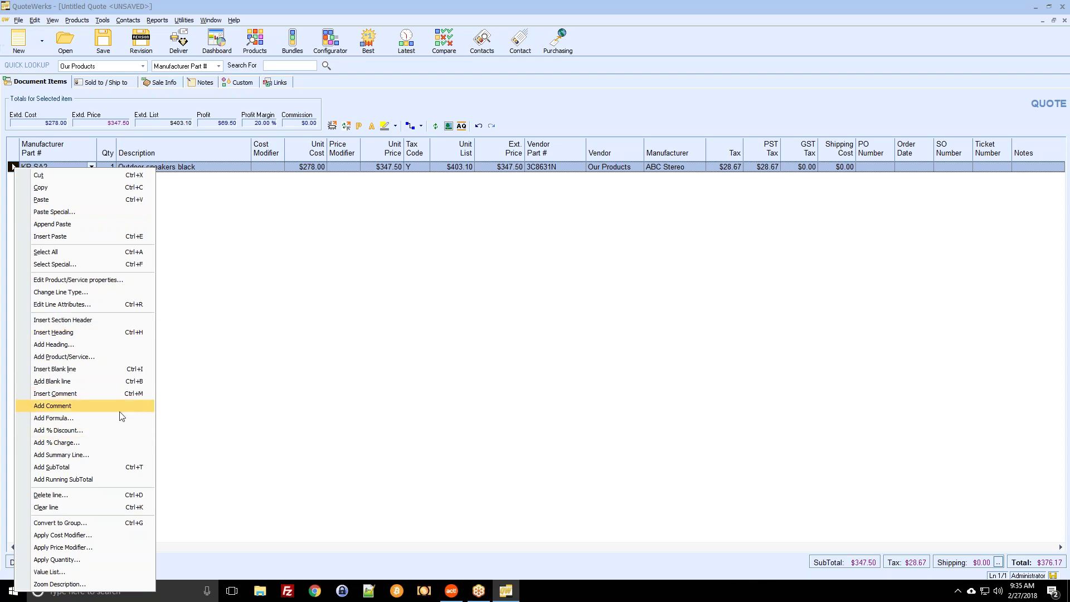
pyautogui.click(504, 325)
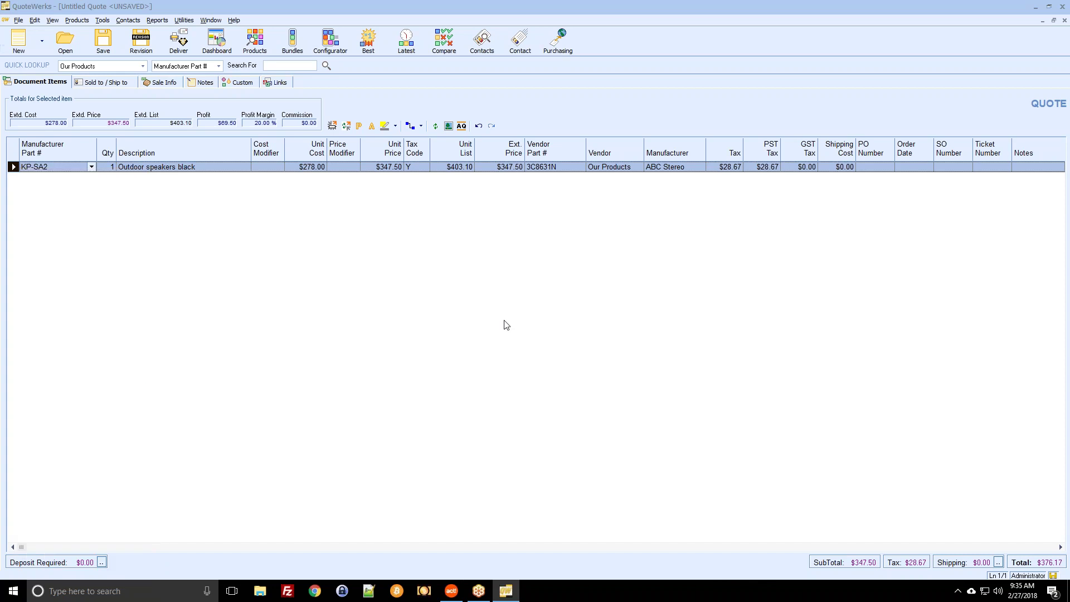
# Step: Insert one FSC-SSPACKAGE Surround Sound Package from the Surround Sound folder above the outdoor speakers line
pyautogui.click(255, 40)
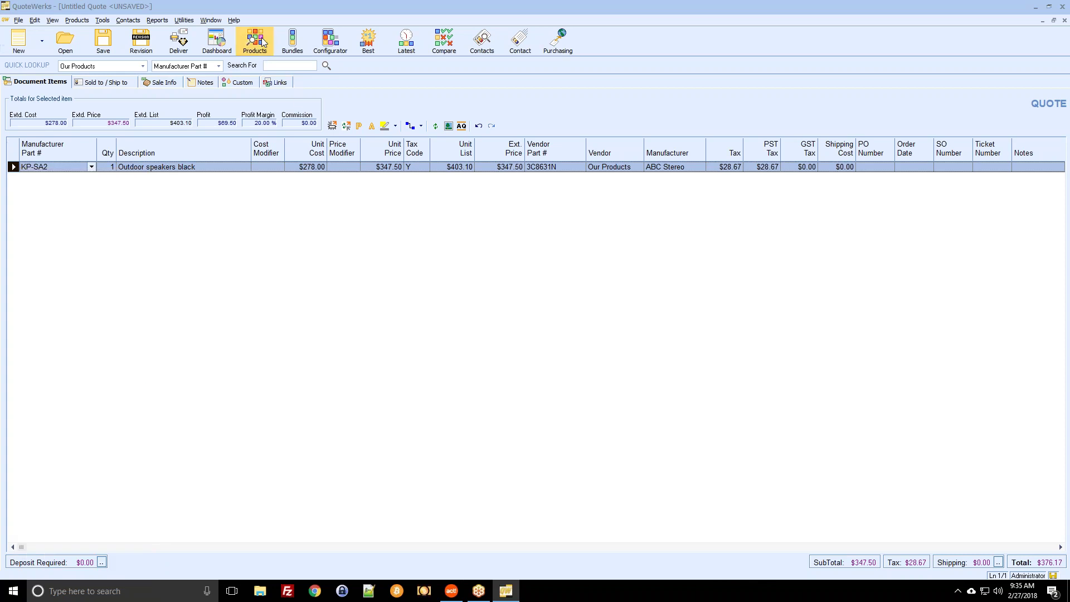
pyautogui.click(307, 233)
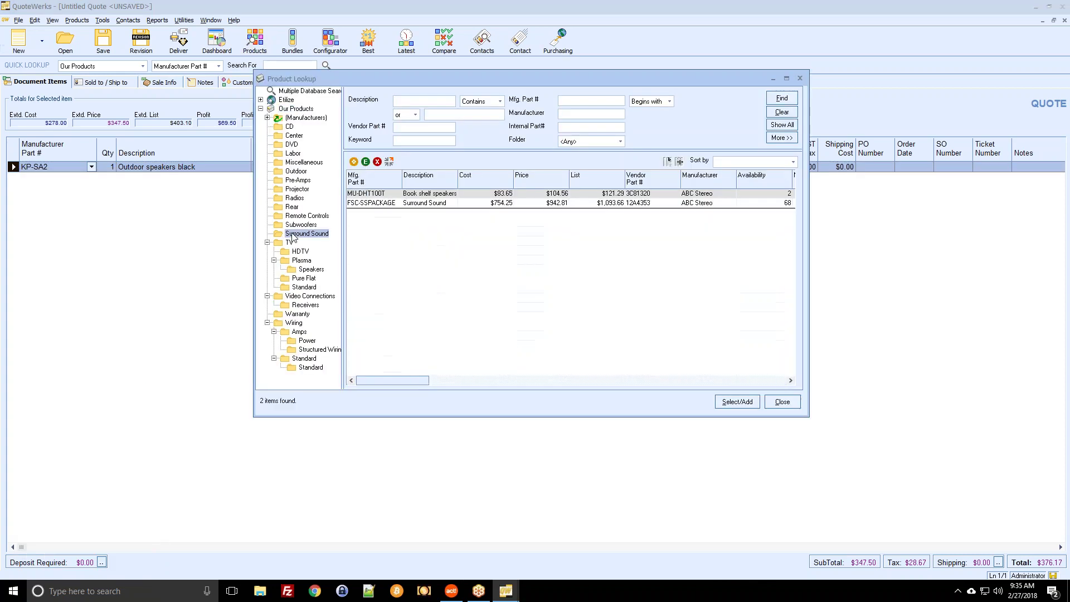
pyautogui.doubleClick(398, 203)
pyautogui.click(618, 364)
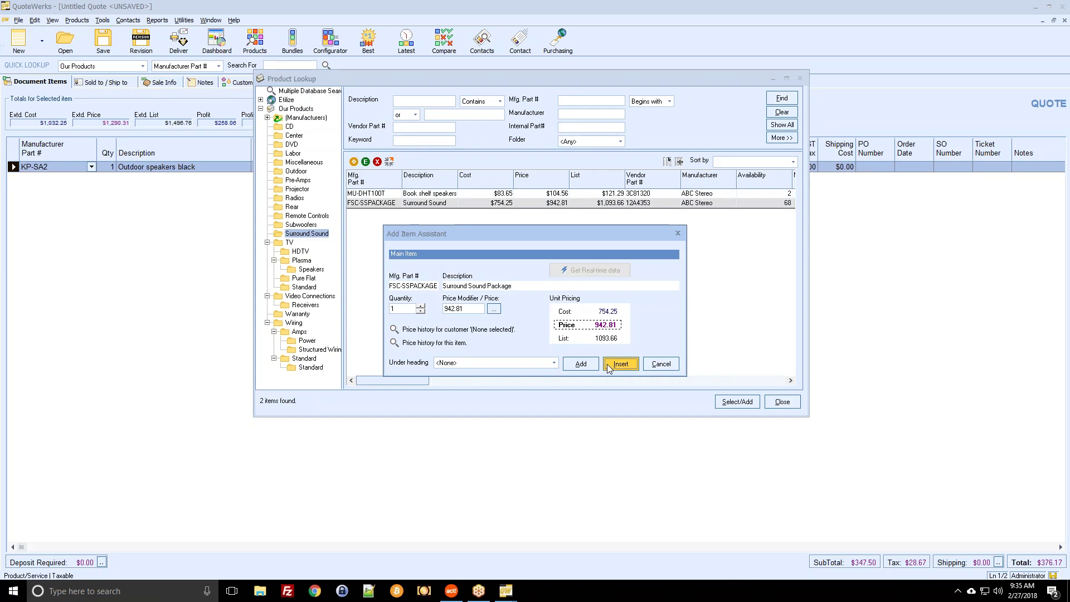
# Step: Add the ANLCPD50F flat wall bracket and the 61A61 61" TV PIP from the Plasma folder, and close the product lookup
pyautogui.click(306, 304)
pyautogui.click(304, 279)
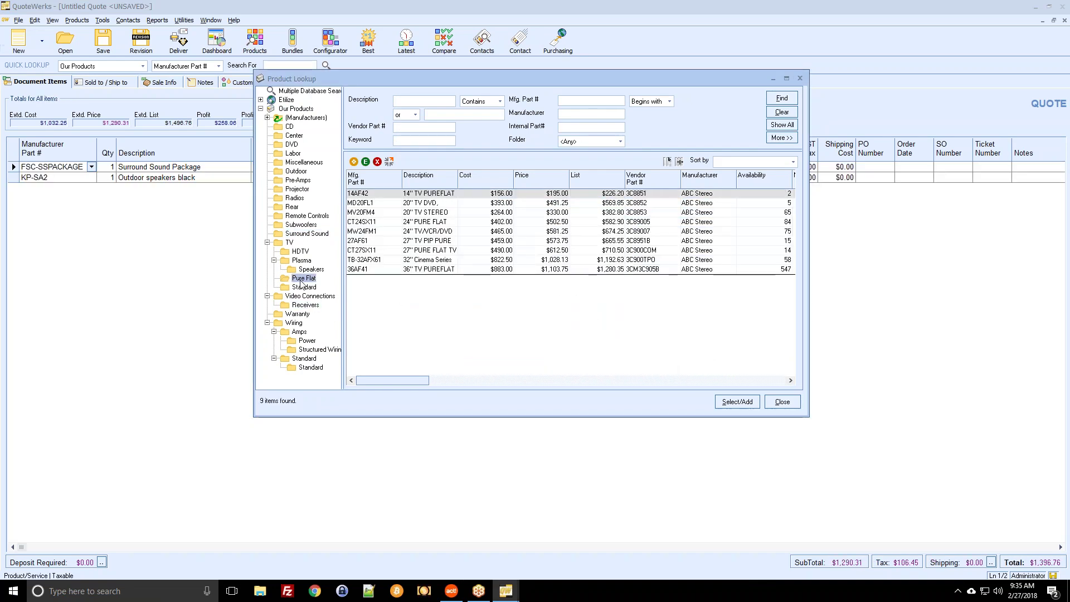
pyautogui.click(302, 260)
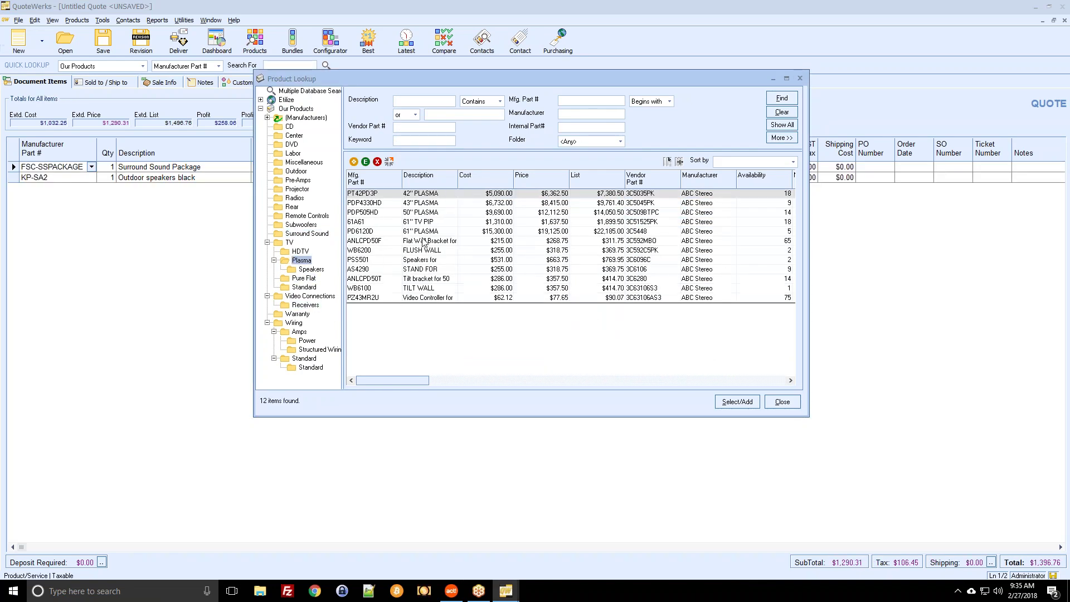
pyautogui.doubleClick(423, 241)
pyautogui.click(578, 364)
pyautogui.doubleClick(424, 222)
pyautogui.click(578, 364)
pyautogui.click(782, 402)
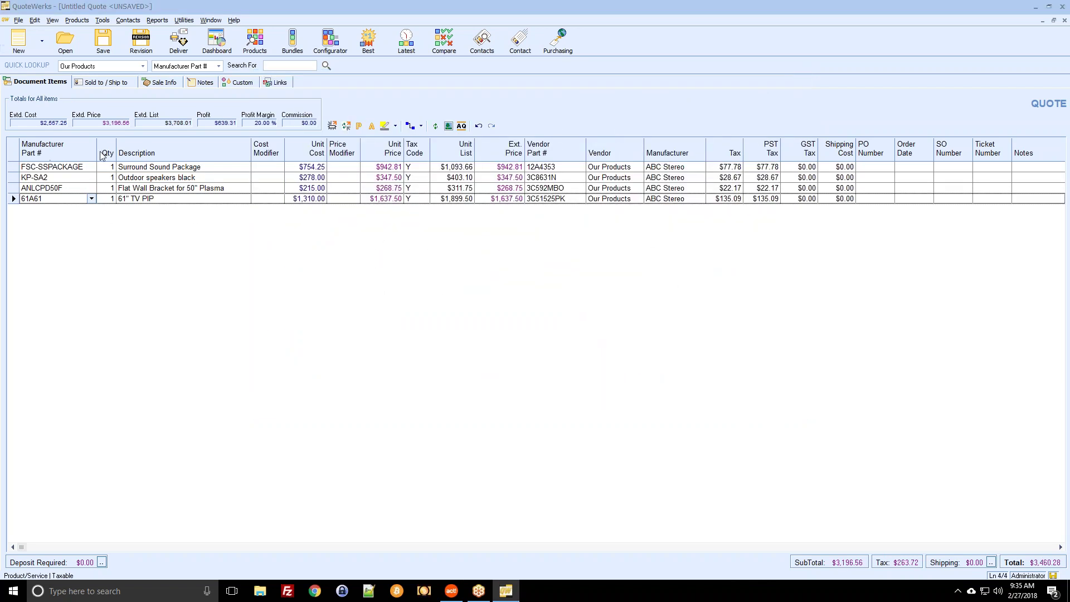
# Step: Show the quote's Sold to / Ship to details, and switch to Act! to open the Rainbow Dreams Inc contact from the full contact list
pyautogui.click(102, 82)
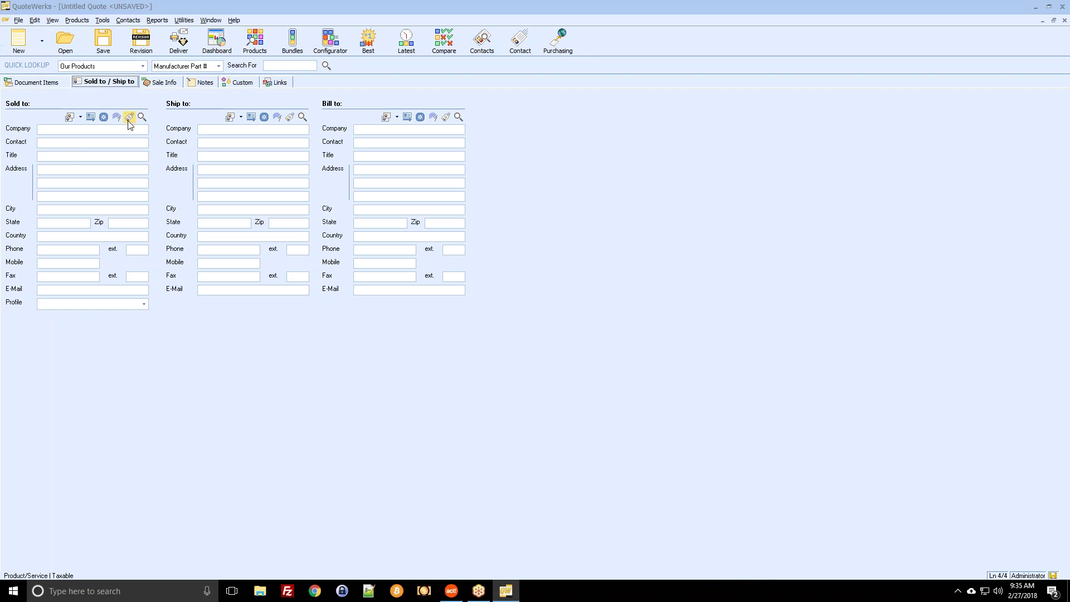
pyautogui.click(451, 590)
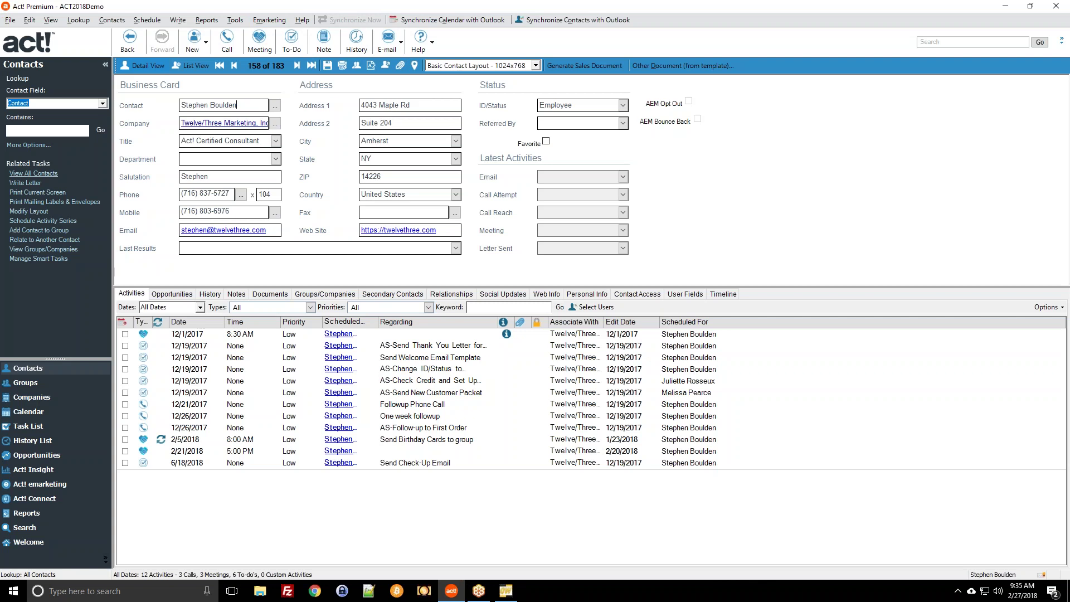
pyautogui.click(51, 174)
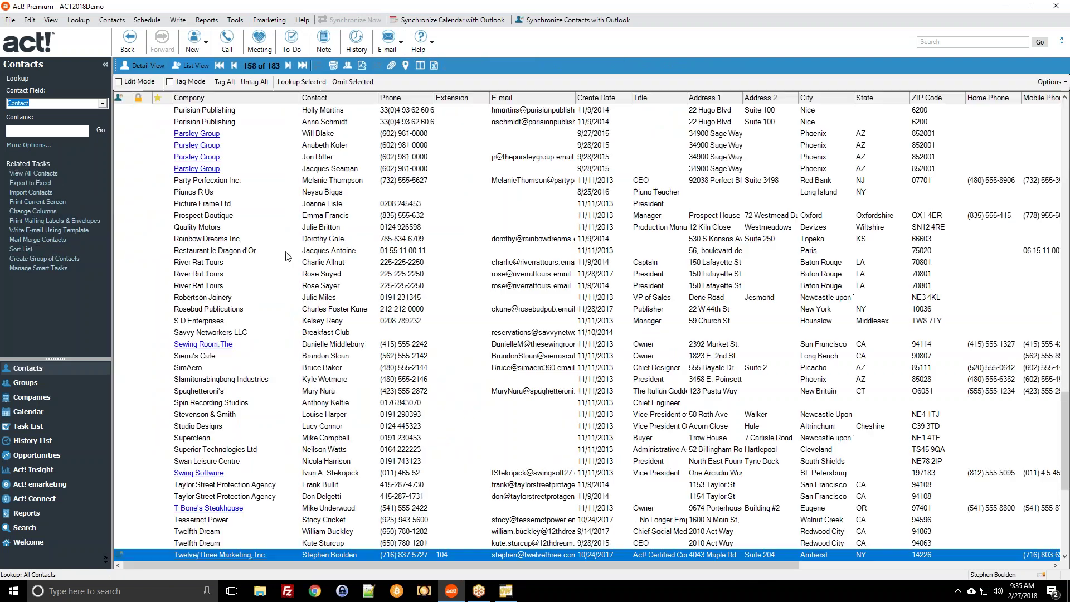
pyautogui.doubleClick(325, 240)
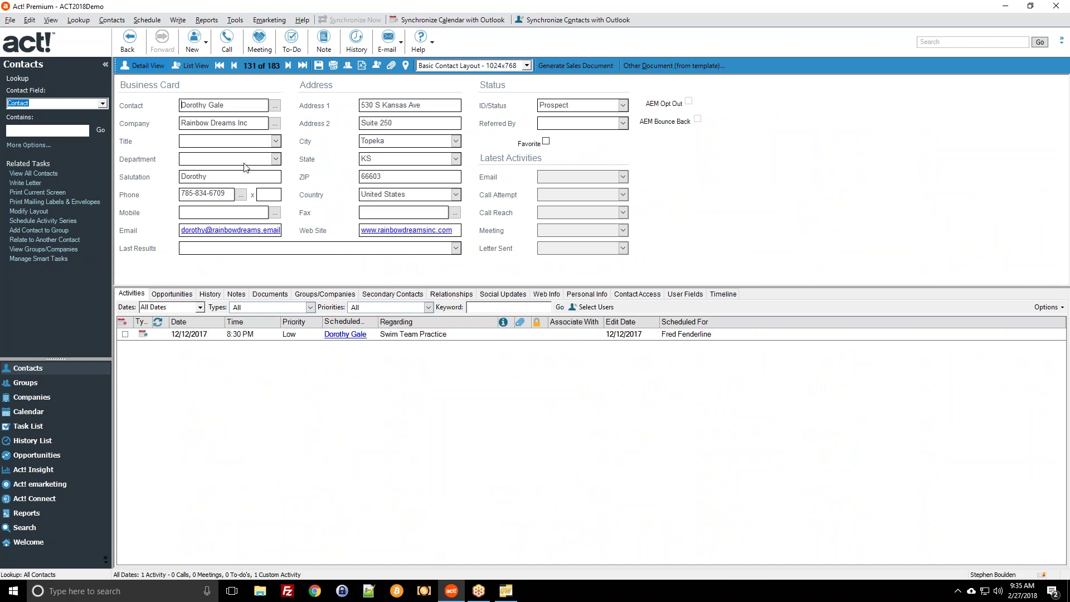
# Step: Return to QuoteWerks and fill the Sold to, Ship to and Bill to details from the contact currently open in Act!
pyautogui.click(506, 591)
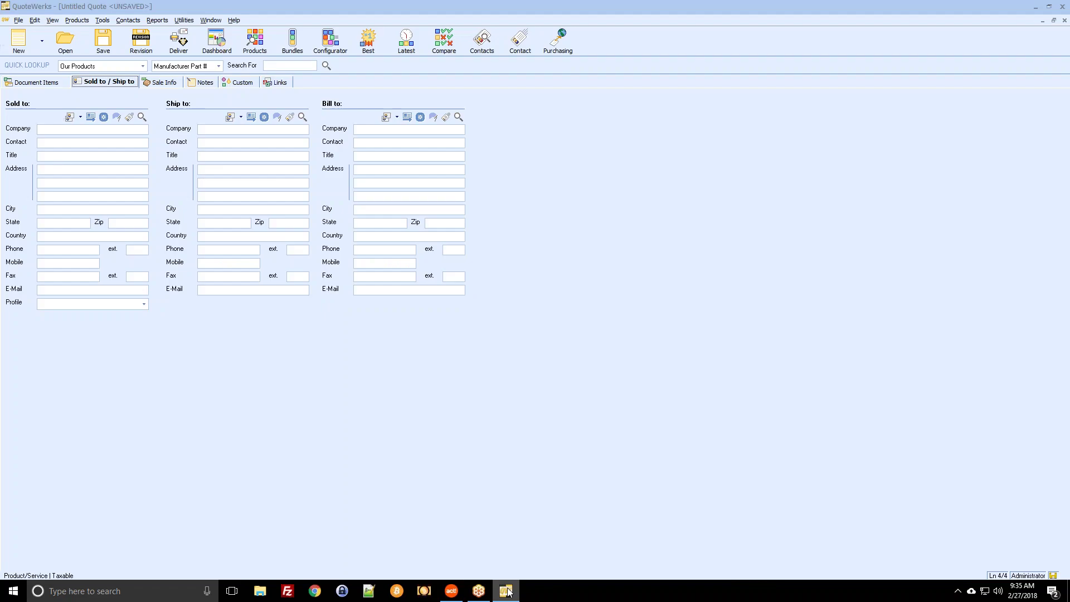
pyautogui.click(132, 117)
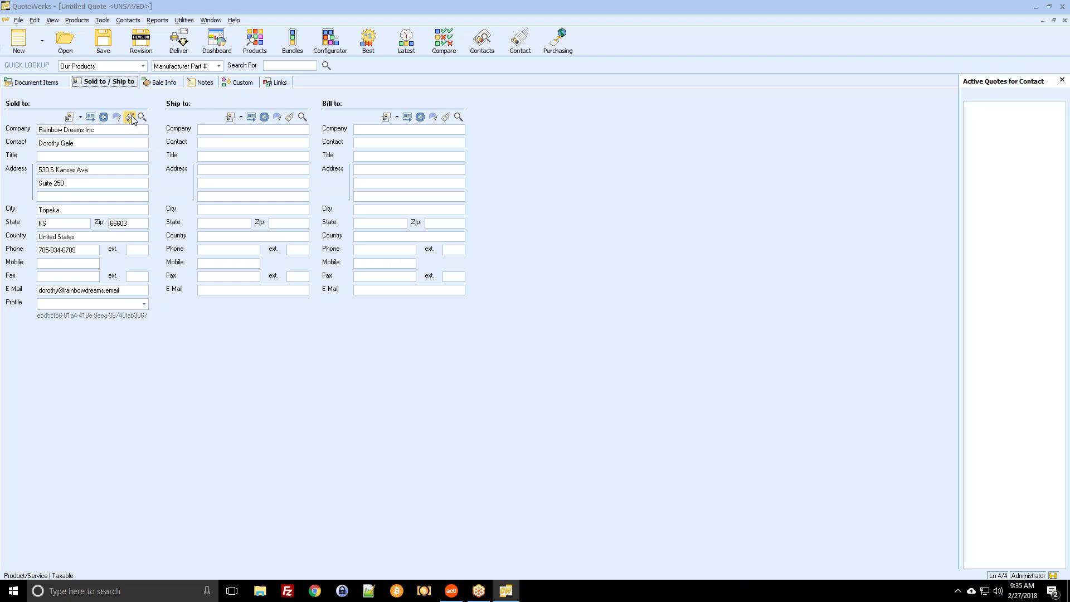
pyautogui.click(289, 118)
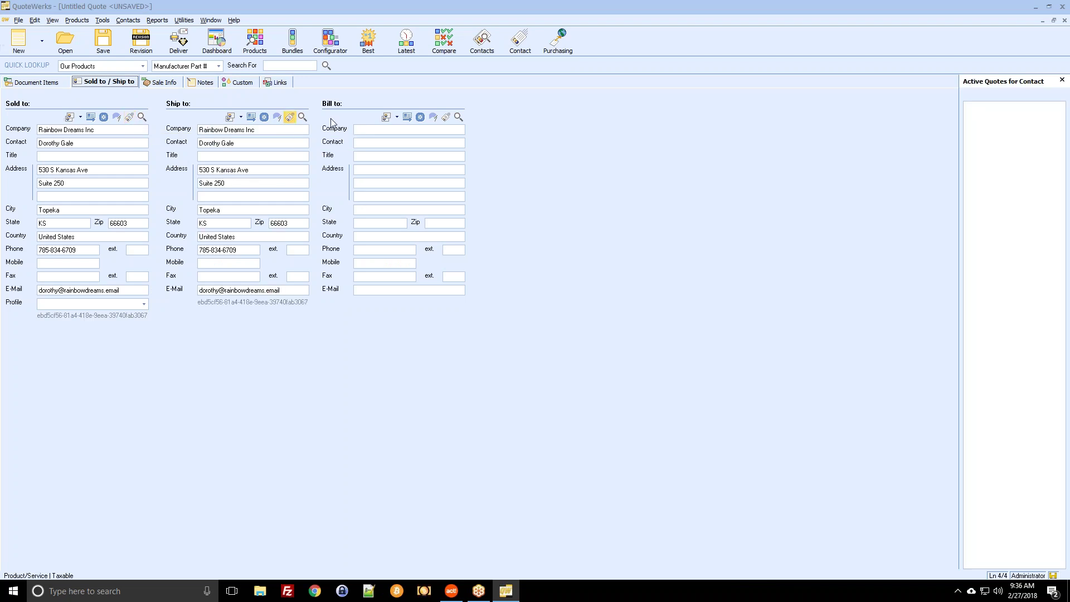
pyautogui.click(446, 118)
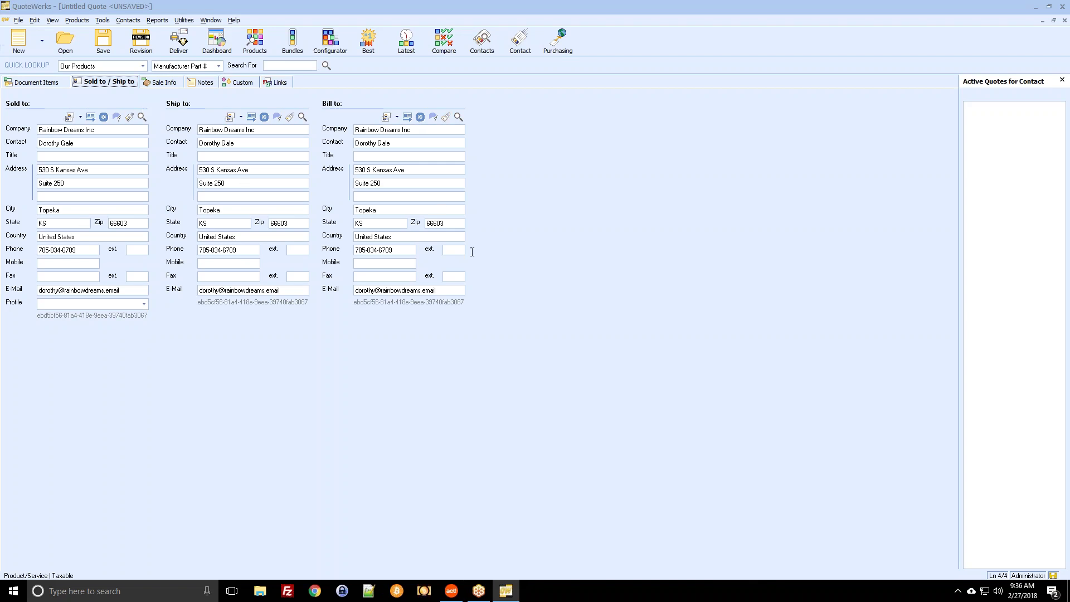
# Step: Look through the quote's sale info, notes, custom fields and links, and return to the document items
pyautogui.click(148, 83)
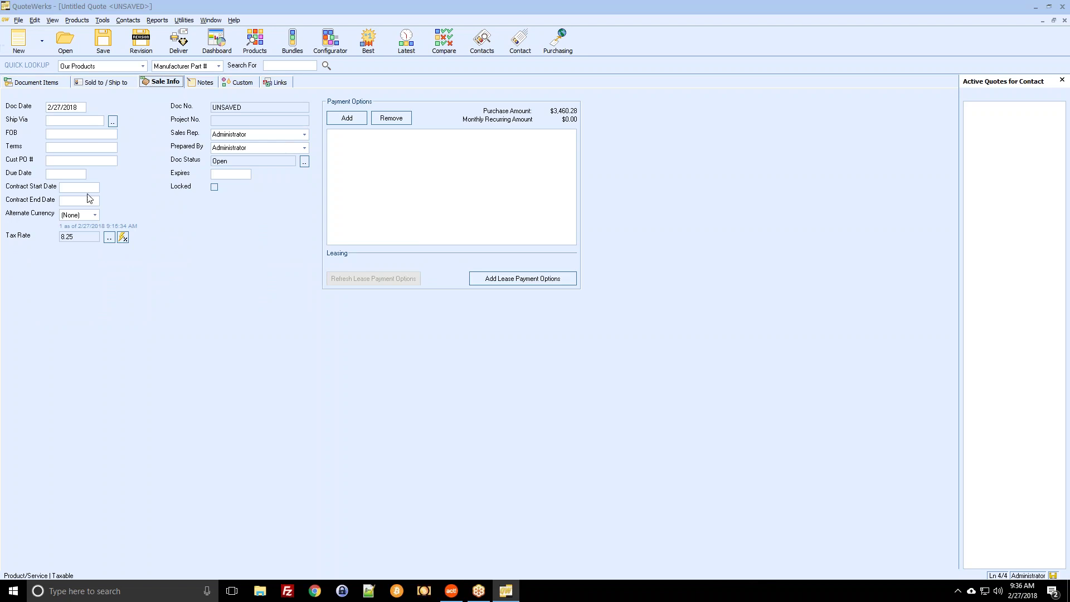
pyautogui.click(201, 82)
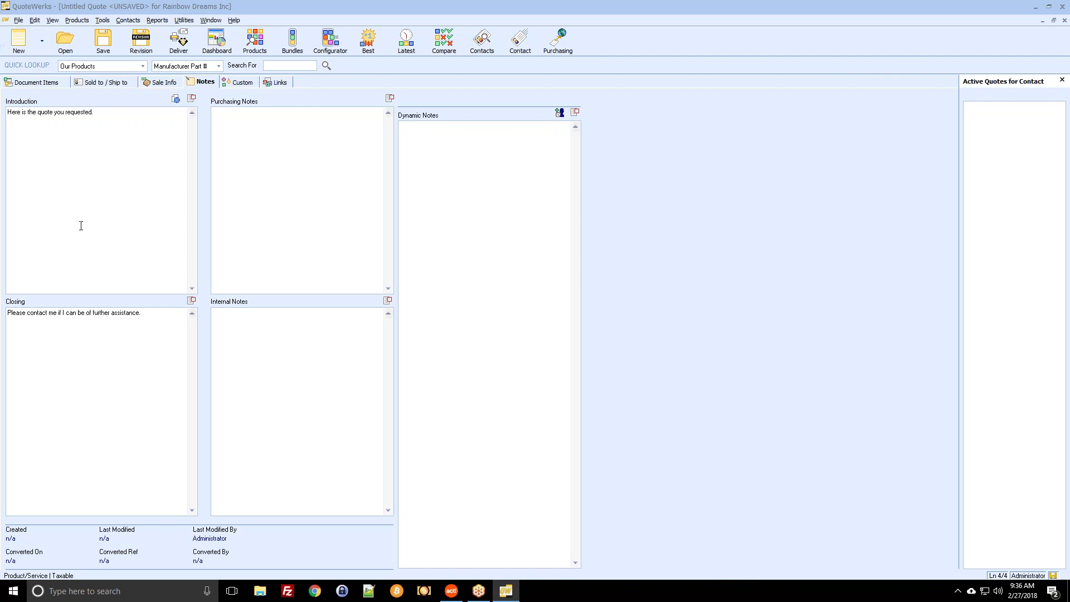
pyautogui.click(83, 369)
pyautogui.click(242, 84)
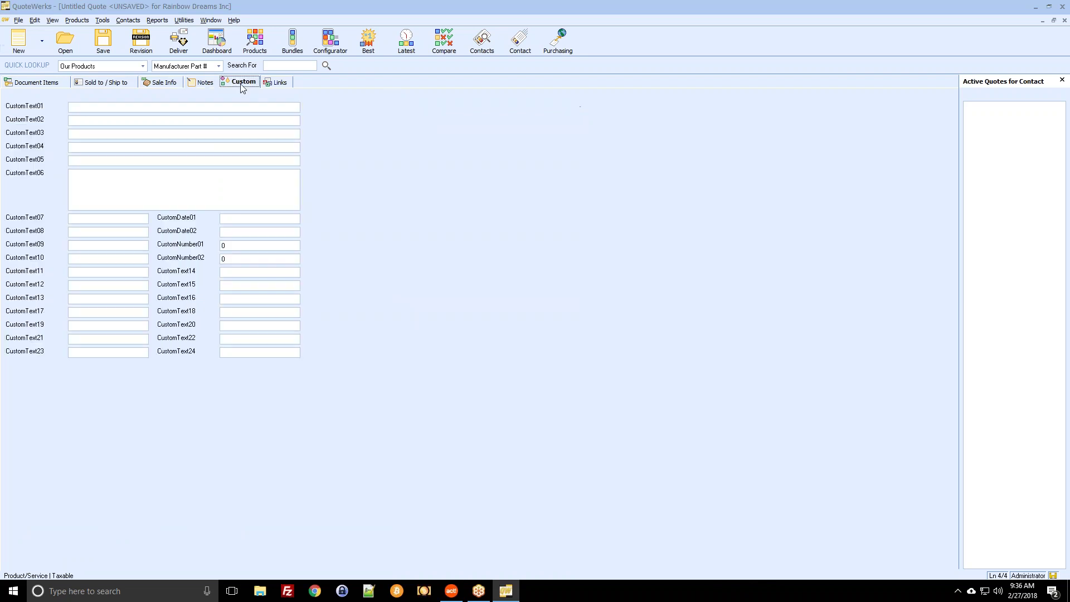
pyautogui.click(277, 85)
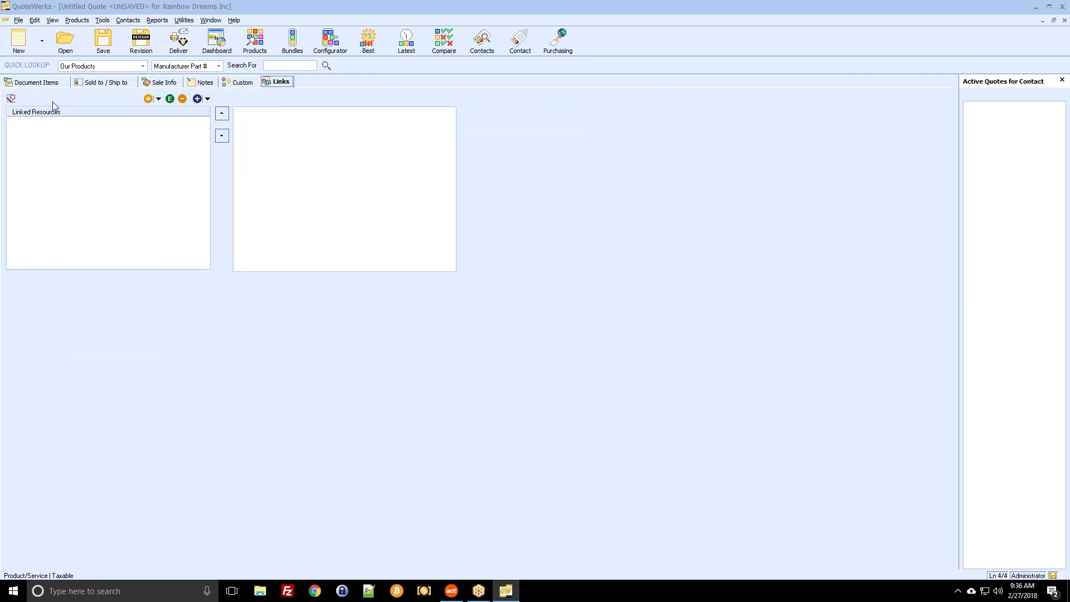
pyautogui.click(51, 87)
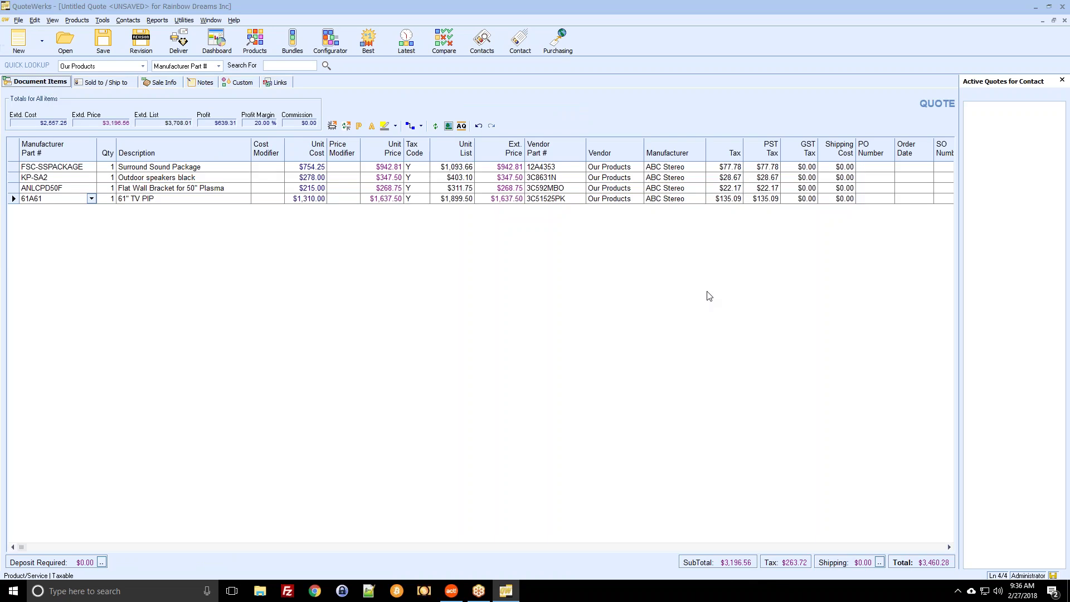
# Step: Close the Active Quotes for Contact pane and add a taxable 10% discount line below the ANLCPD50F flat wall bracket
pyautogui.click(1062, 81)
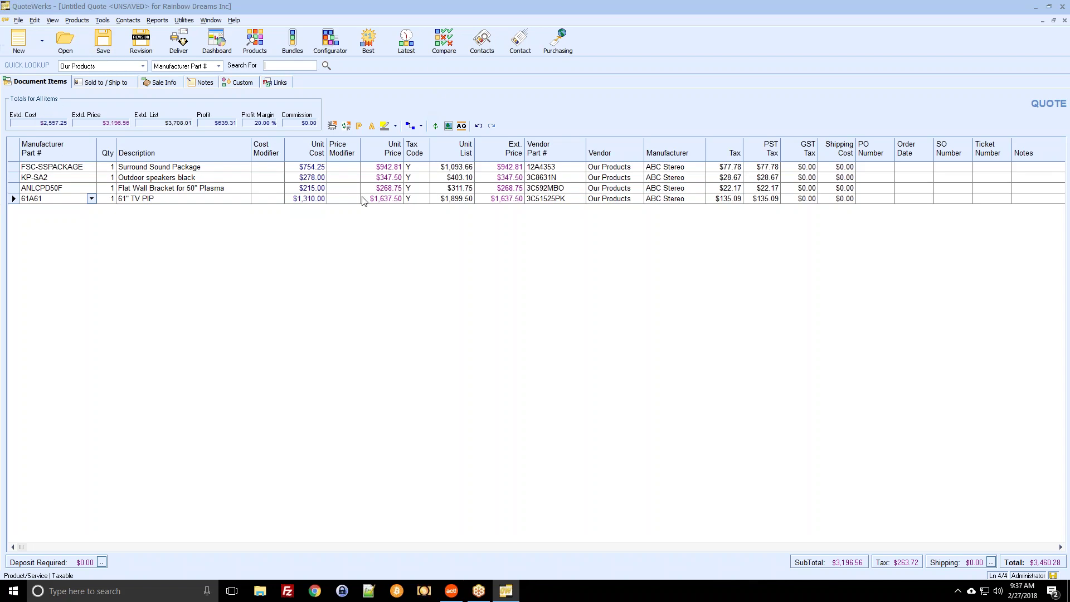
pyautogui.click(12, 167)
pyautogui.rightClick(12, 188)
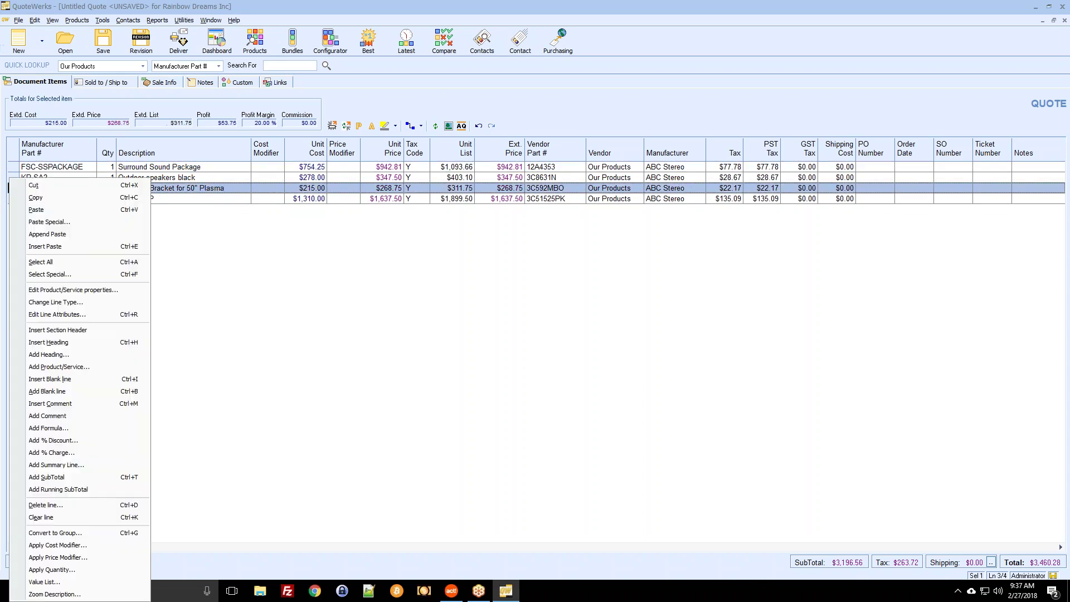
pyautogui.click(122, 440)
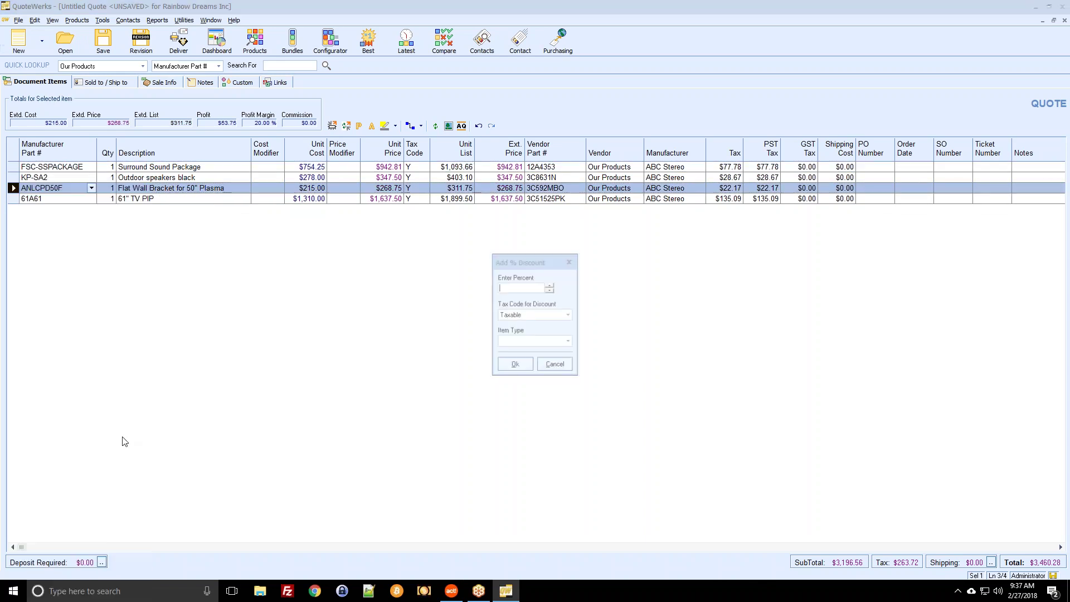
pyautogui.write('10')
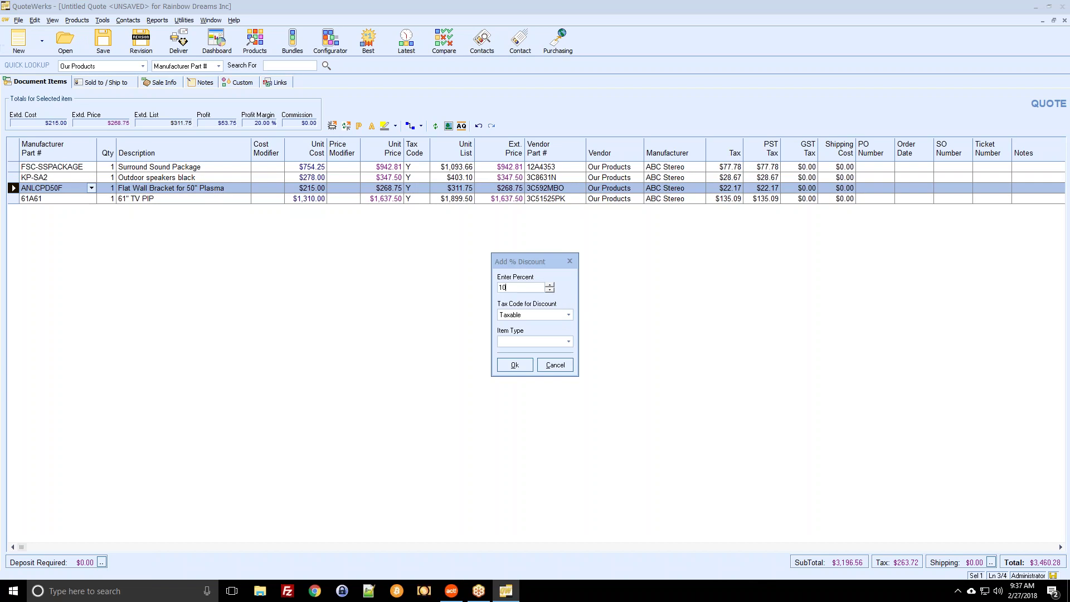
pyautogui.click(522, 365)
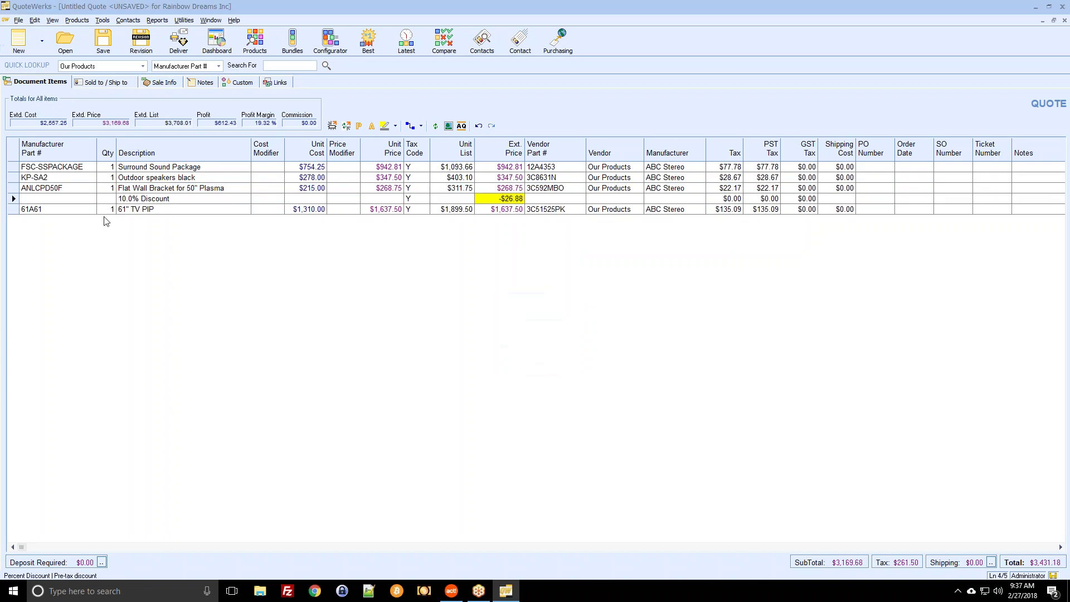
# Step: Start delivering the quote, select the Quote (Block) layout, view its design in the Layout Designer and close it
pyautogui.click(175, 36)
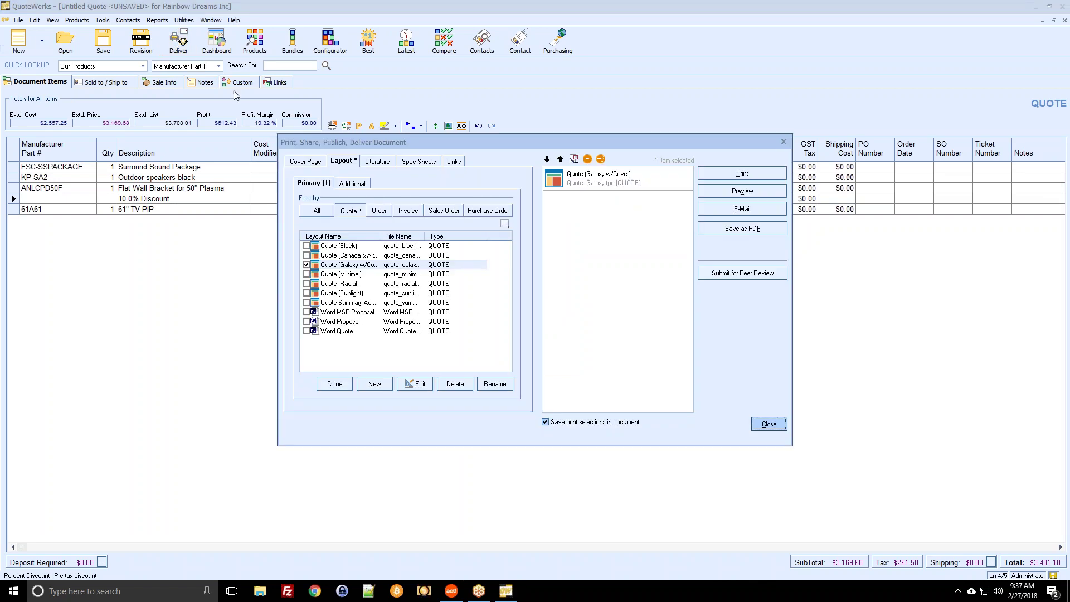
pyautogui.click(329, 247)
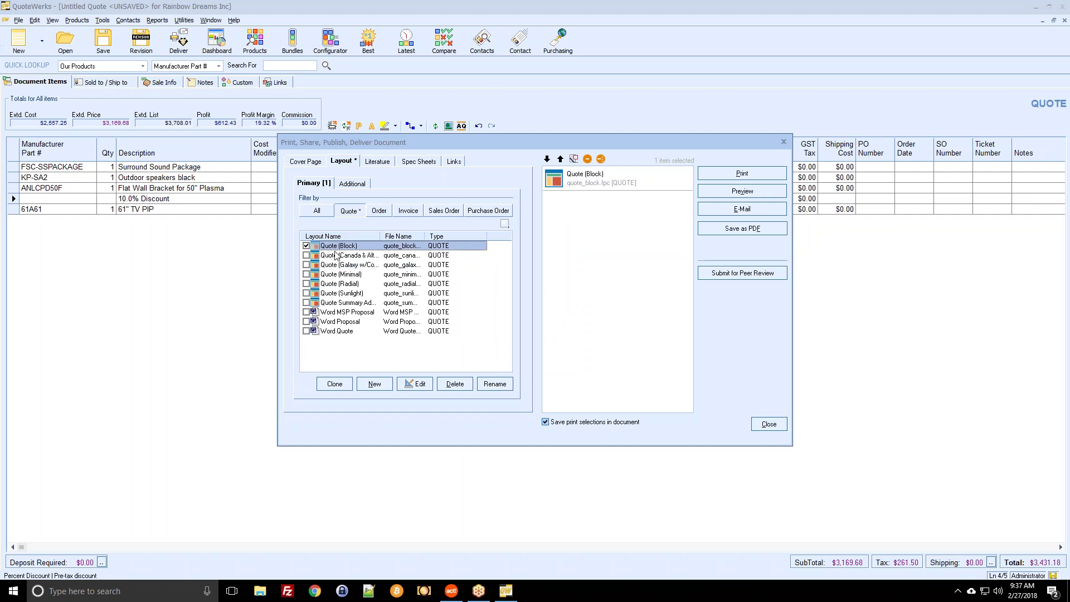
pyautogui.click(413, 383)
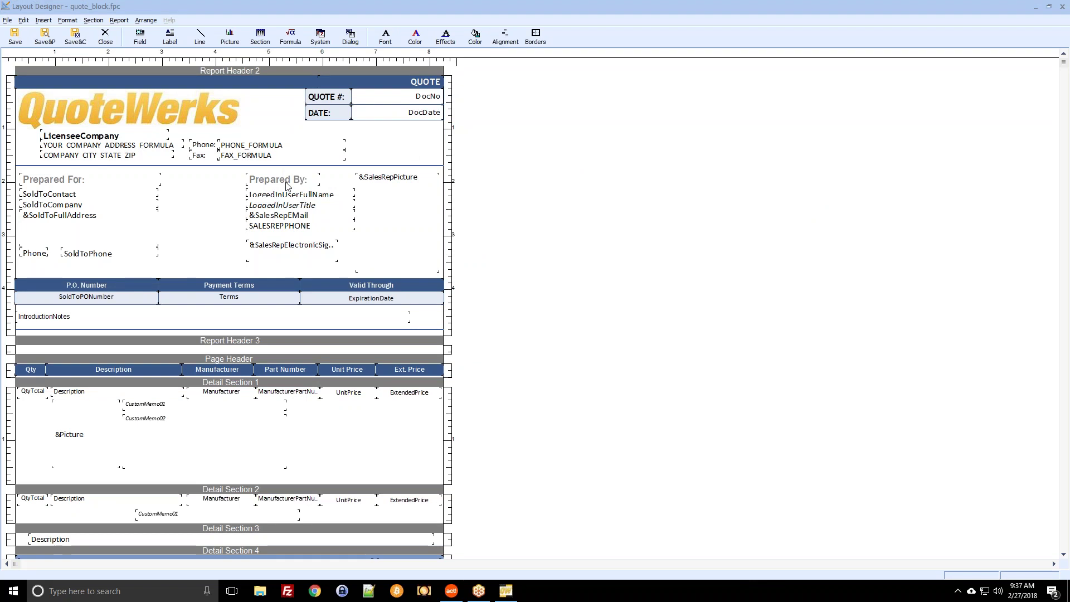
pyautogui.click(1064, 6)
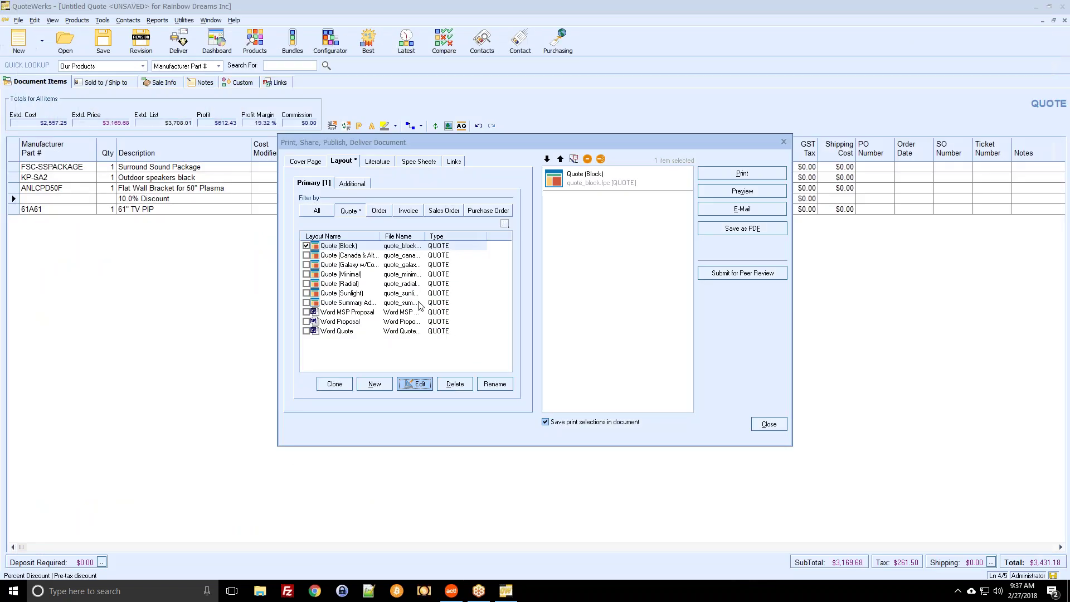
# Step: Select the Quote (Galaxy w/Cover) layout, examine its cover, header and detail sections in the Layout Designer, and close it
pyautogui.click(341, 265)
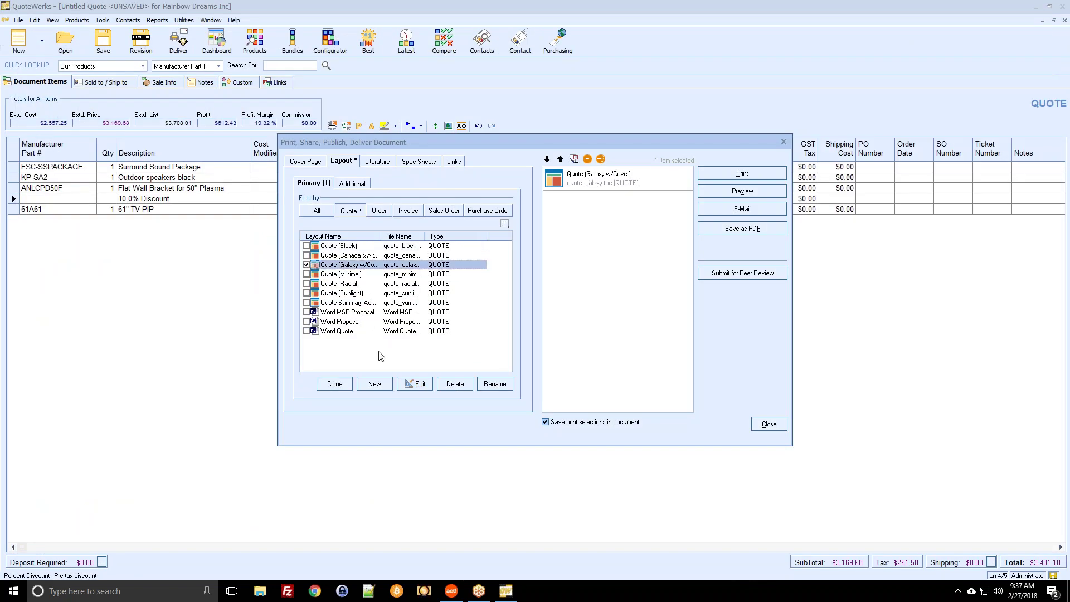
pyautogui.click(409, 385)
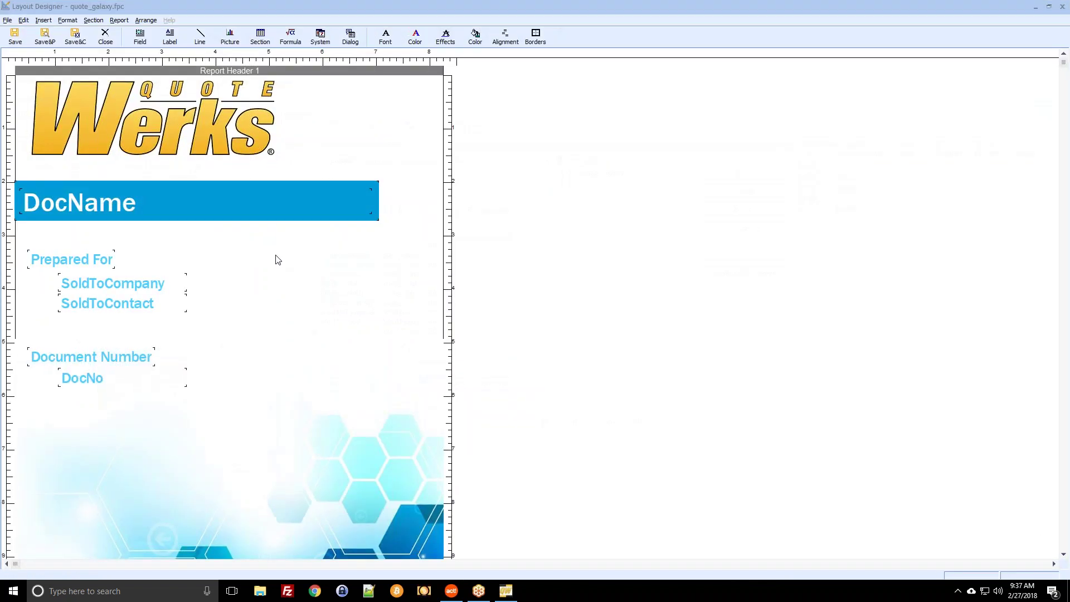
pyautogui.scroll(-3, 203, 213)
pyautogui.scroll(-5, 204, 213)
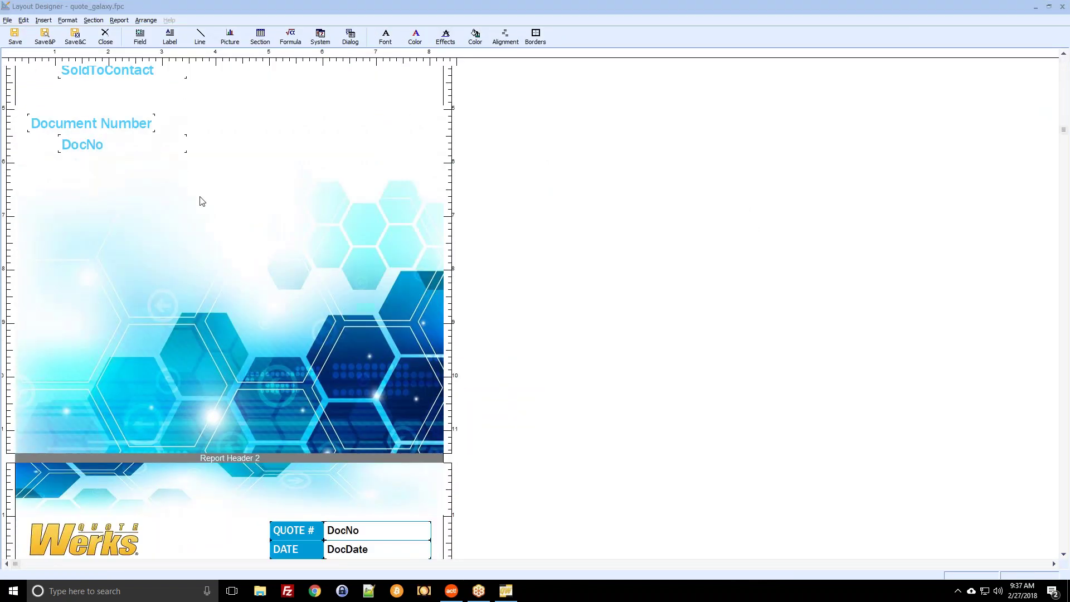
pyautogui.scroll(-5, 204, 254)
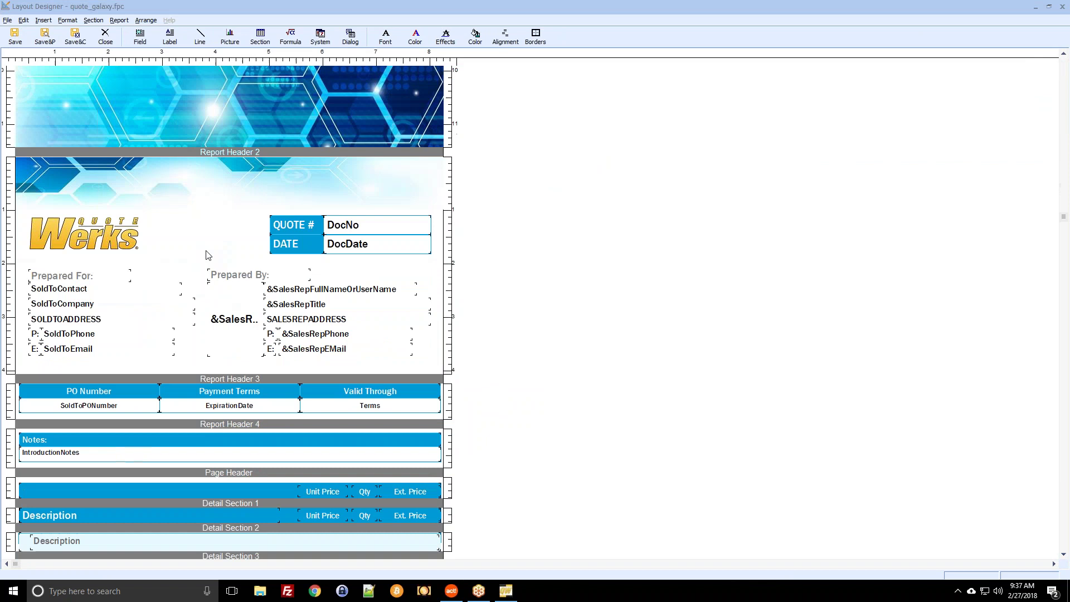
pyautogui.scroll(-3, 206, 255)
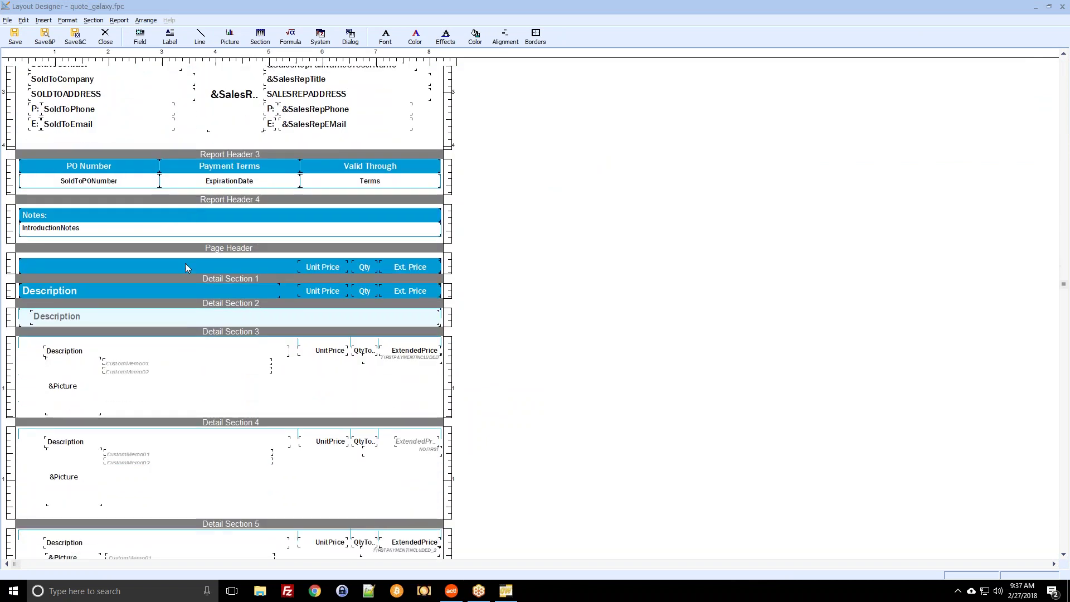
pyautogui.click(1063, 5)
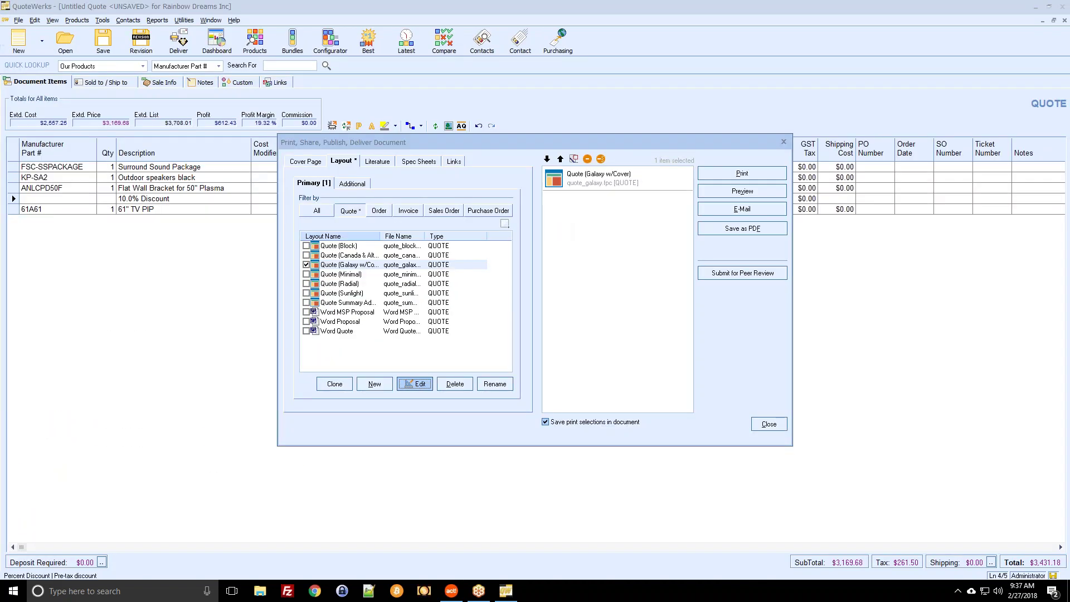
# Step: Select Quote (Block) as the primary layout and place the SimpleCoverPage.rtf cover page ahead of it in the delivery order
pyautogui.click(370, 248)
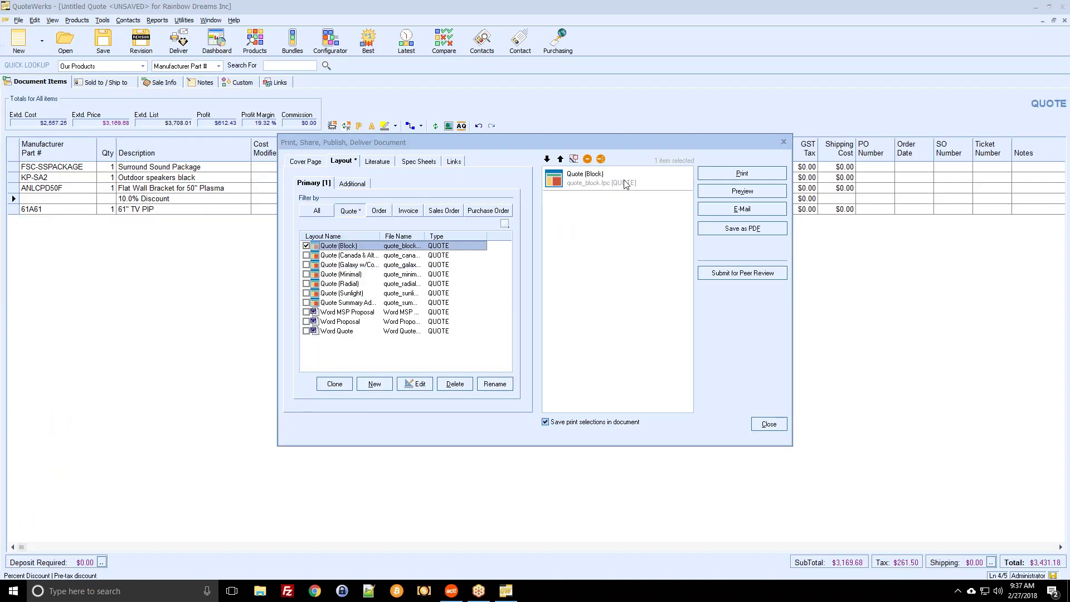
pyautogui.click(315, 163)
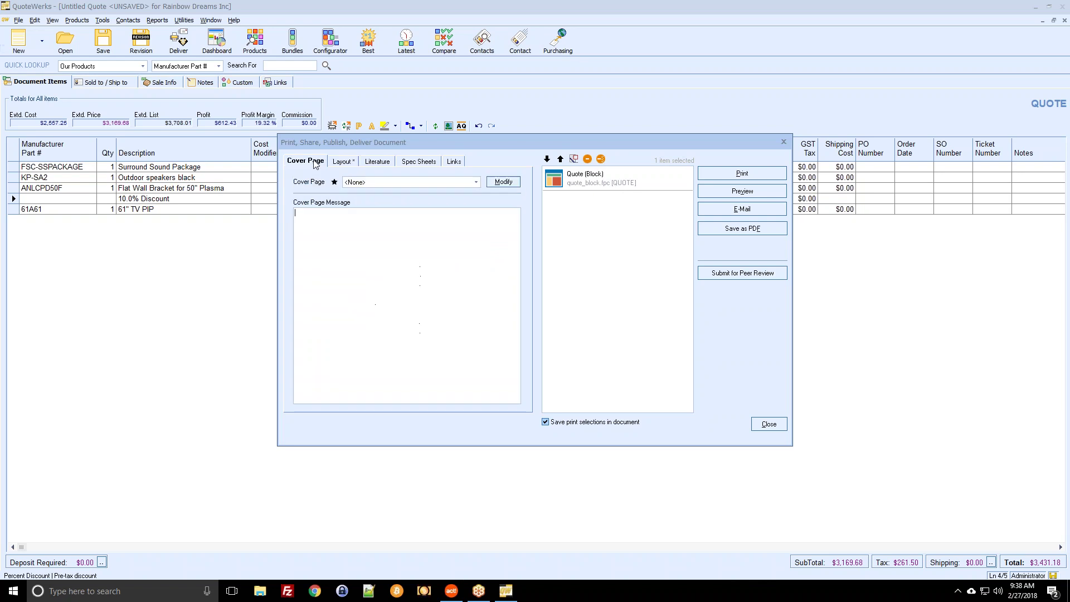
pyautogui.click(476, 182)
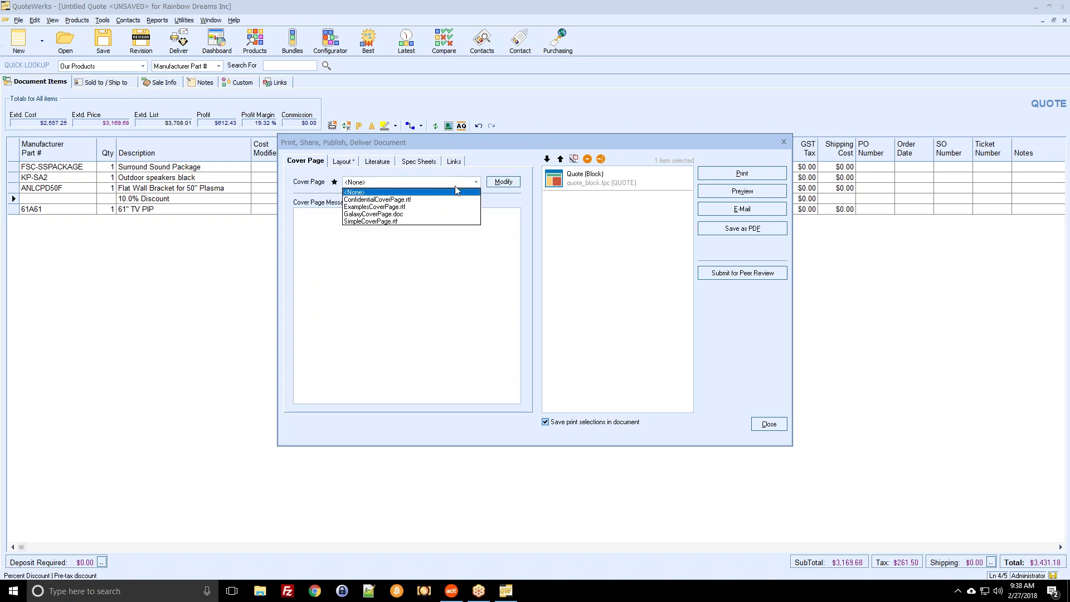
pyautogui.click(446, 222)
pyautogui.click(551, 202)
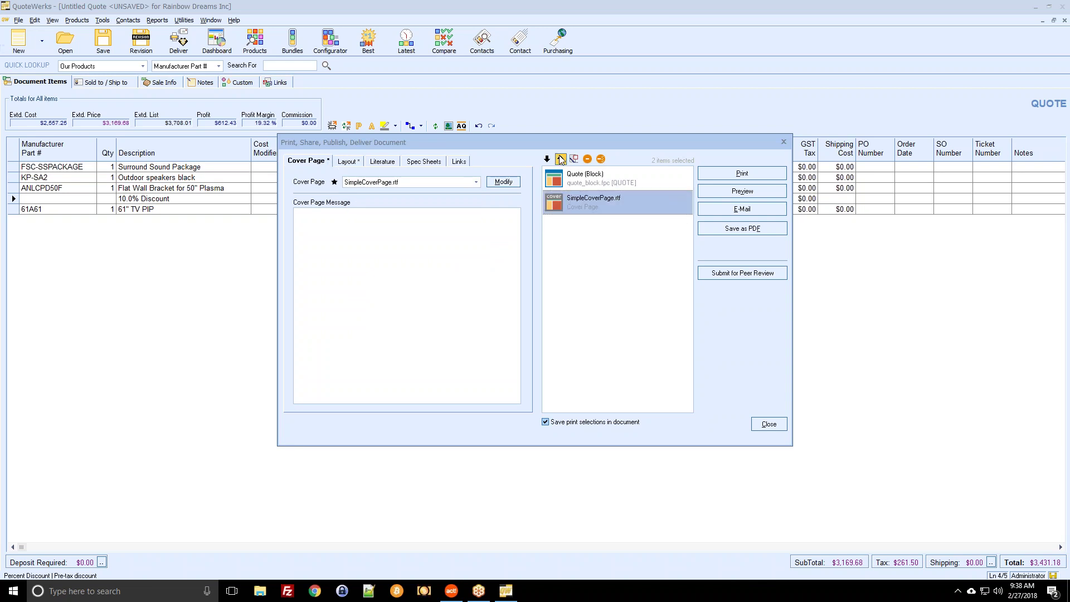
# Step: Include the Support Agreement - Galaxy.doc literature in the delivery and move the dialog clear of the quote's line items
pyautogui.click(374, 166)
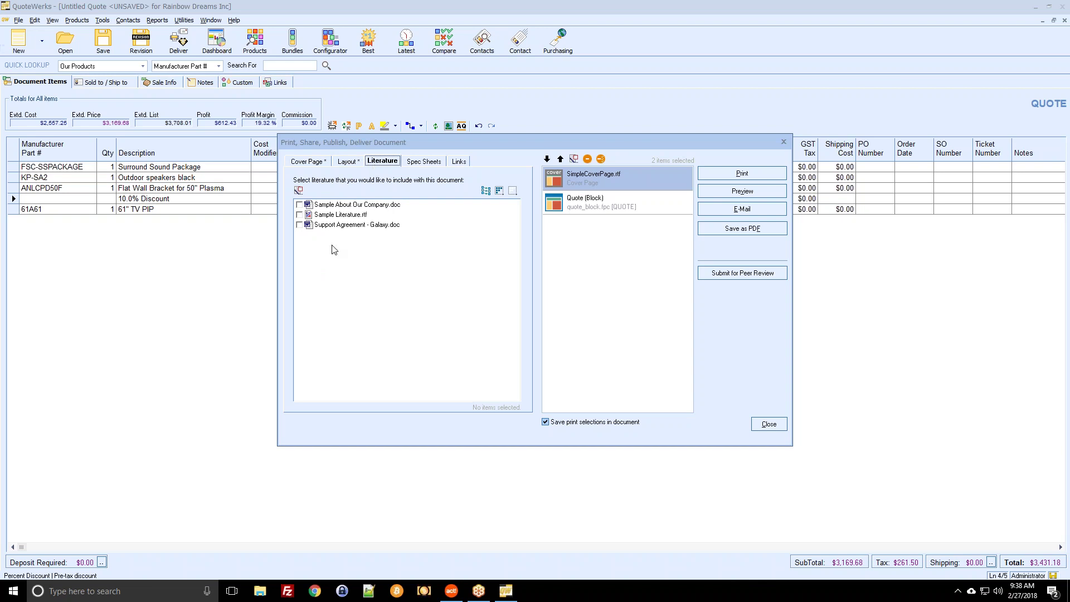
pyautogui.click(299, 225)
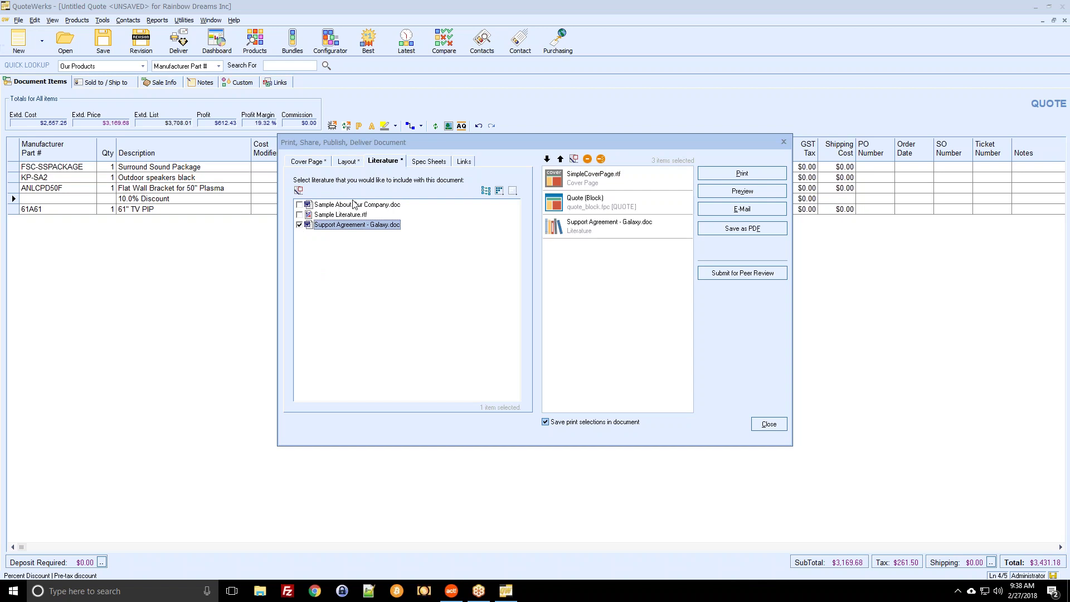
pyautogui.moveTo(470, 136); pyautogui.dragTo(417, 245)
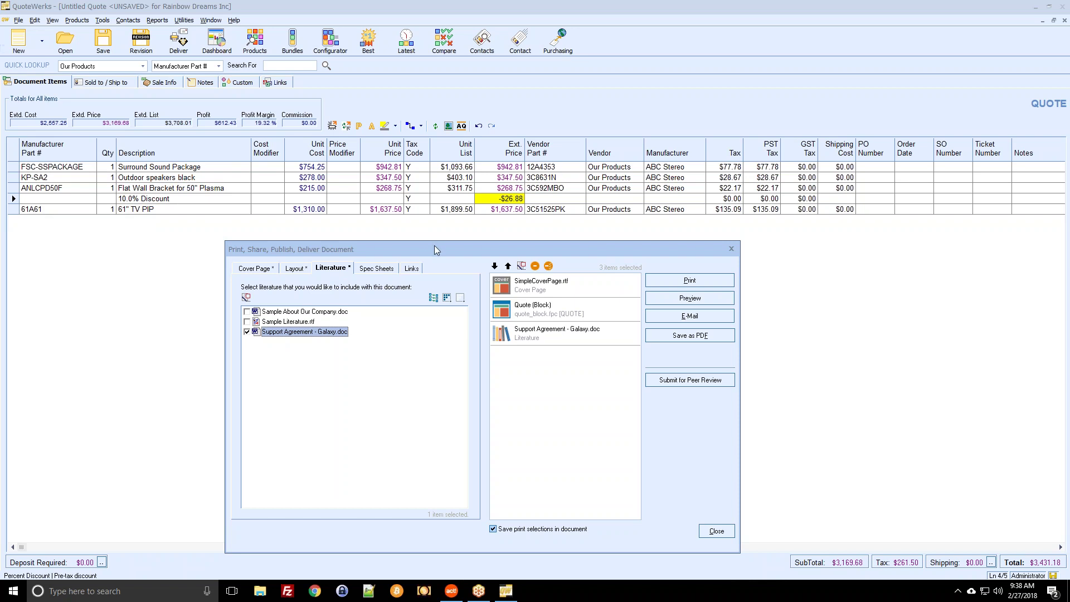
pyautogui.moveTo(434, 245); pyautogui.dragTo(422, 233)
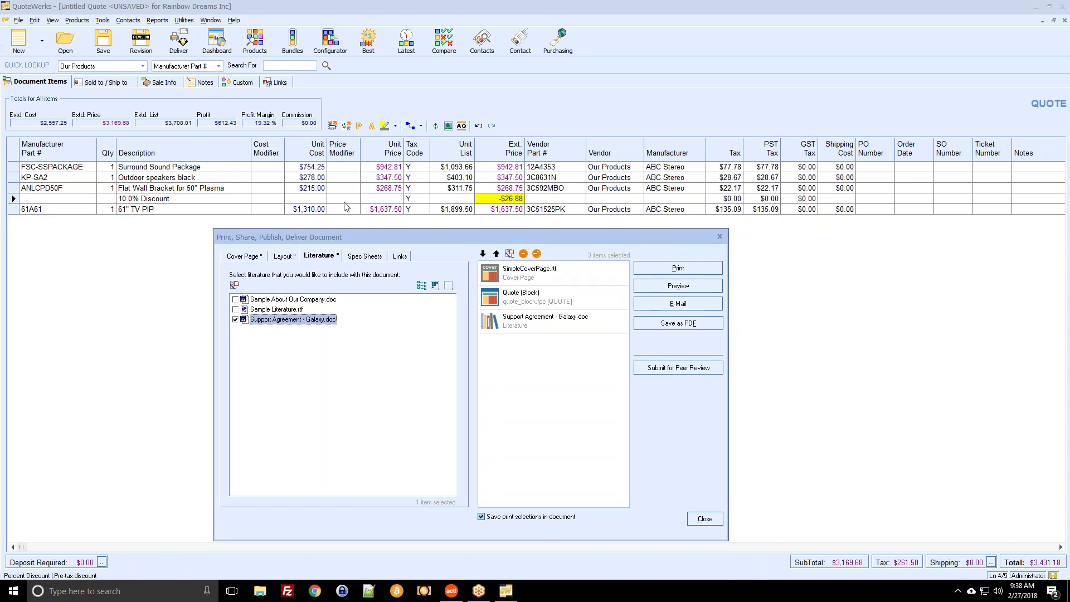
# Step: Check the available spec sheets and links for the delivery, and return to the layout selection
pyautogui.click(355, 260)
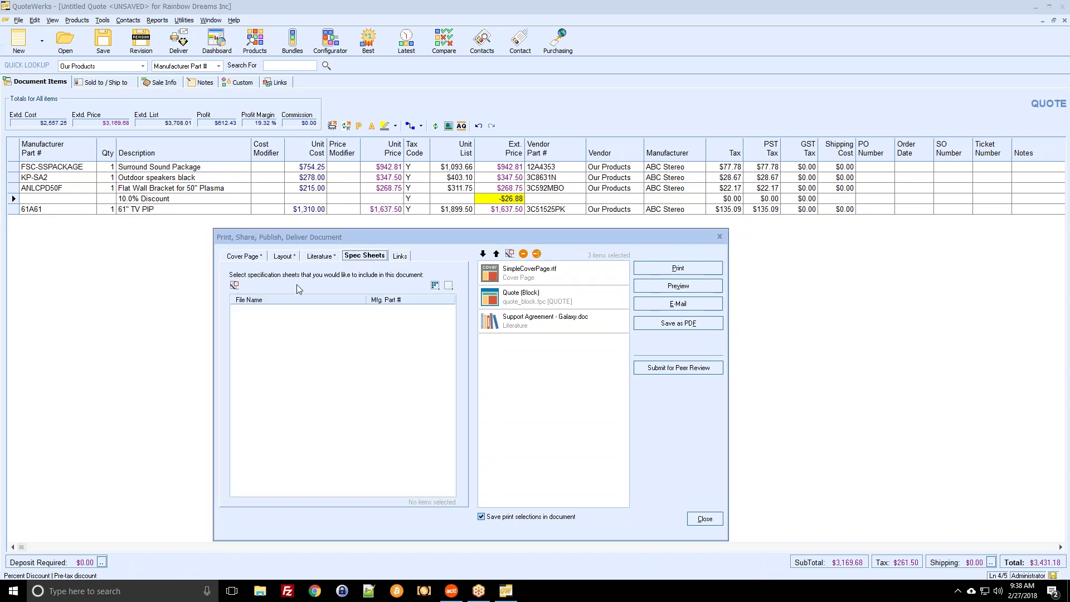
pyautogui.click(403, 257)
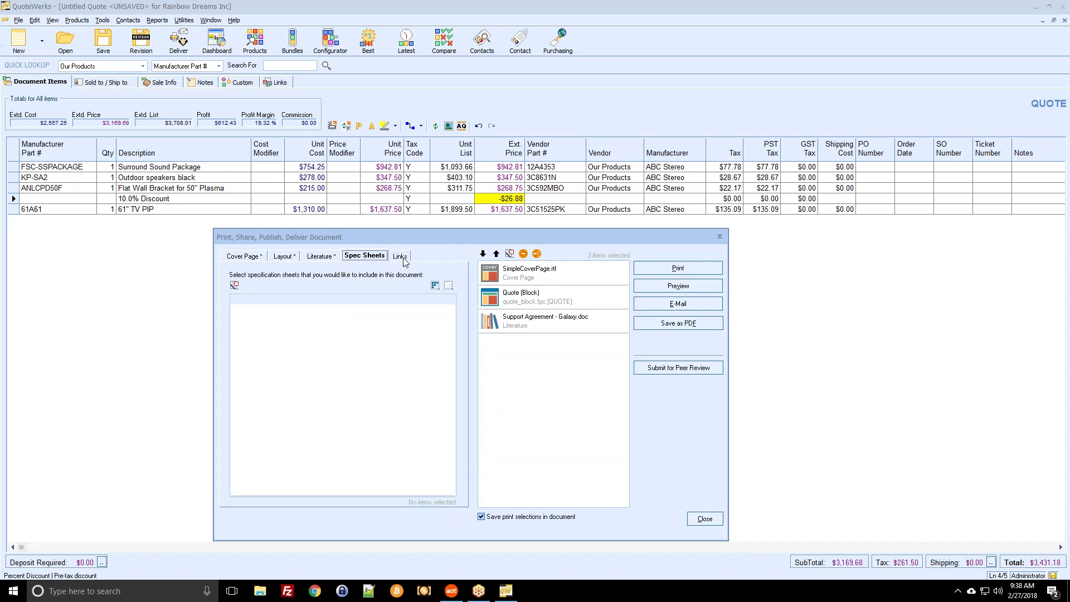
pyautogui.click(260, 258)
pyautogui.click(283, 257)
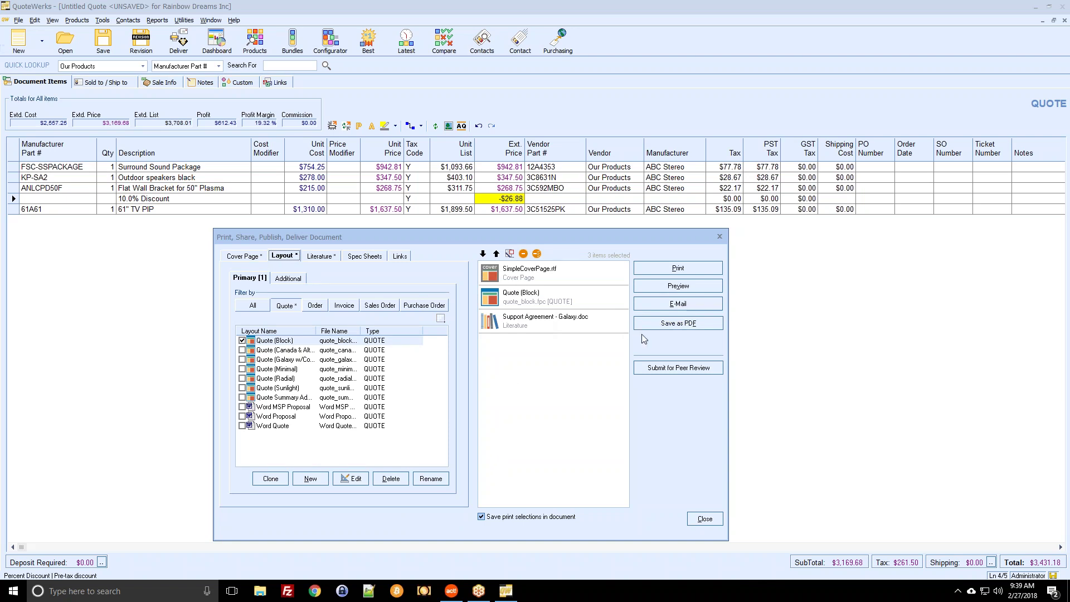
# Step: Prepare an e-mail with the quote package attached as PDF, try to send it to the customer, and dismiss the message
pyautogui.click(650, 303)
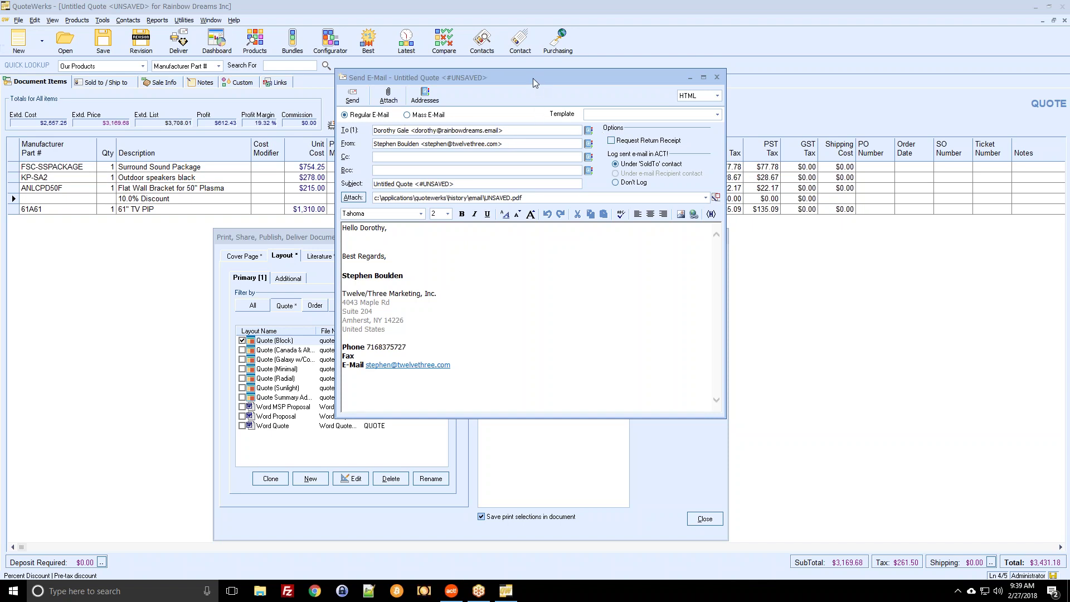
pyautogui.moveTo(533, 78); pyautogui.dragTo(379, 115)
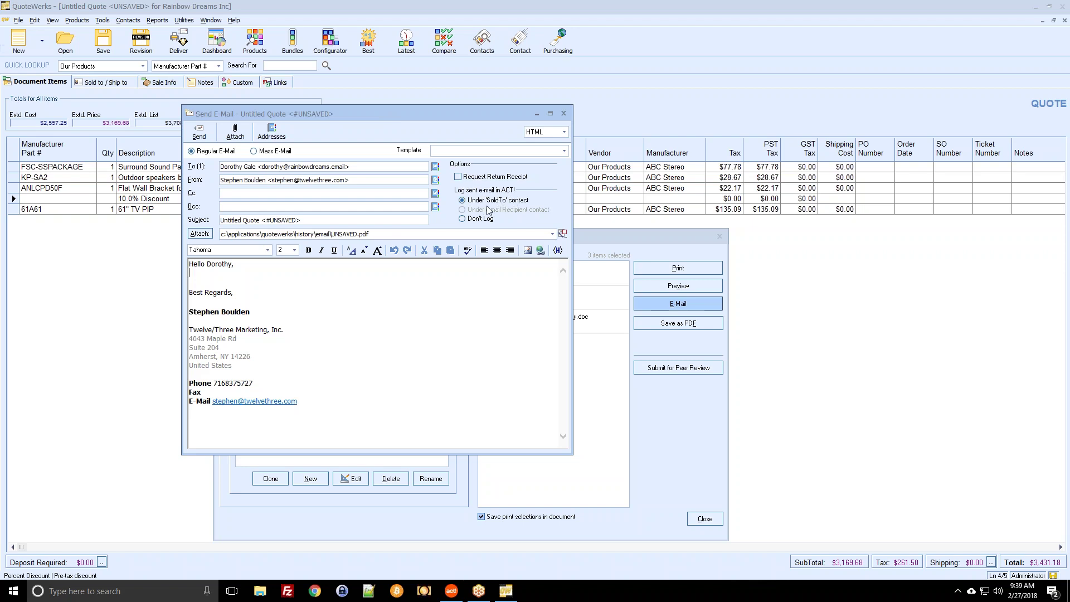
pyautogui.click(206, 135)
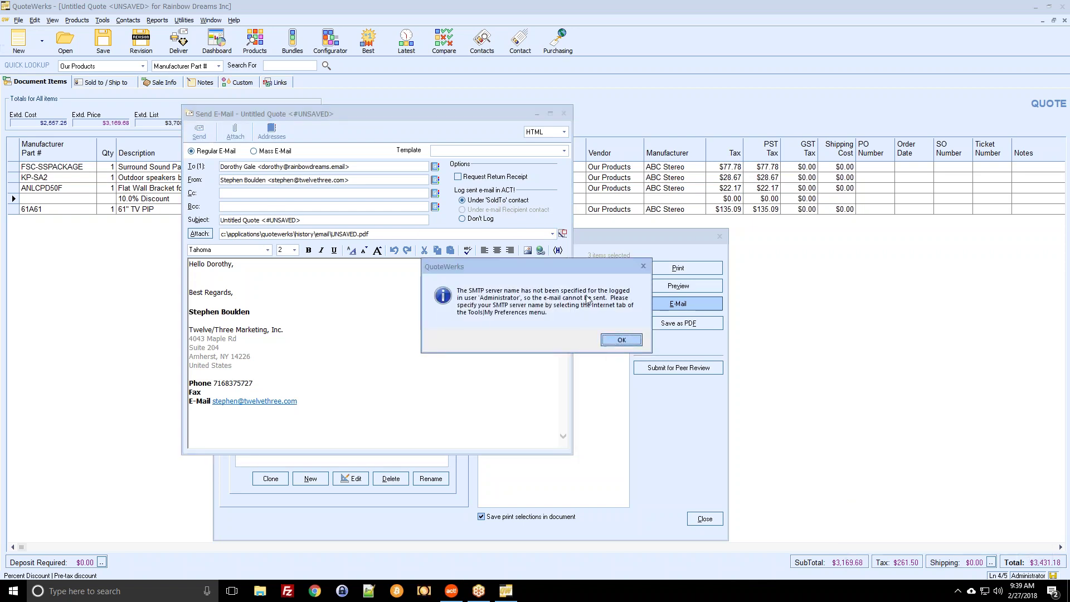
pyautogui.click(622, 339)
pyautogui.click(617, 336)
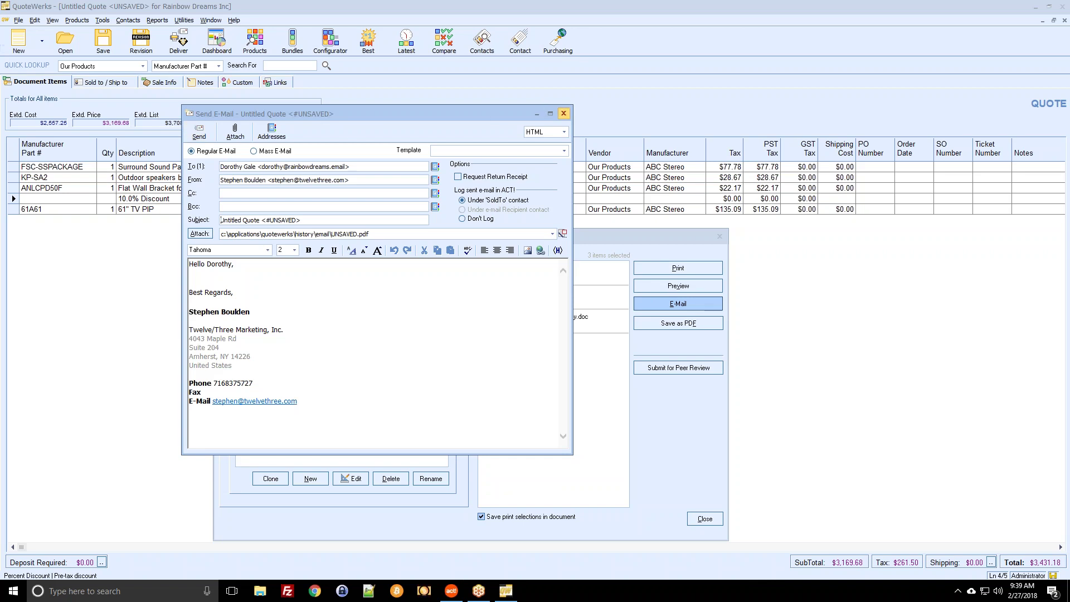
# Step: Discard the open e-mail draft and save the quote under its proposed name, with creation of an Act! sales opportunity enabled
pyautogui.click(563, 113)
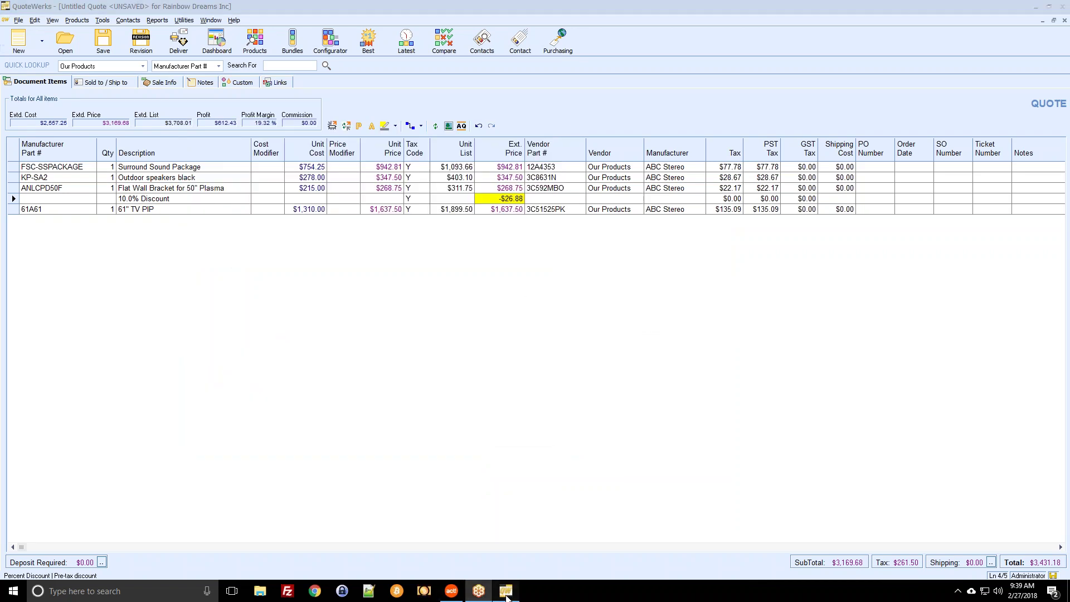
pyautogui.click(103, 40)
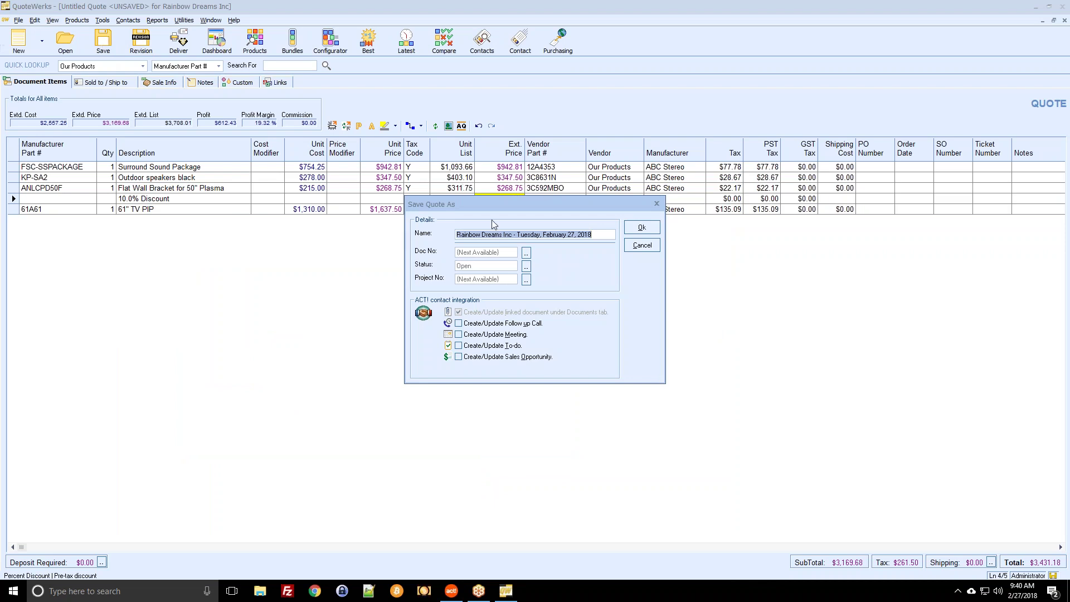
pyautogui.click(512, 232)
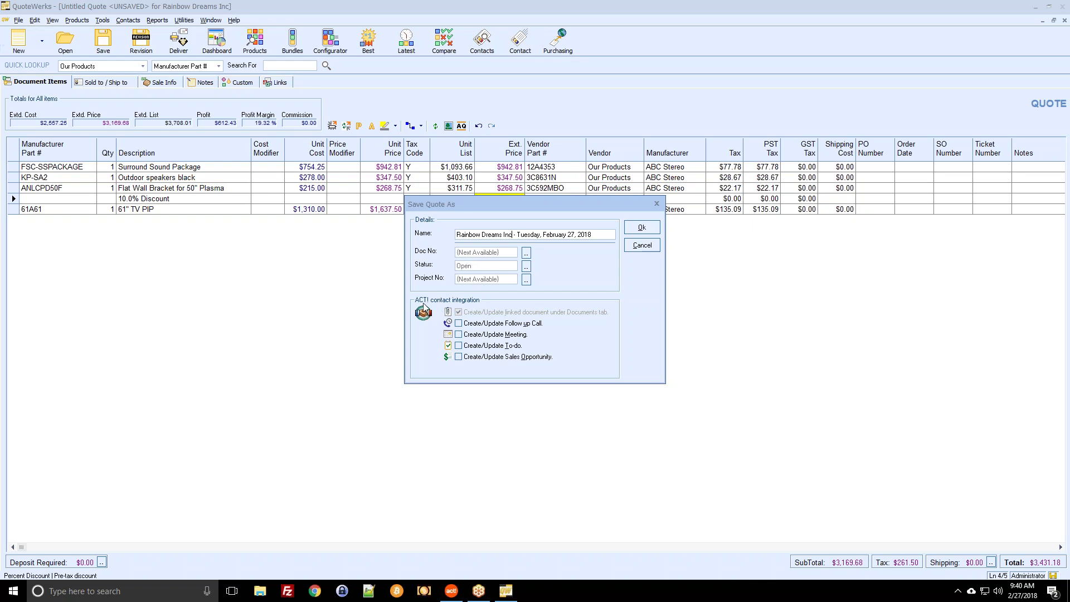
pyautogui.click(459, 358)
pyautogui.click(631, 229)
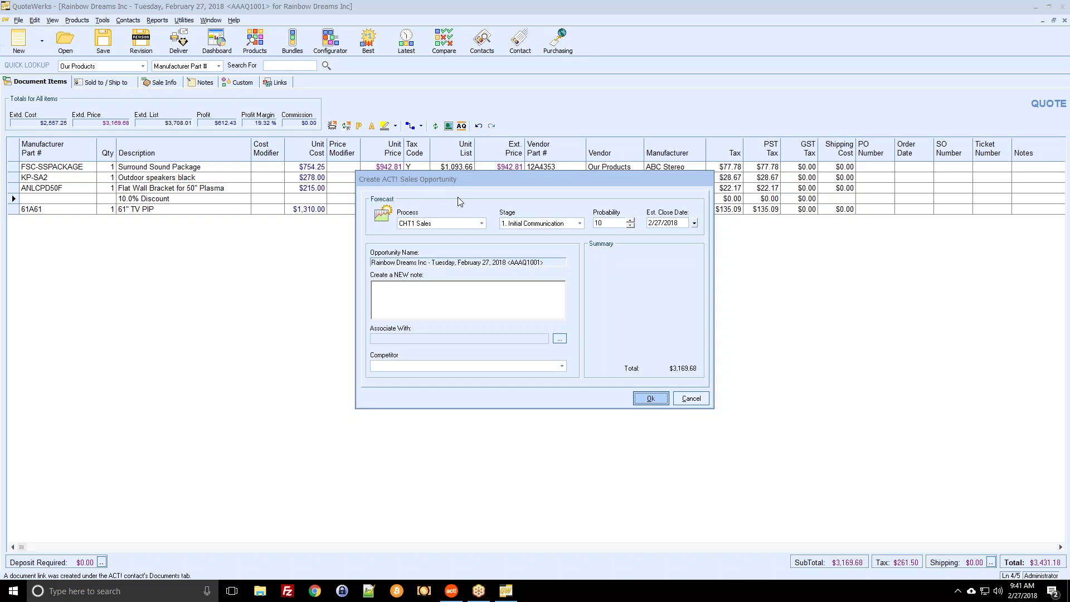
# Step: Create the Act! sales opportunity in the CHT1 Sales process with the stage set to 4. Negotiation
pyautogui.click(470, 224)
pyautogui.click(470, 224)
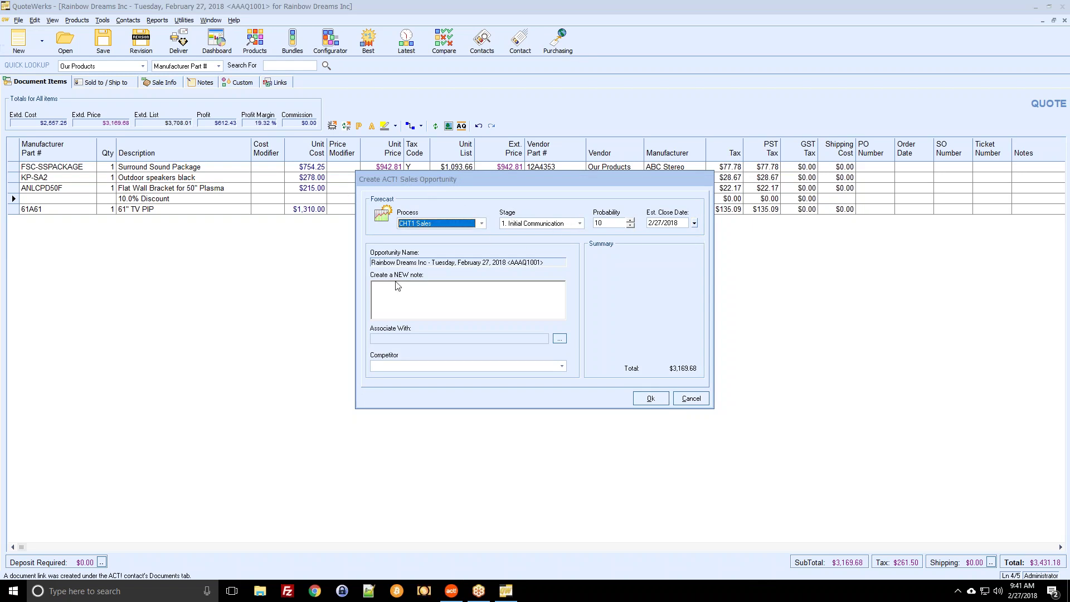
pyautogui.click(579, 224)
pyautogui.click(549, 257)
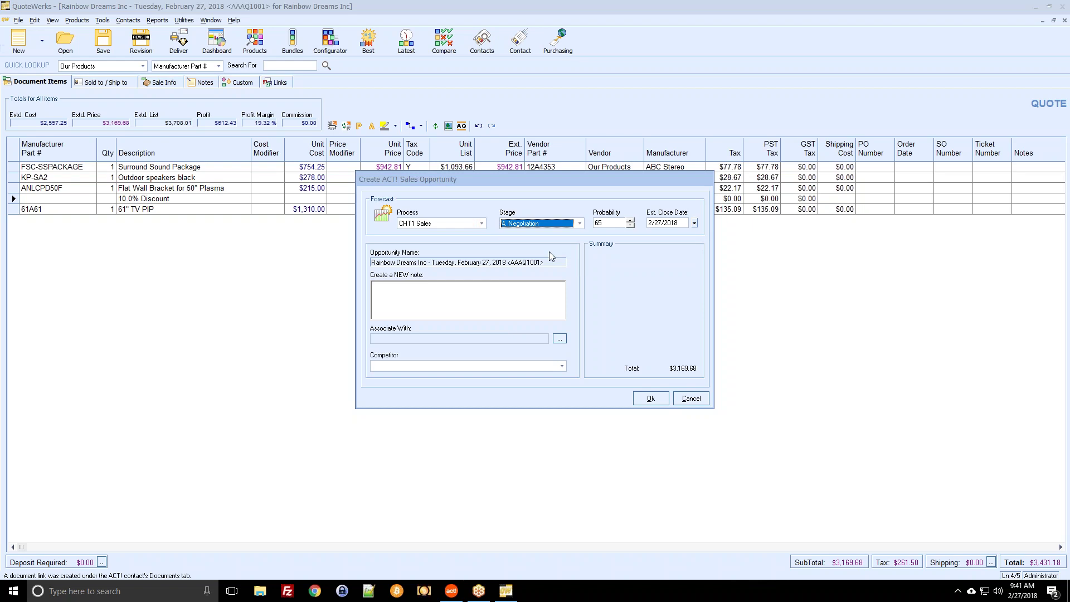
pyautogui.click(484, 298)
pyautogui.click(648, 398)
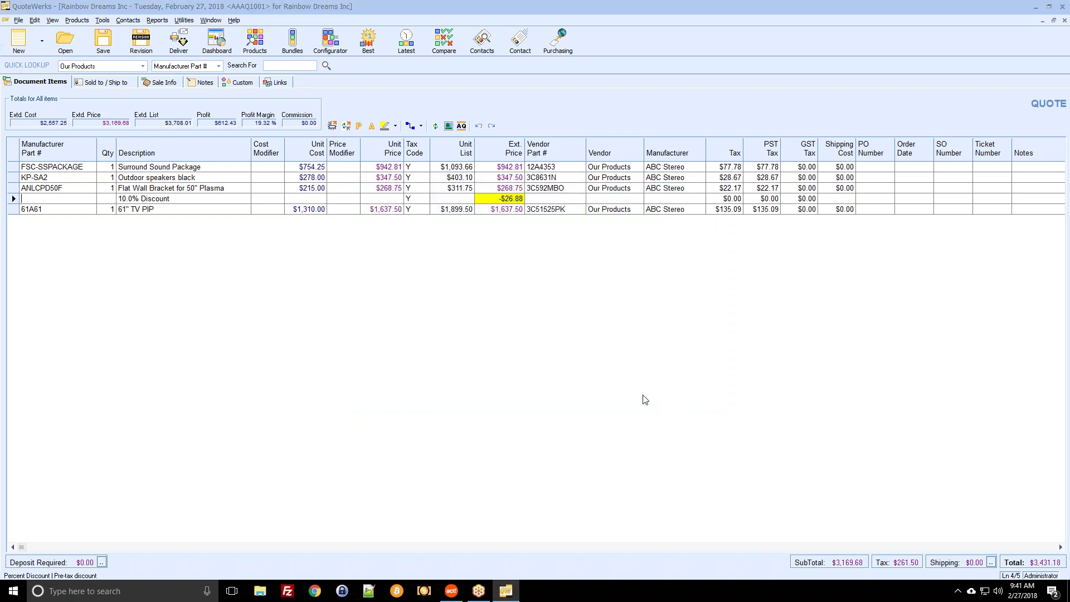
# Step: Switch to Act! and filter the opportunities list to the date range Today
pyautogui.click(452, 591)
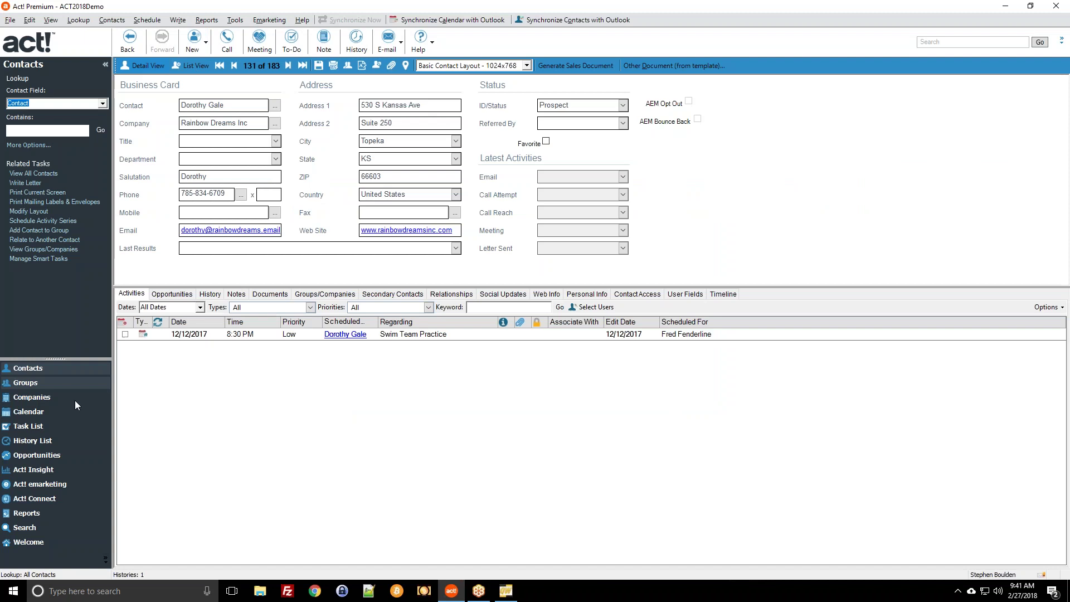
pyautogui.click(41, 456)
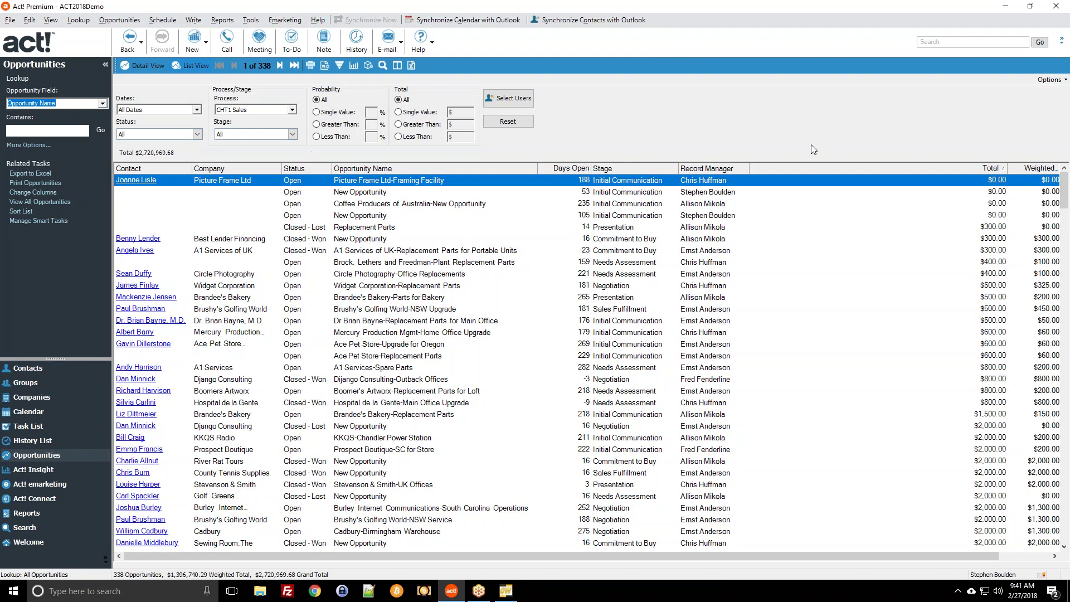
pyautogui.click(196, 109)
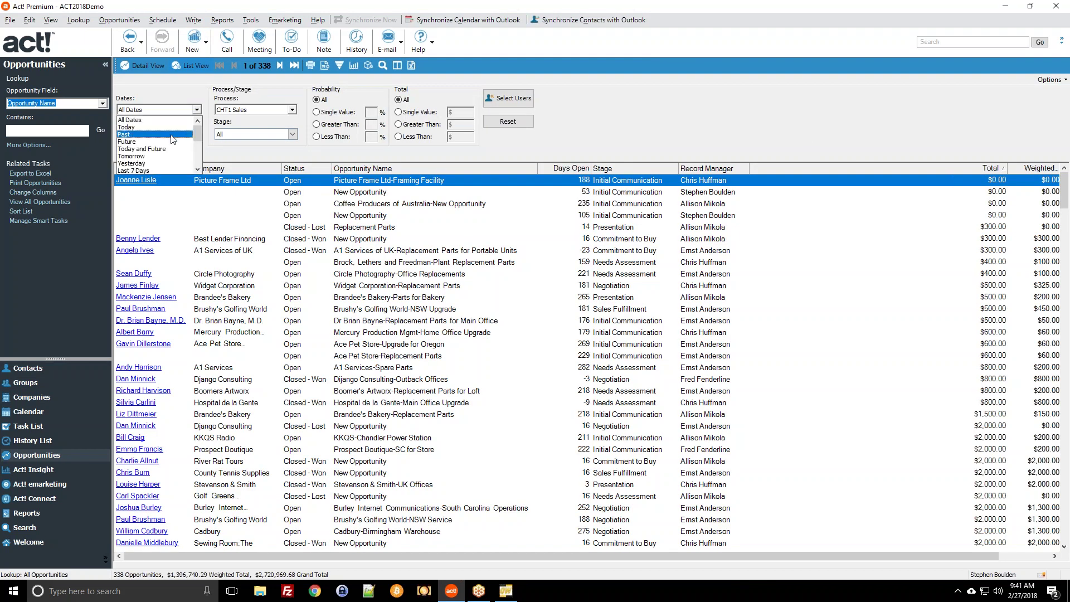
pyautogui.click(132, 127)
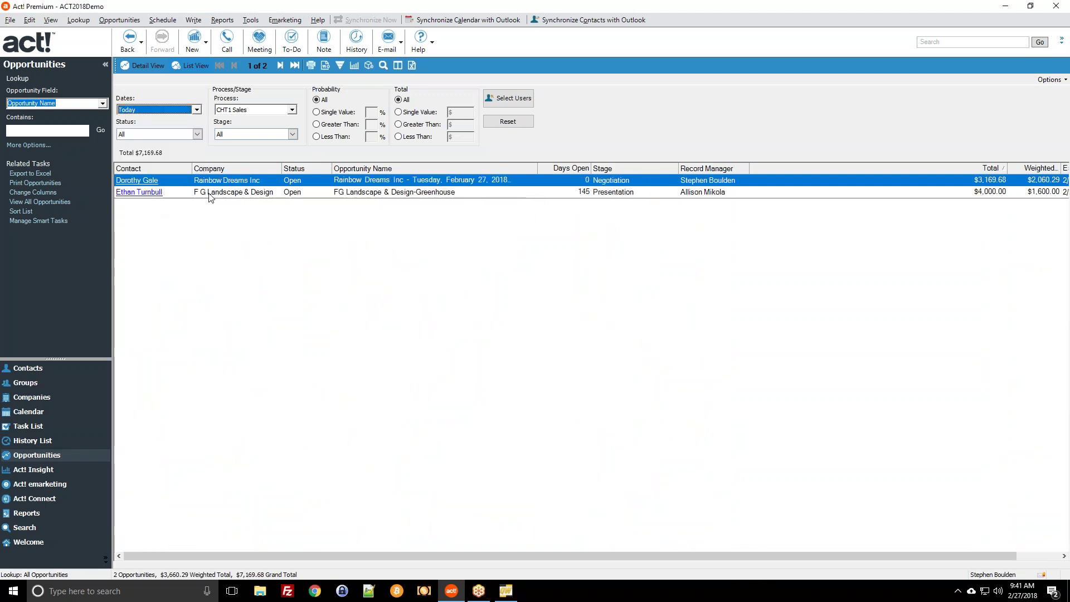
# Step: Open the Rainbow Dreams Inc opportunity and examine its products, linked contacts and documents
pyautogui.click(260, 186)
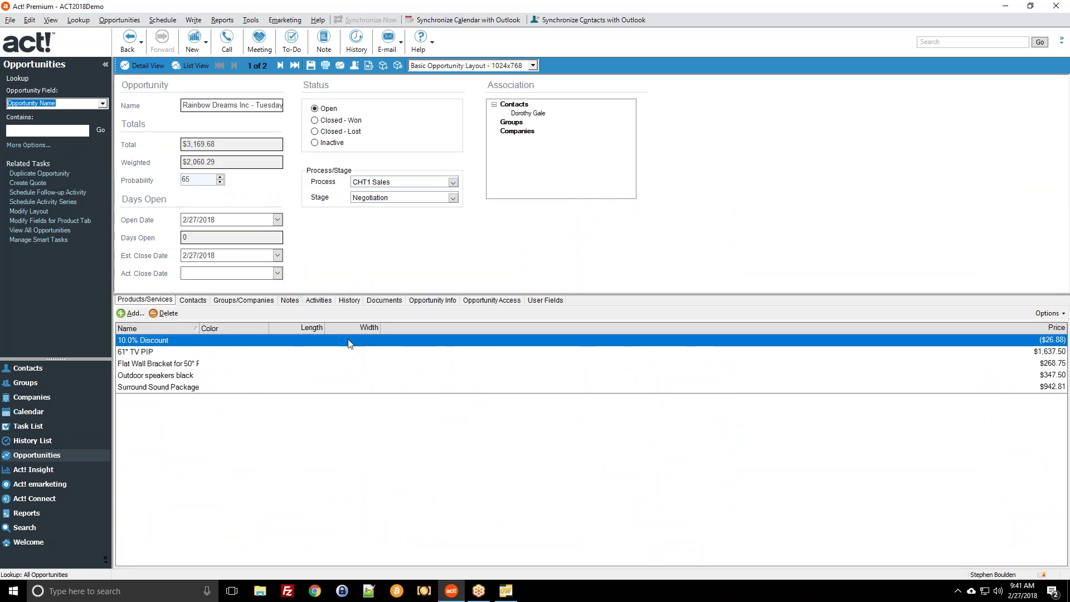
pyautogui.click(1035, 388)
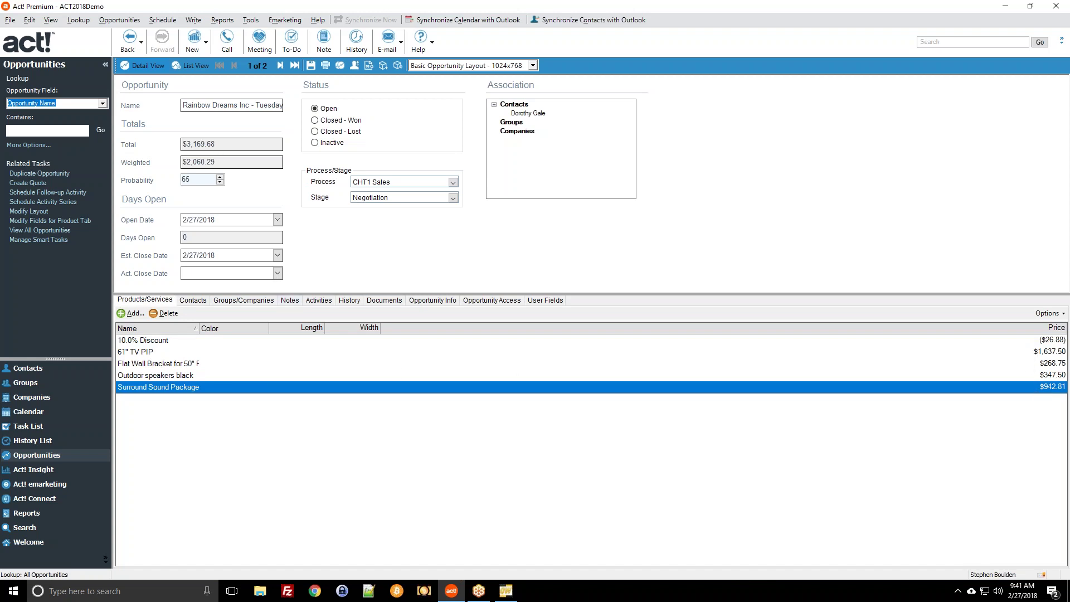
pyautogui.click(193, 301)
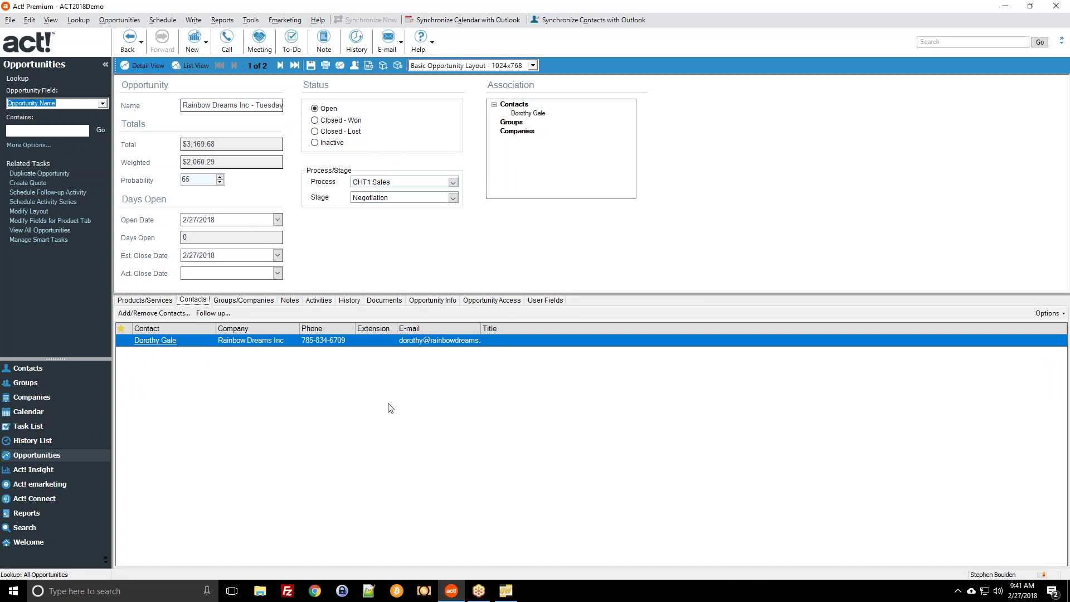
pyautogui.click(385, 301)
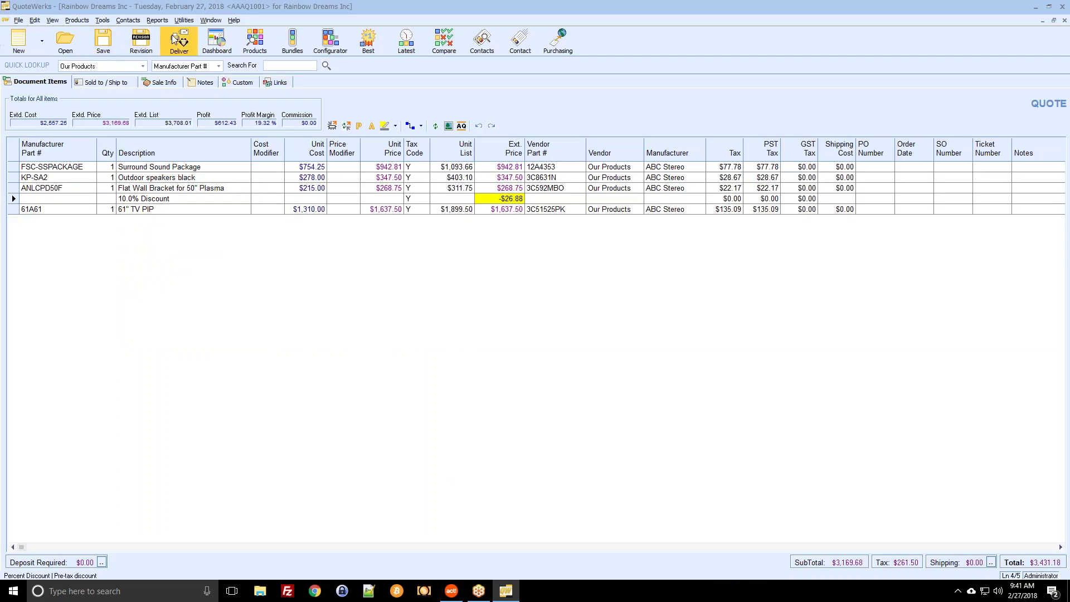
# Step: Check the saved quote's Act! integration options in QuoteWerks without saving, and recheck the opportunity's products and documents in Act!
pyautogui.click(134, 42)
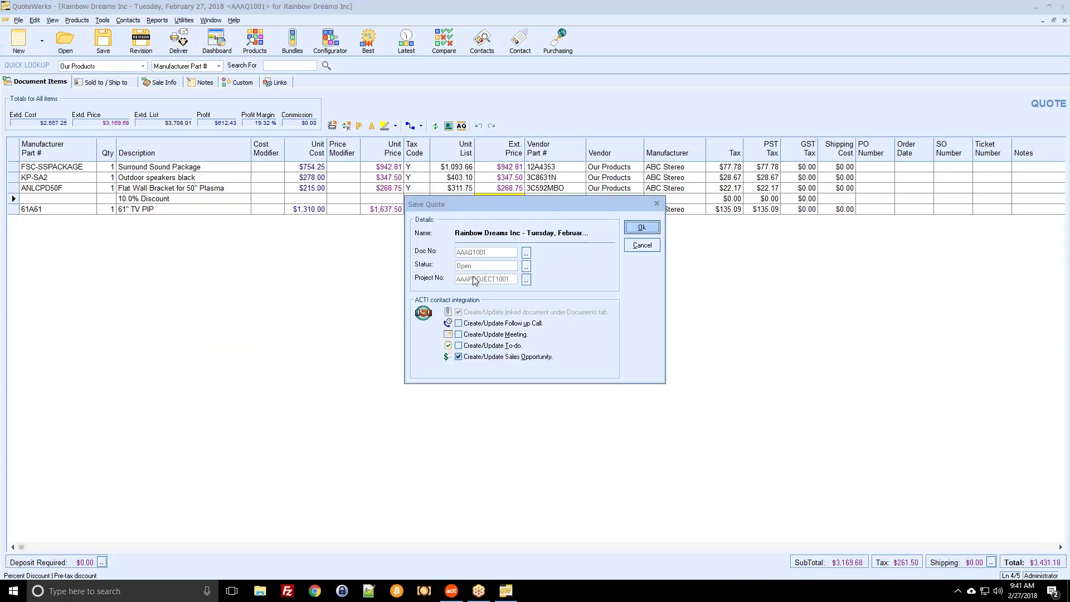
pyautogui.click(648, 246)
pyautogui.click(452, 591)
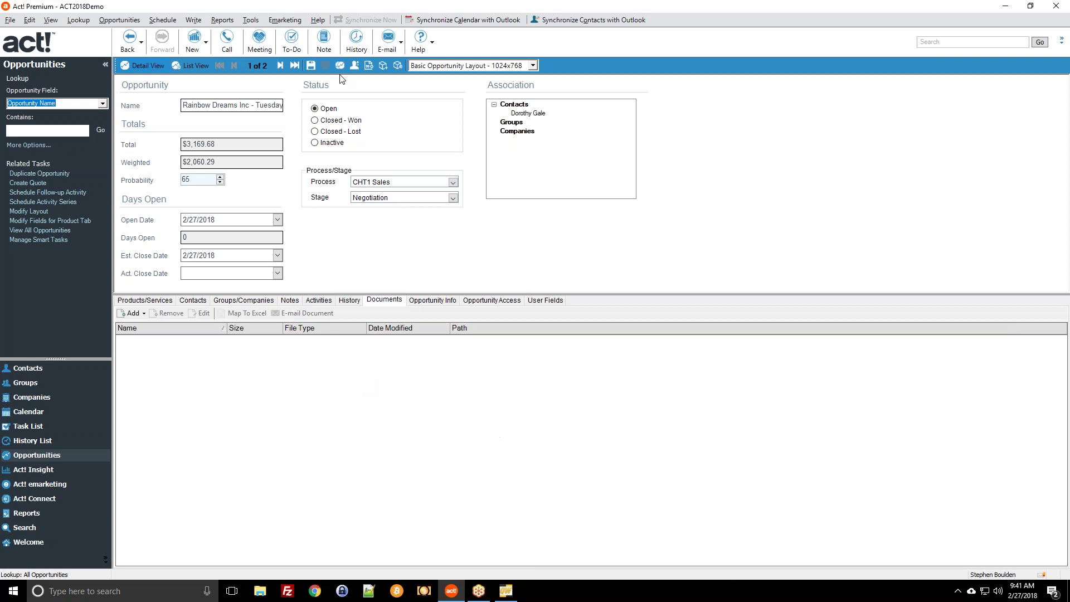
pyautogui.click(281, 67)
pyautogui.click(239, 66)
pyautogui.click(145, 300)
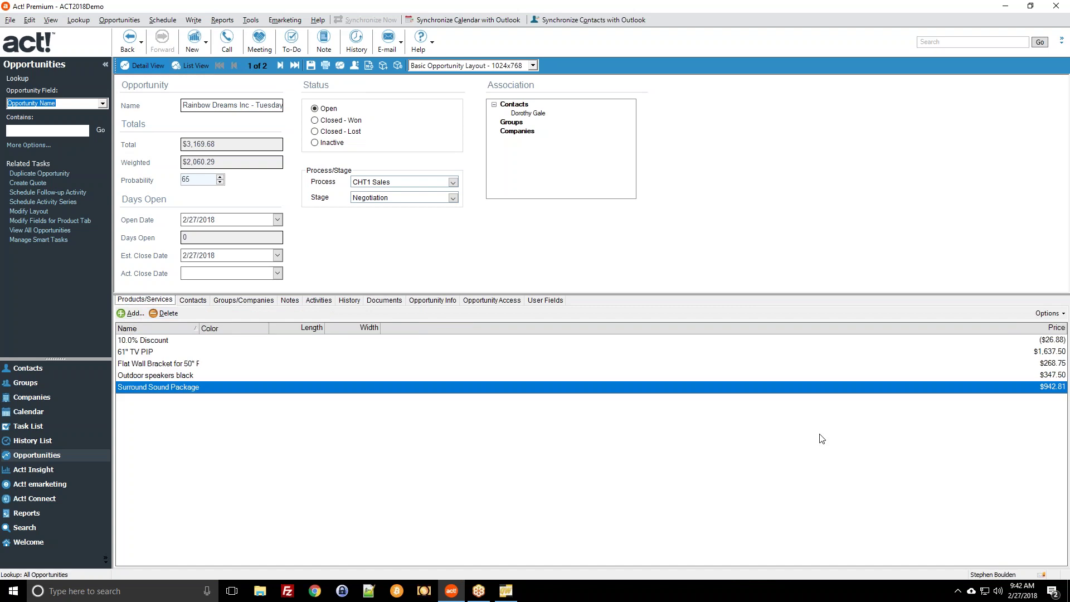
pyautogui.click(387, 302)
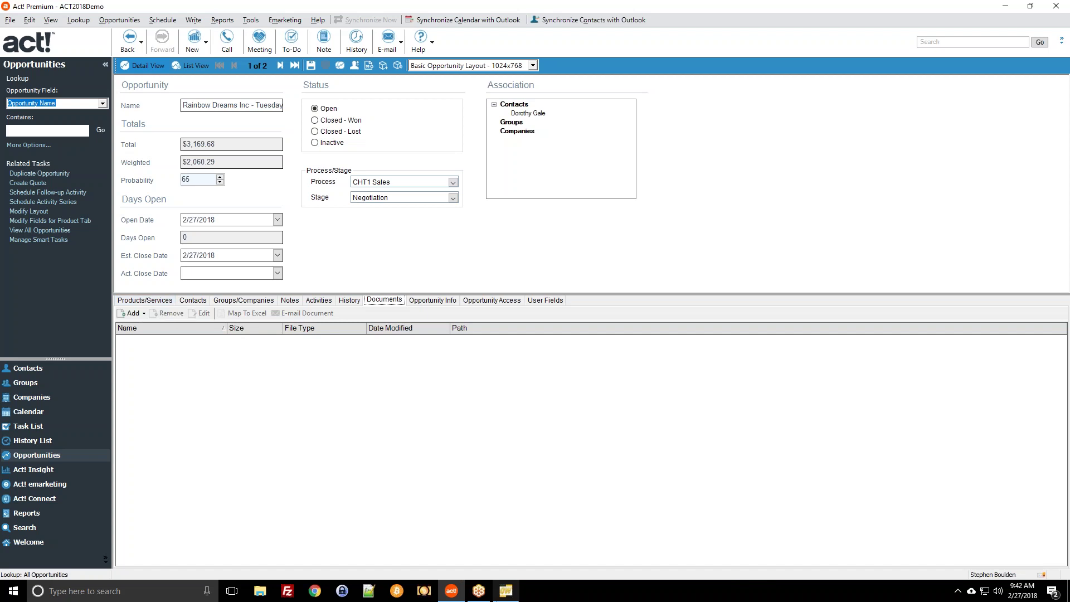
# Step: Return to QuoteWerks and preview the delivery package with the cover page, Quote (Block) layout and support agreement
pyautogui.click(501, 590)
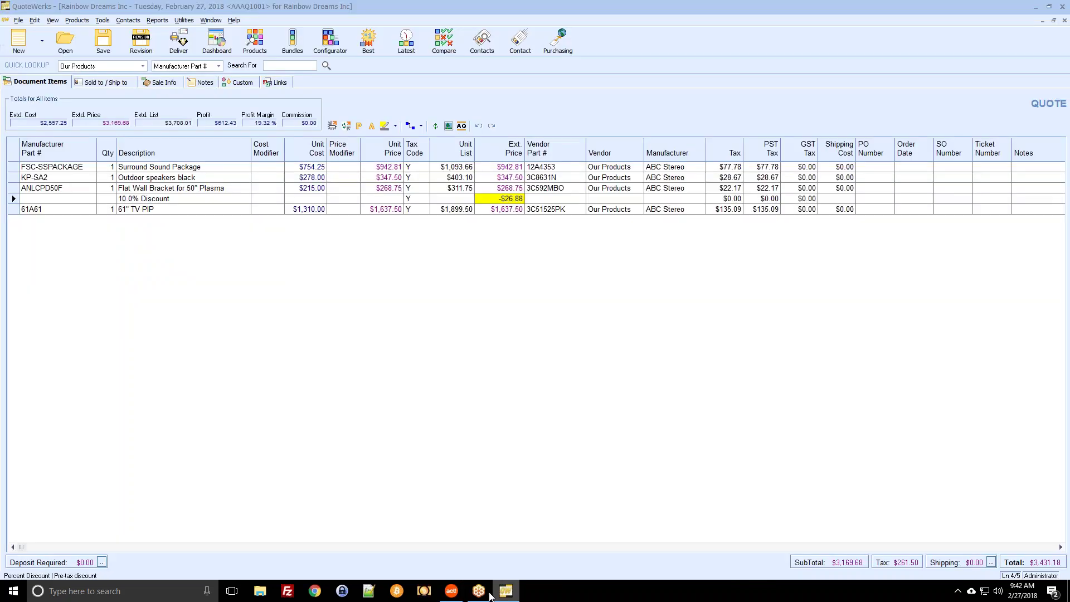
pyautogui.click(448, 594)
pyautogui.click(505, 591)
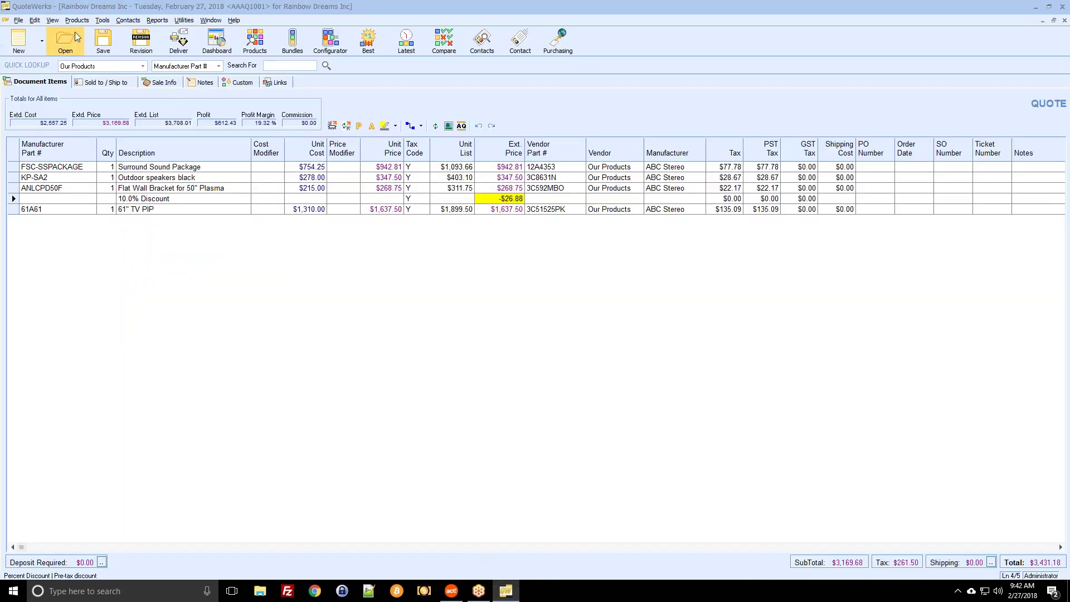
pyautogui.click(182, 43)
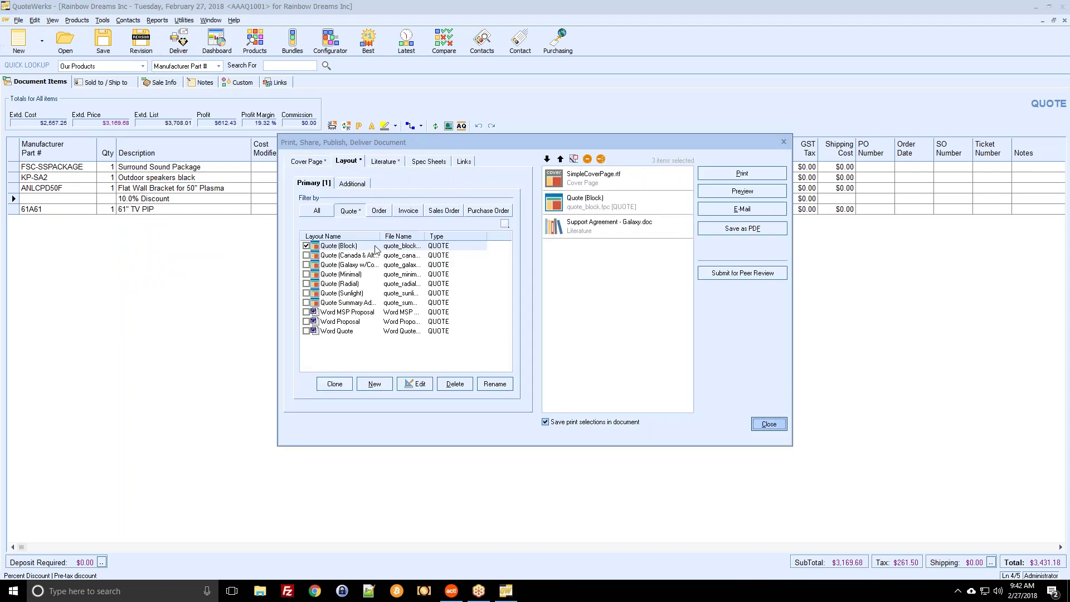
pyautogui.click(399, 249)
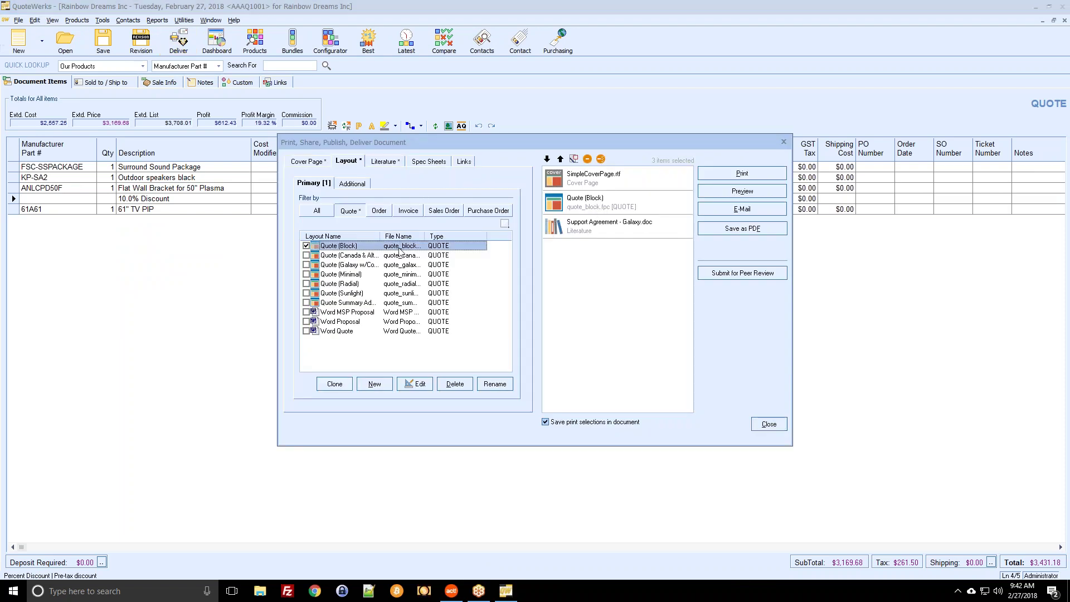
pyautogui.click(757, 192)
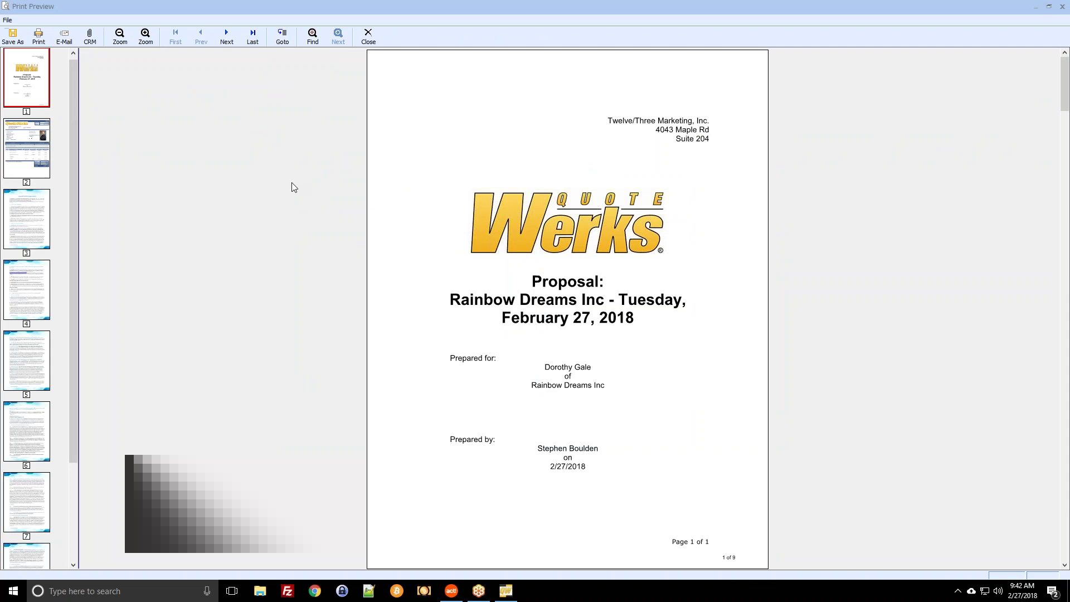
# Step: Page through the previewed cover page, quote and support agreement, and close the preview
pyautogui.click(42, 140)
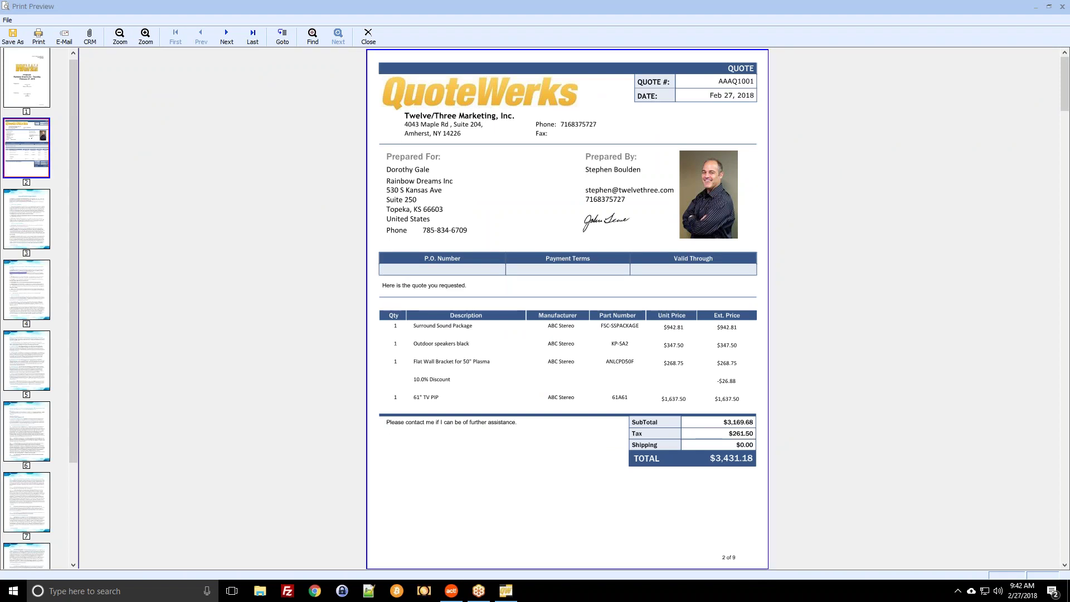
pyautogui.click(31, 555)
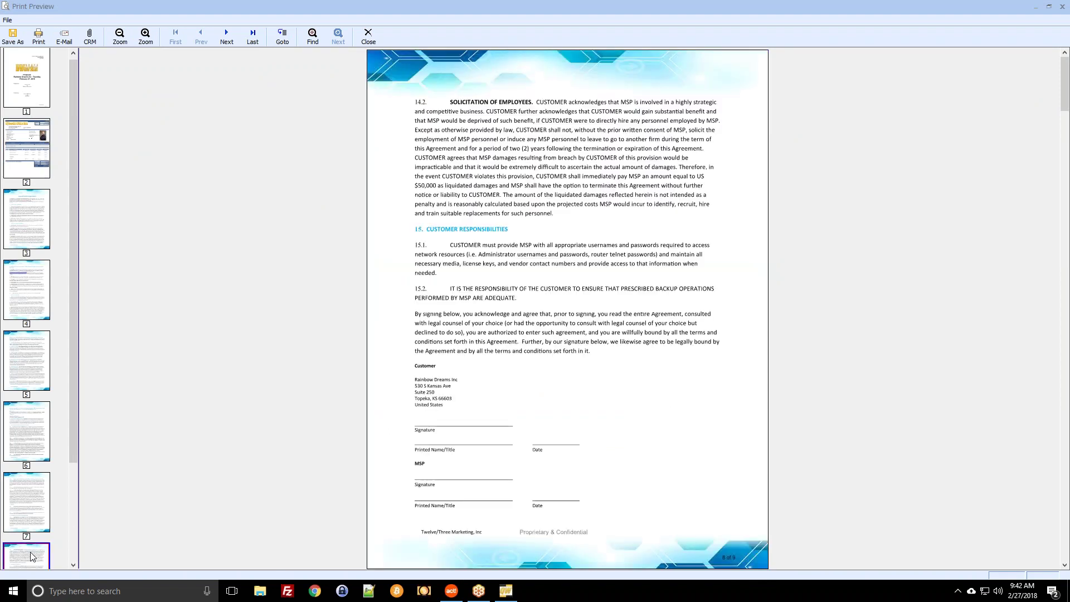
pyautogui.click(226, 39)
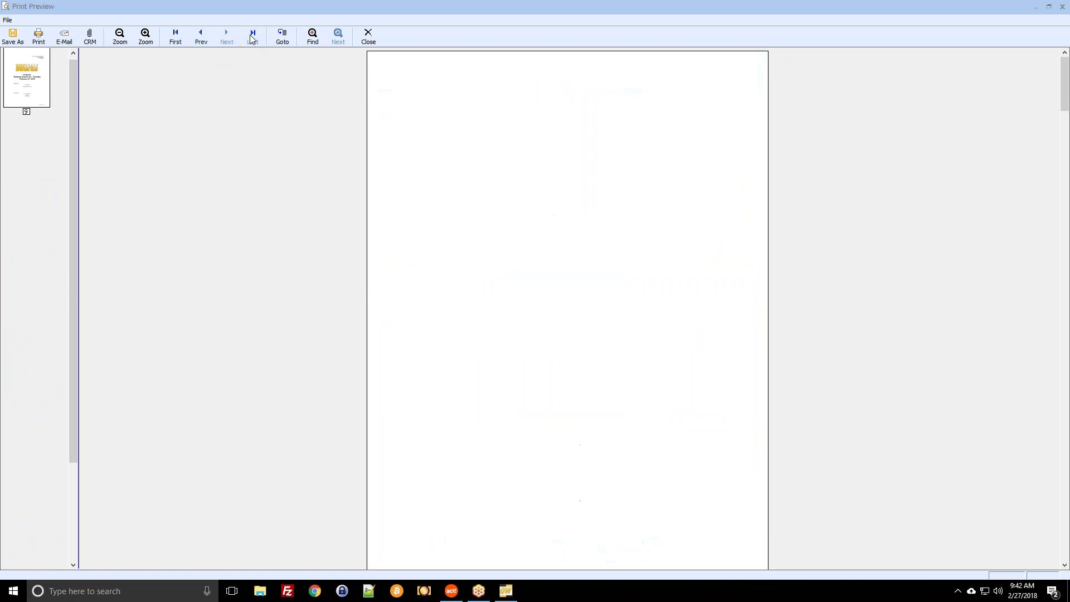
pyautogui.click(201, 37)
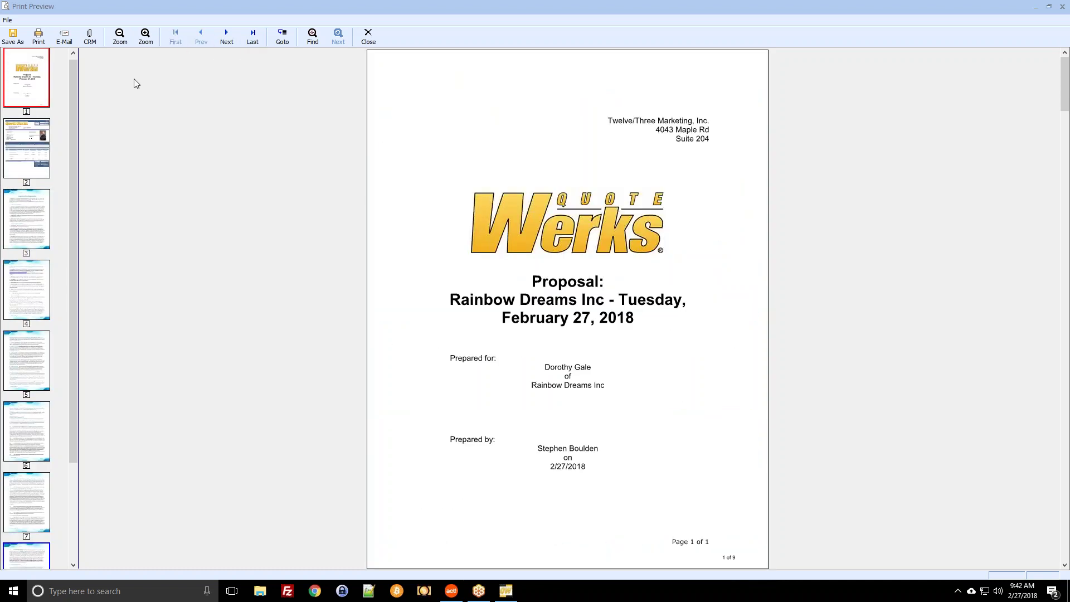
pyautogui.click(225, 36)
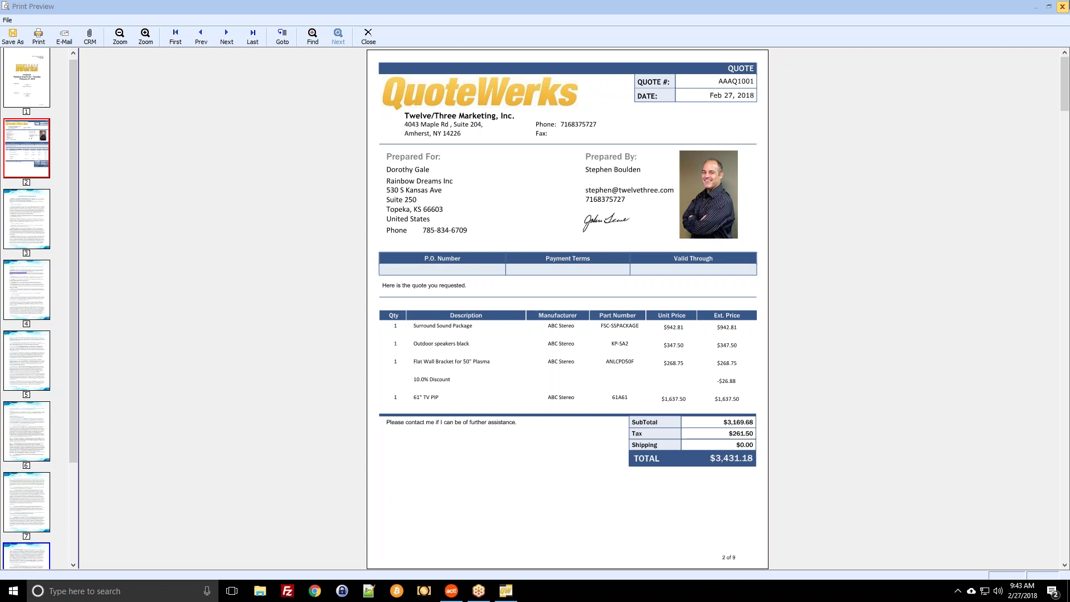
pyautogui.click(1062, 6)
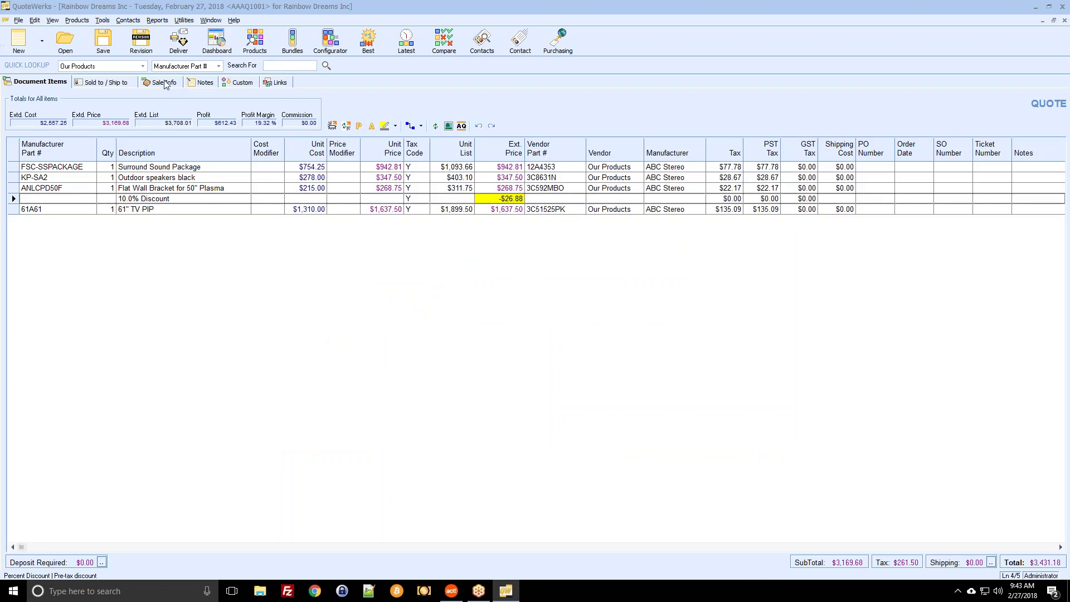
# Step: Review the quote's sold-to and ship-to details, examine the summary and opportunities dashboards, and close the dashboard
pyautogui.click(132, 86)
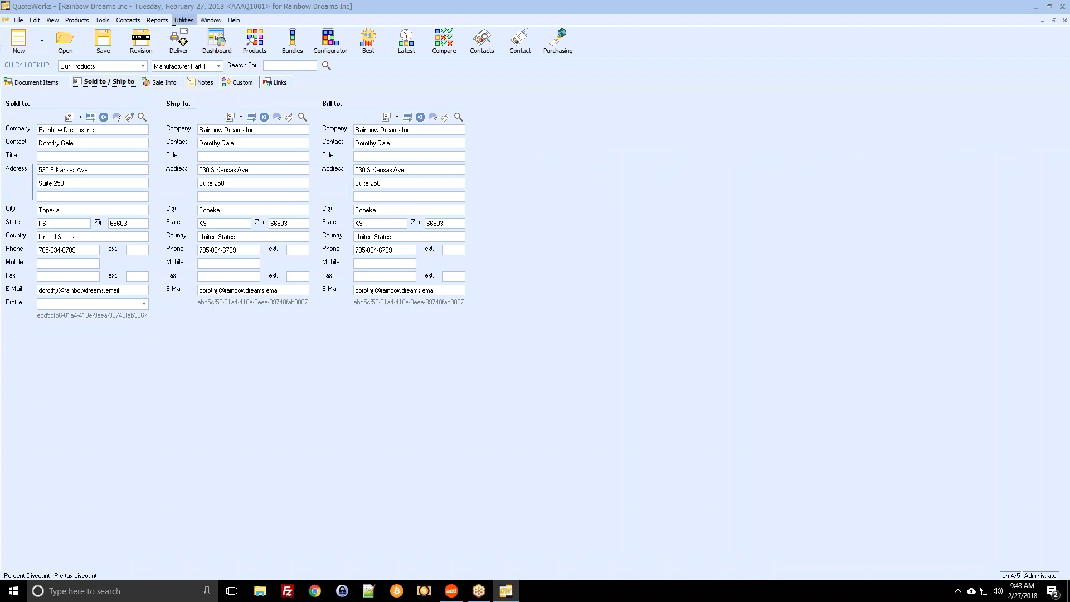
pyautogui.click(218, 34)
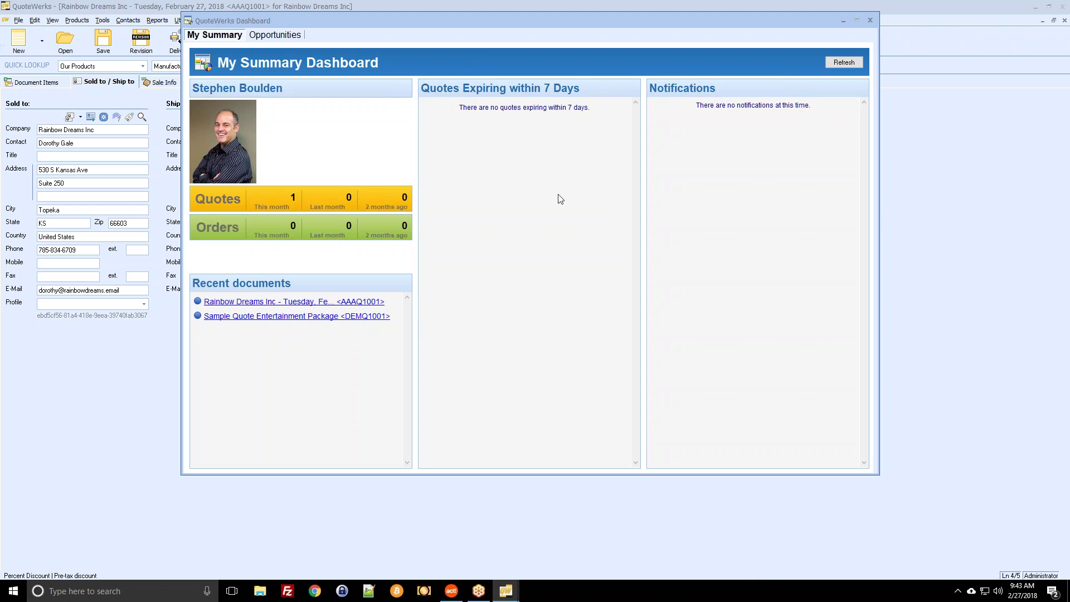
pyautogui.click(270, 38)
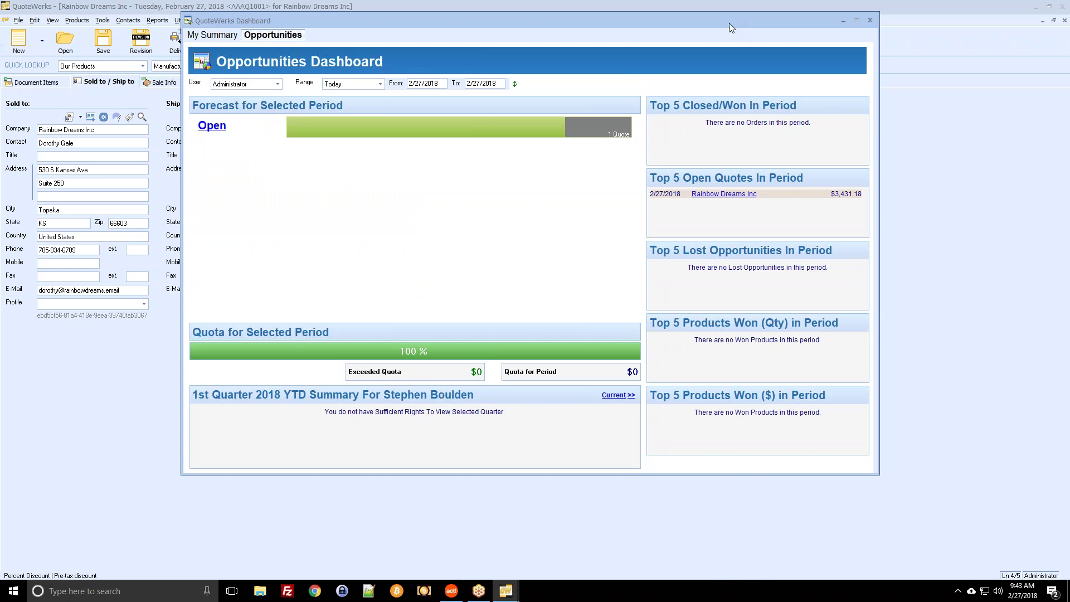
pyautogui.moveTo(729, 23); pyautogui.dragTo(700, 87)
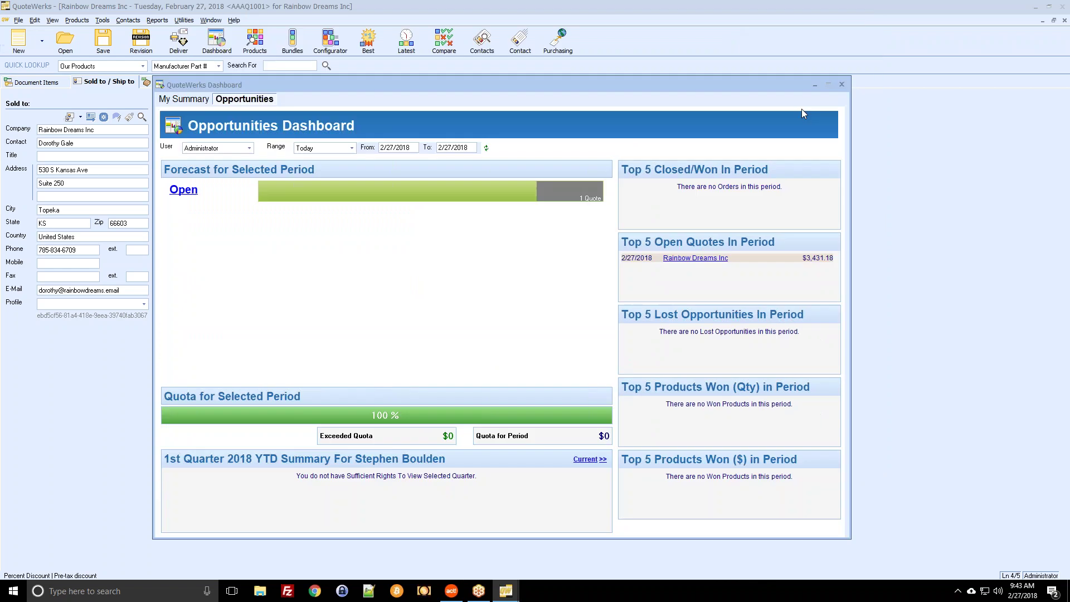
pyautogui.click(842, 84)
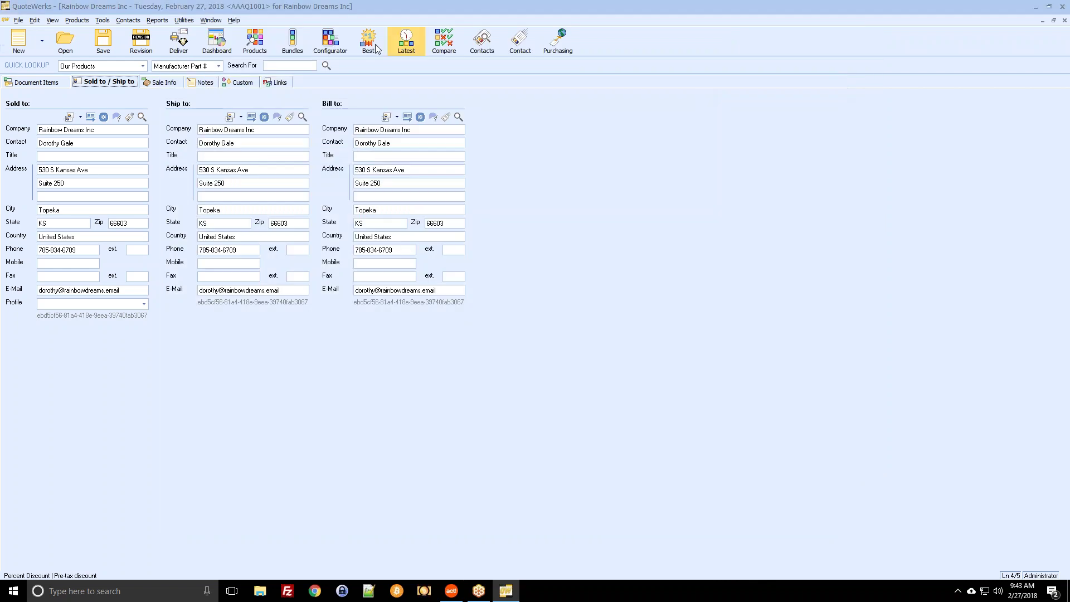
# Step: Examine the available product bundles and the management reports, including the product catalog and commission reports, and close both lists
pyautogui.click(281, 44)
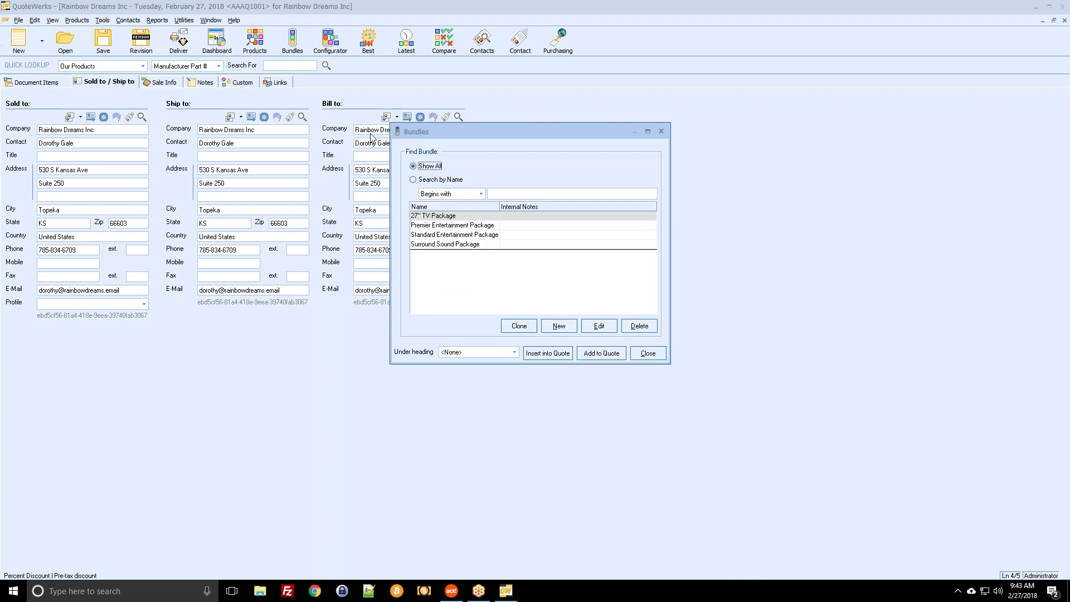
pyautogui.click(662, 132)
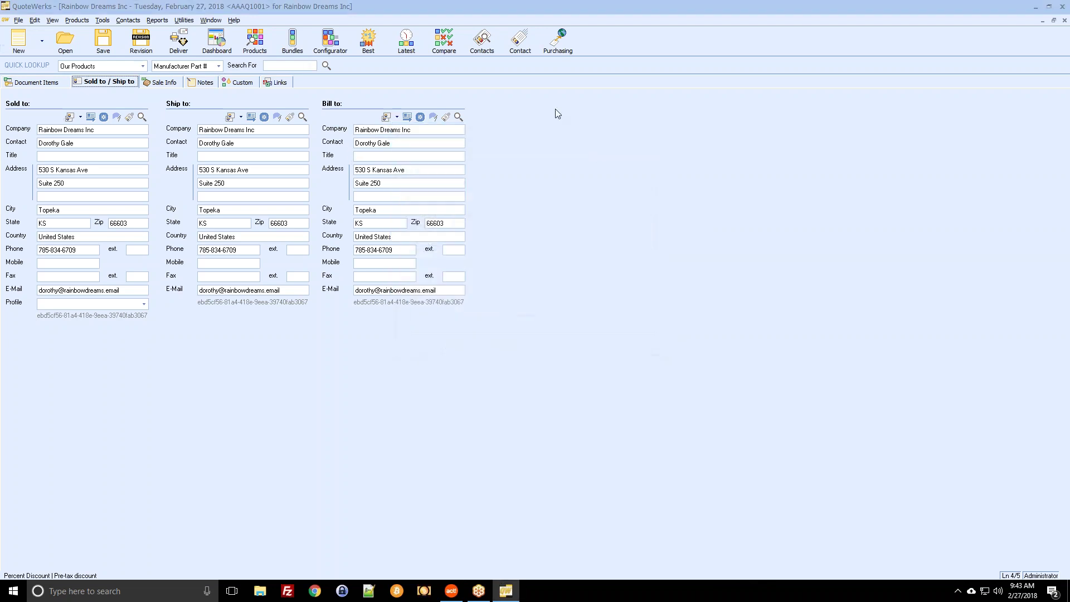
pyautogui.click(169, 20)
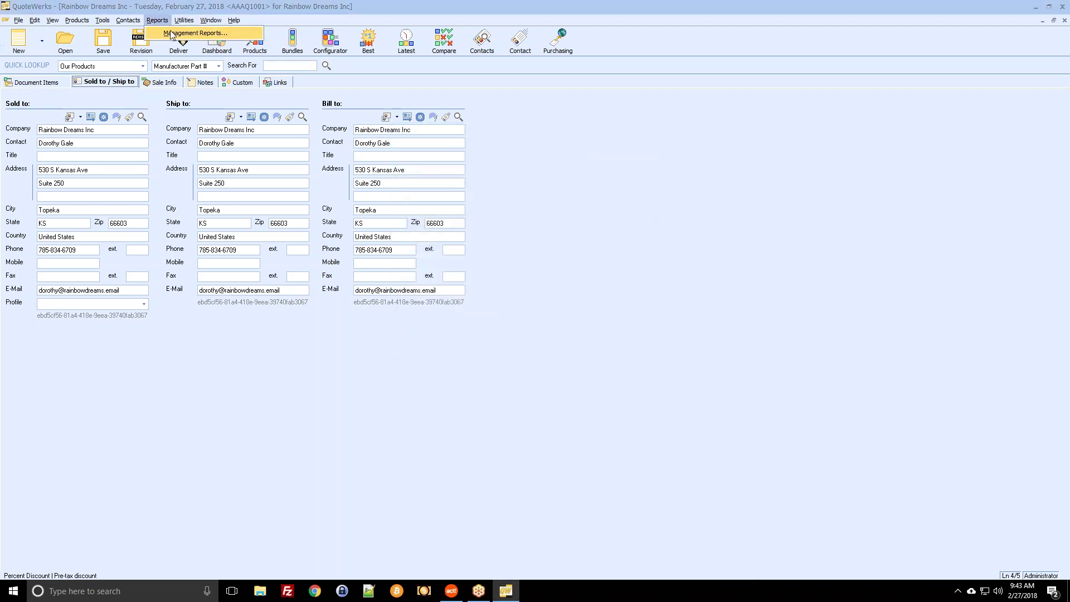
pyautogui.click(174, 33)
pyautogui.click(436, 207)
pyautogui.click(436, 245)
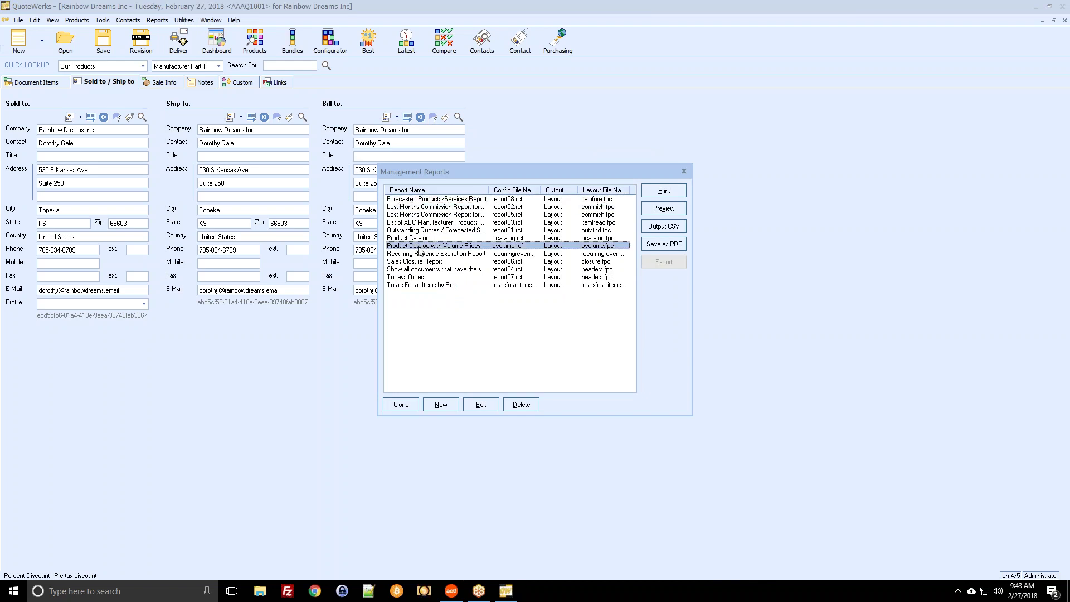
pyautogui.click(420, 239)
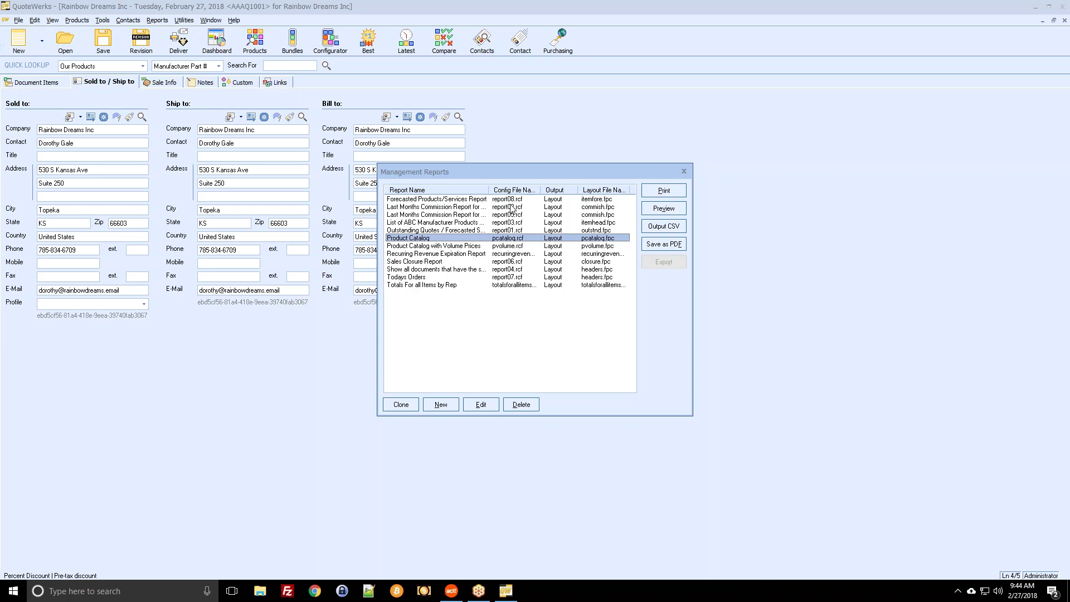
pyautogui.click(510, 207)
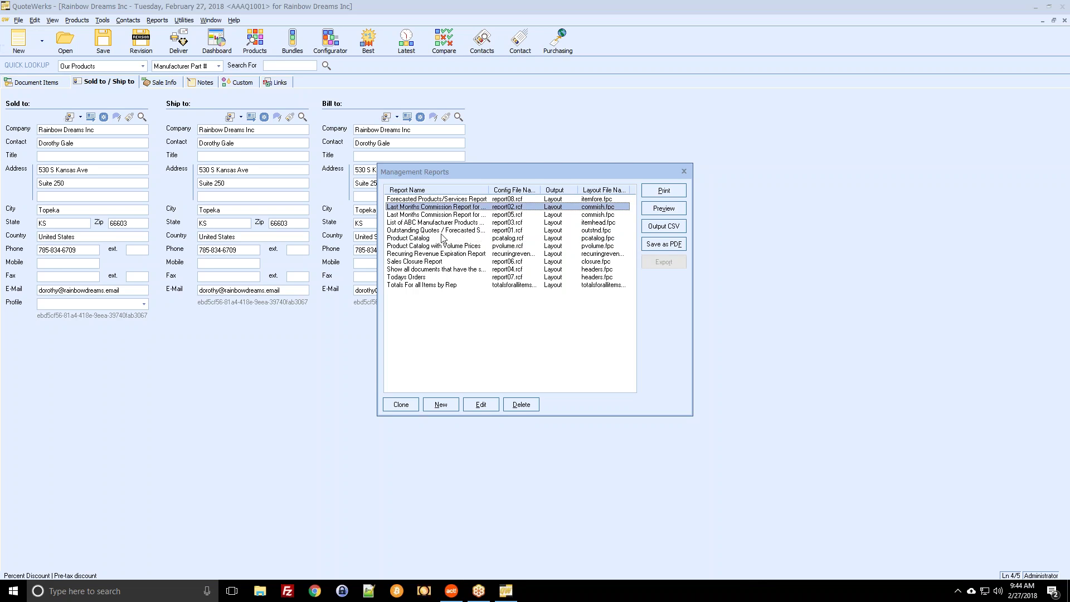
pyautogui.click(684, 171)
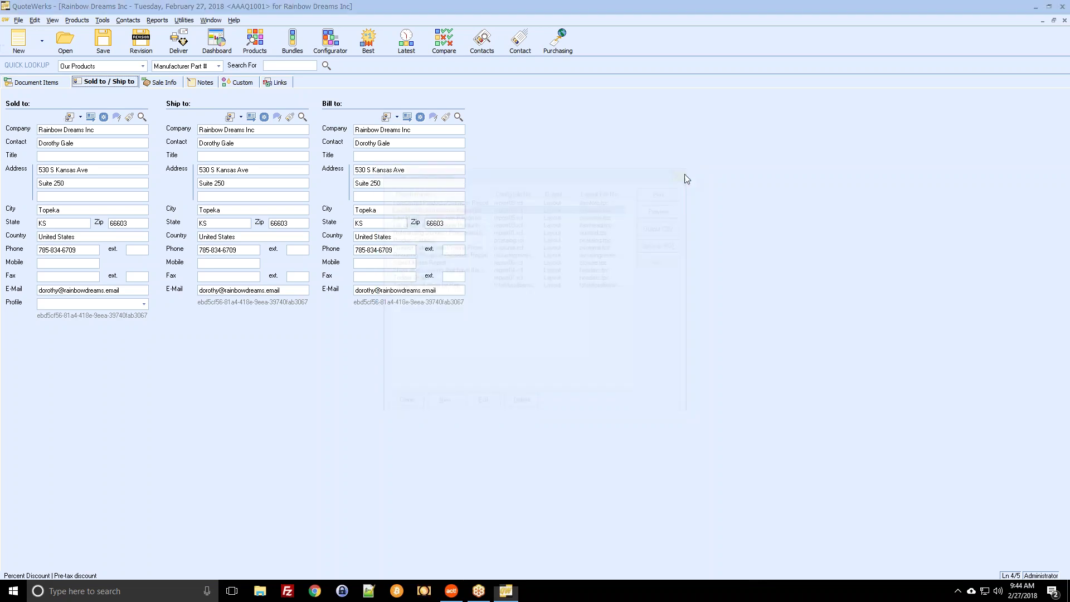
pyautogui.click(205, 21)
pyautogui.moveTo(235, 22)
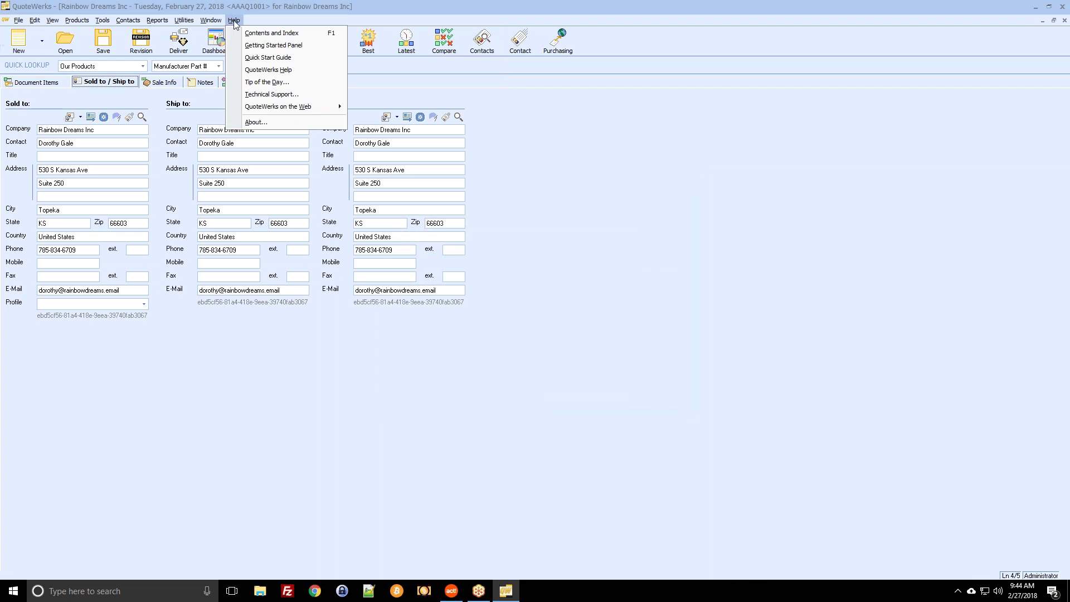
pyautogui.click(238, 3)
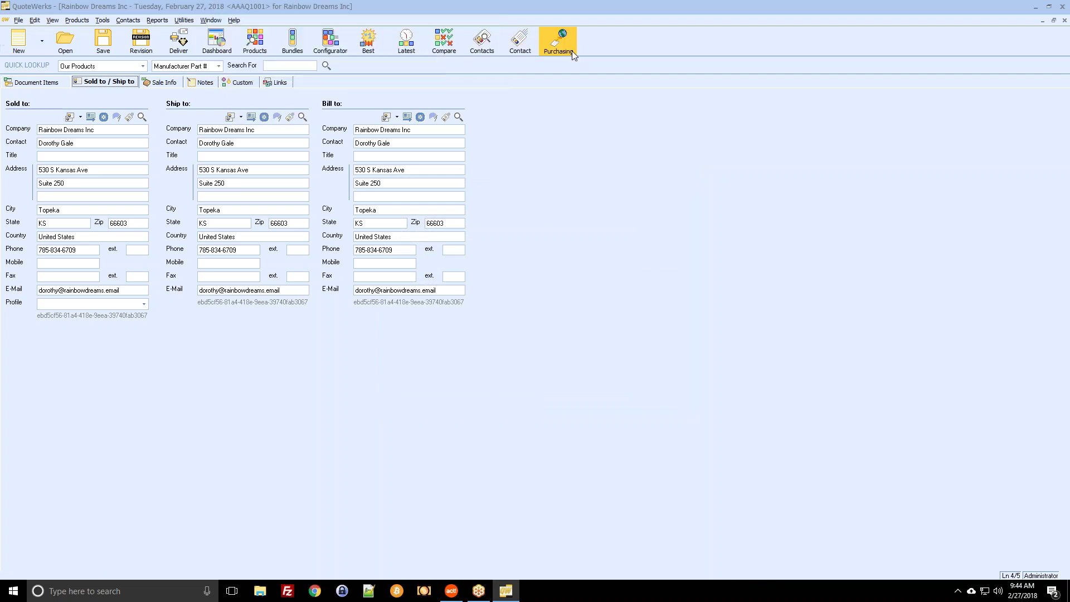
# Step: Request the Purchasing window, cancel it to keep the quote open, and go back to the quote's document items
pyautogui.click(573, 54)
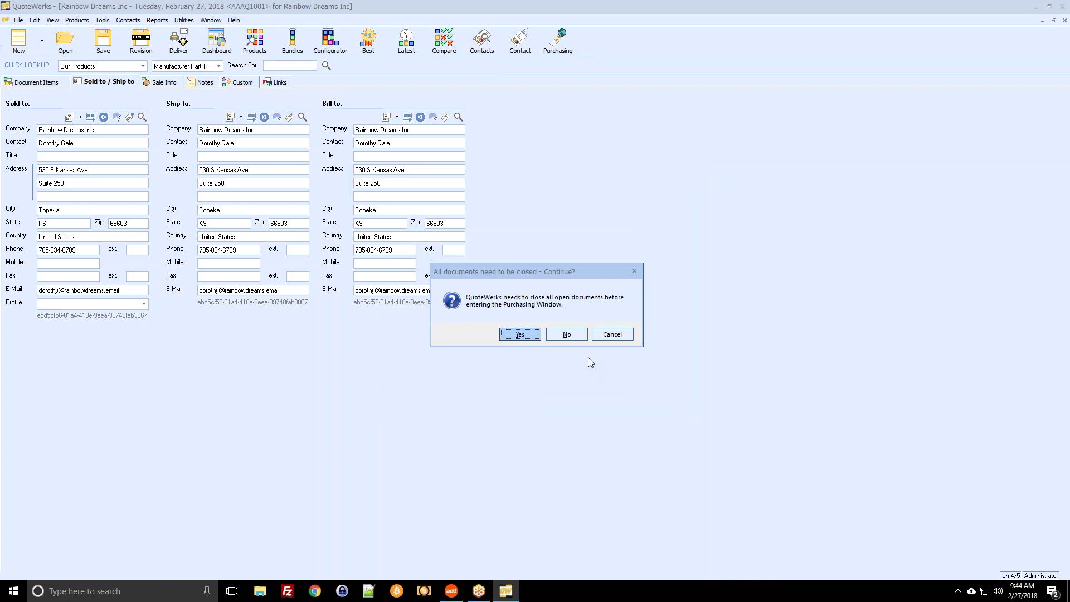
pyautogui.click(612, 338)
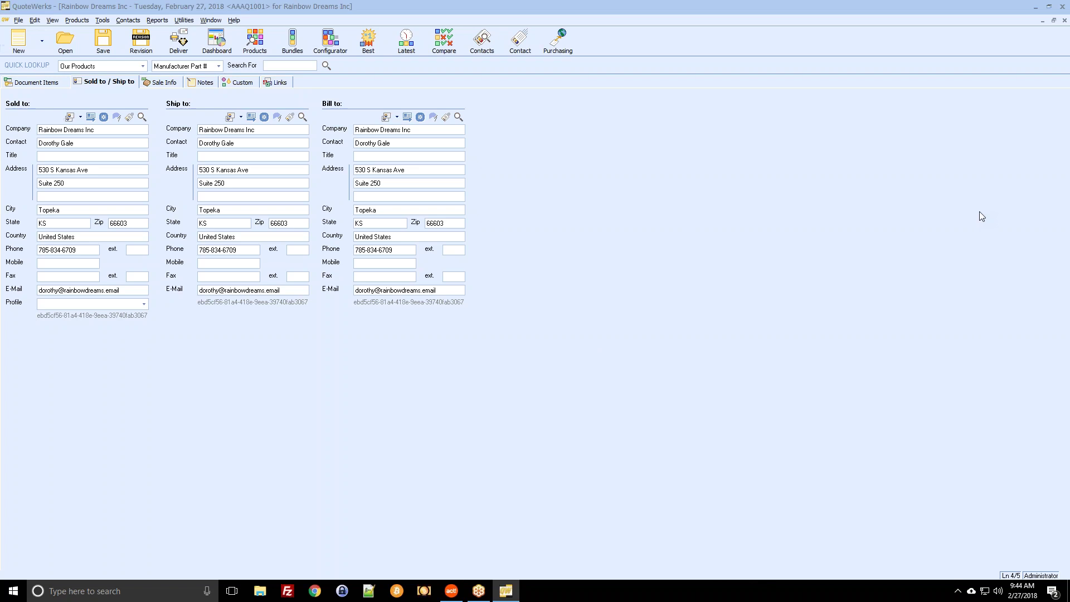
pyautogui.click(945, 18)
pyautogui.click(945, 17)
pyautogui.click(32, 83)
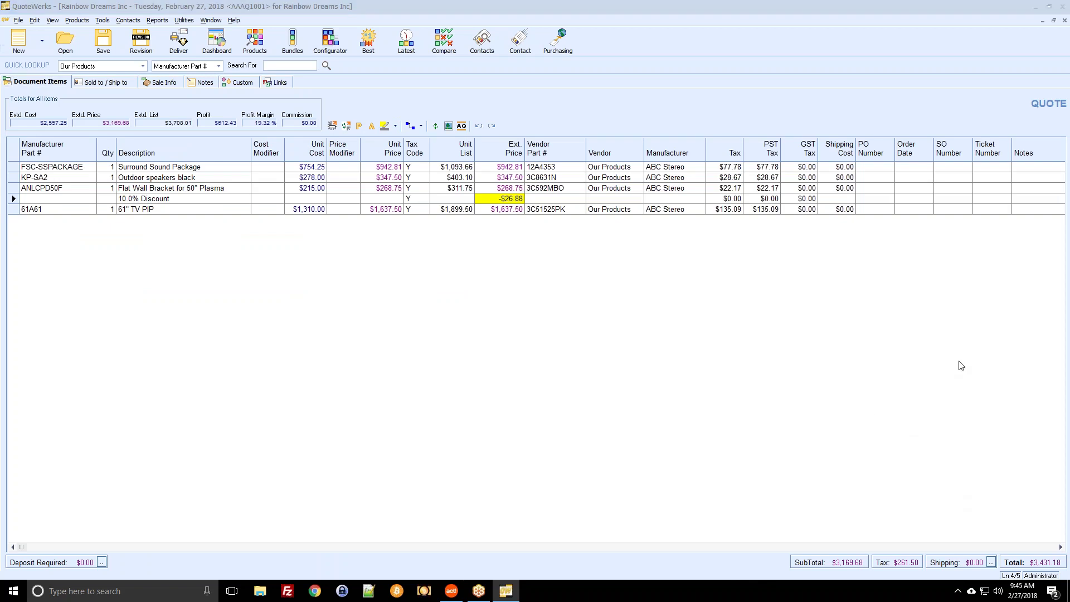
# Step: Open the QuoteWerks website in a maximized incognito Chrome window and look through its home page
pyautogui.rightClick(307, 595)
pyautogui.click(279, 523)
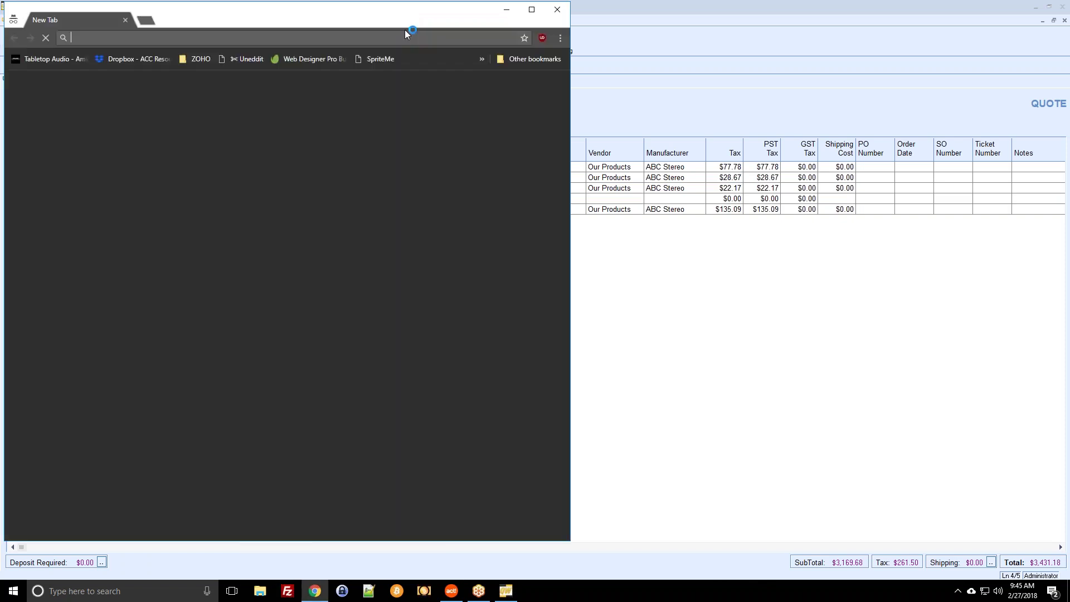
pyautogui.write('quotewerks')
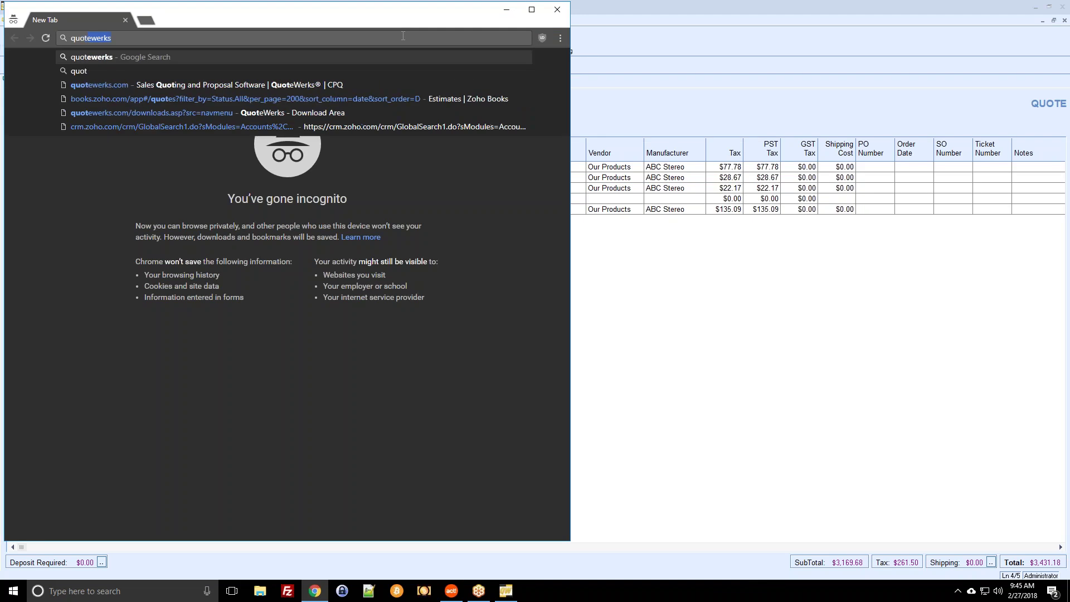
pyautogui.press('Return')
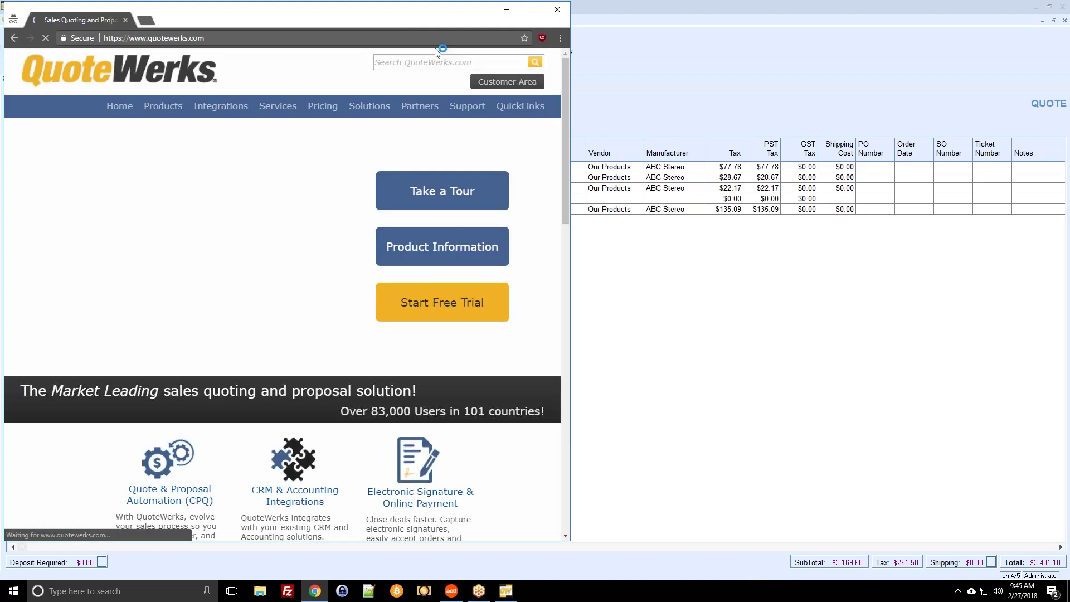
pyautogui.click(532, 9)
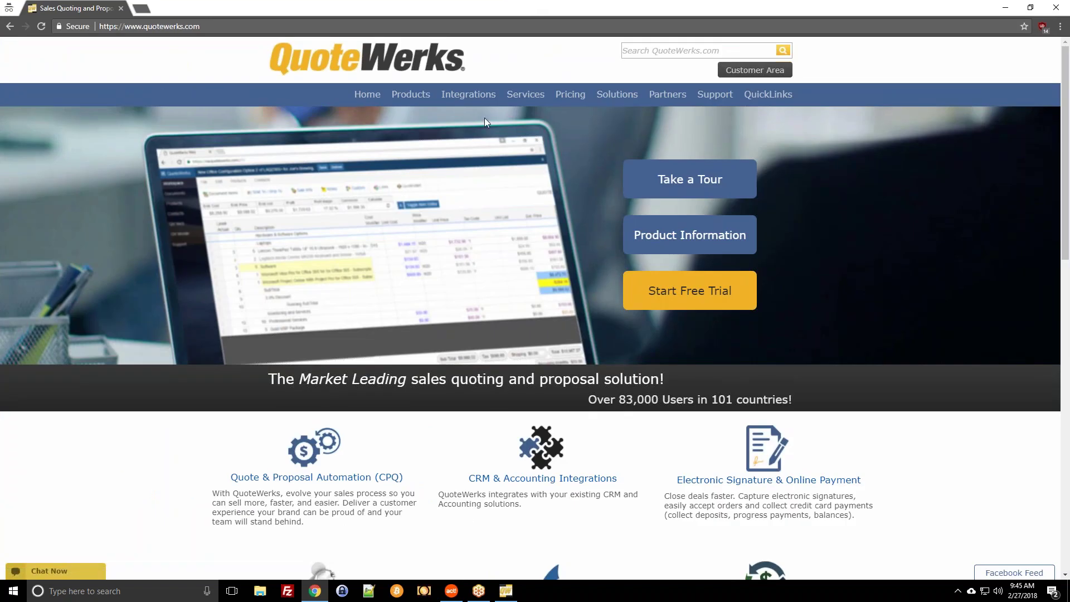
pyautogui.scroll(-12, 378, 277)
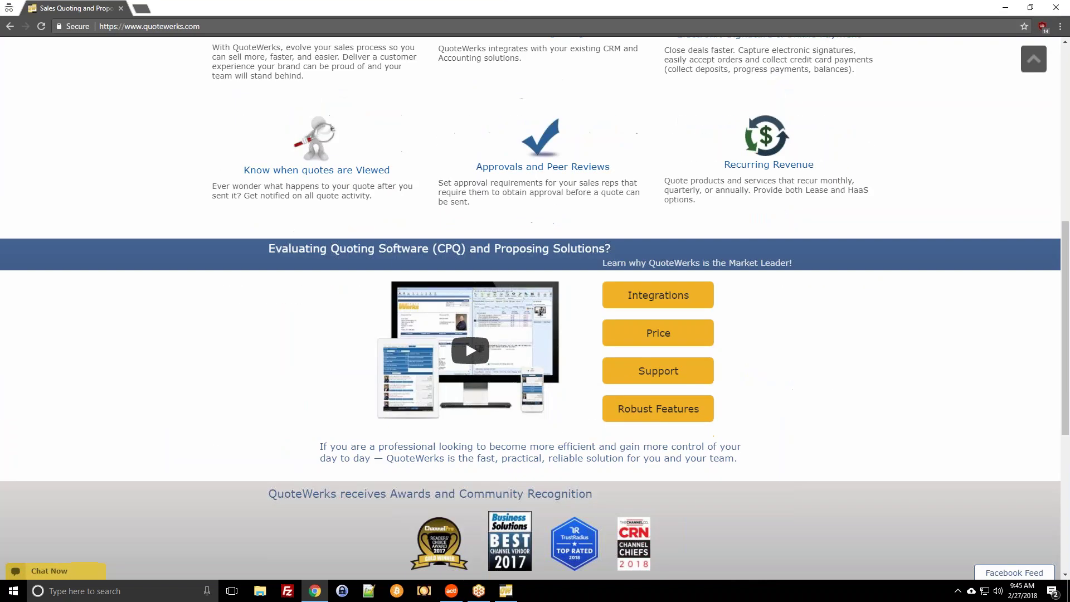
pyautogui.scroll(7, 531, 308)
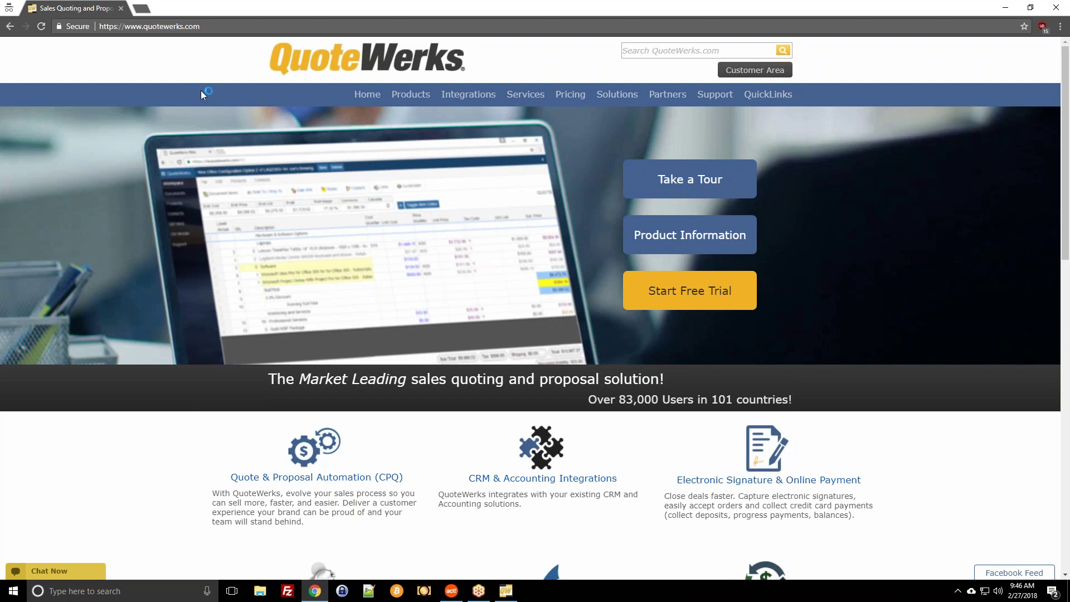
# Step: Open the QuoteValet product page and examine its delivery features, including the section on knowing when quotes are viewed and accepted
pyautogui.moveTo(410, 94)
pyautogui.click(401, 133)
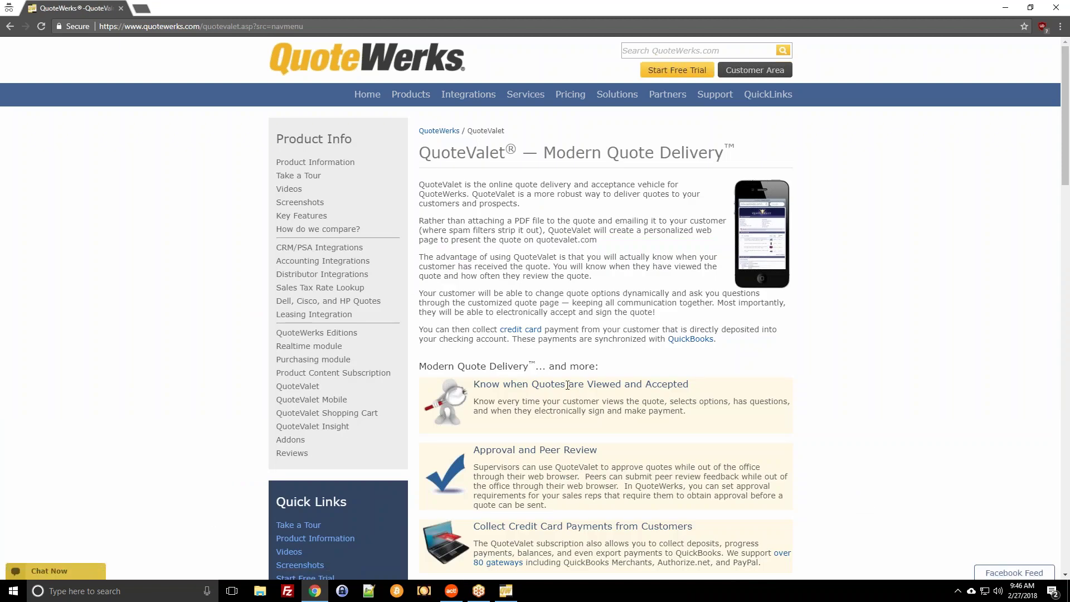
pyautogui.scroll(-1, 614, 380)
pyautogui.moveTo(704, 361); pyautogui.dragTo(473, 337)
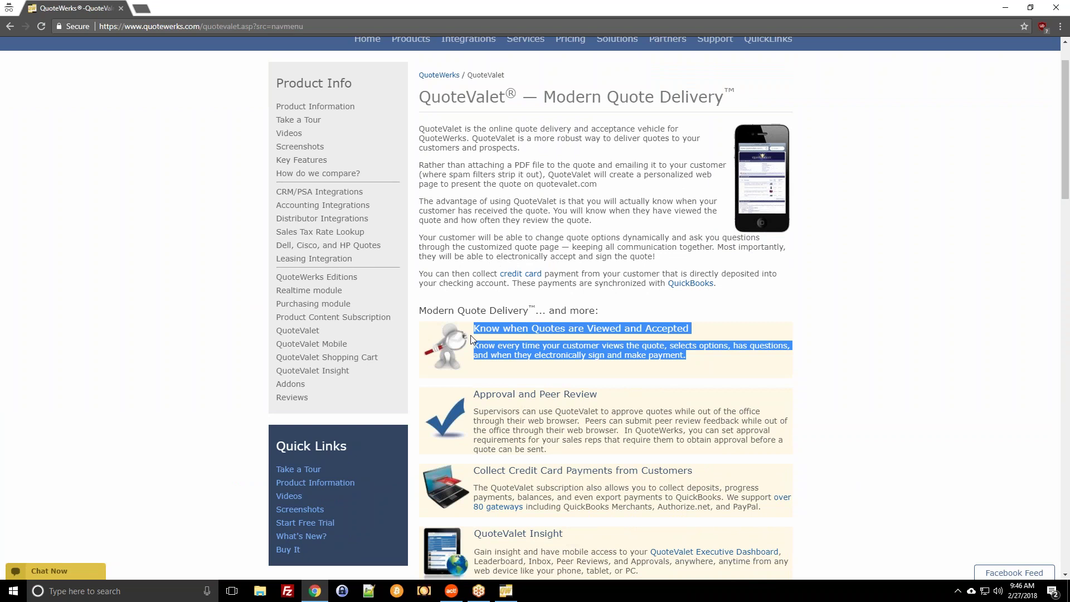
pyautogui.click(573, 365)
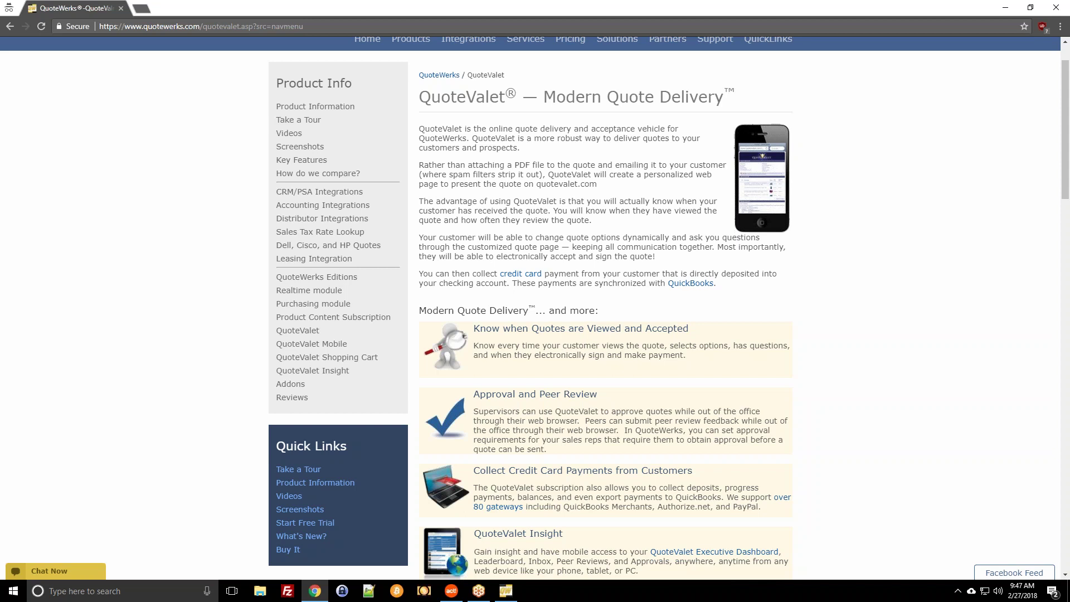
pyautogui.scroll(-1, 710, 342)
pyautogui.scroll(3, 477, 72)
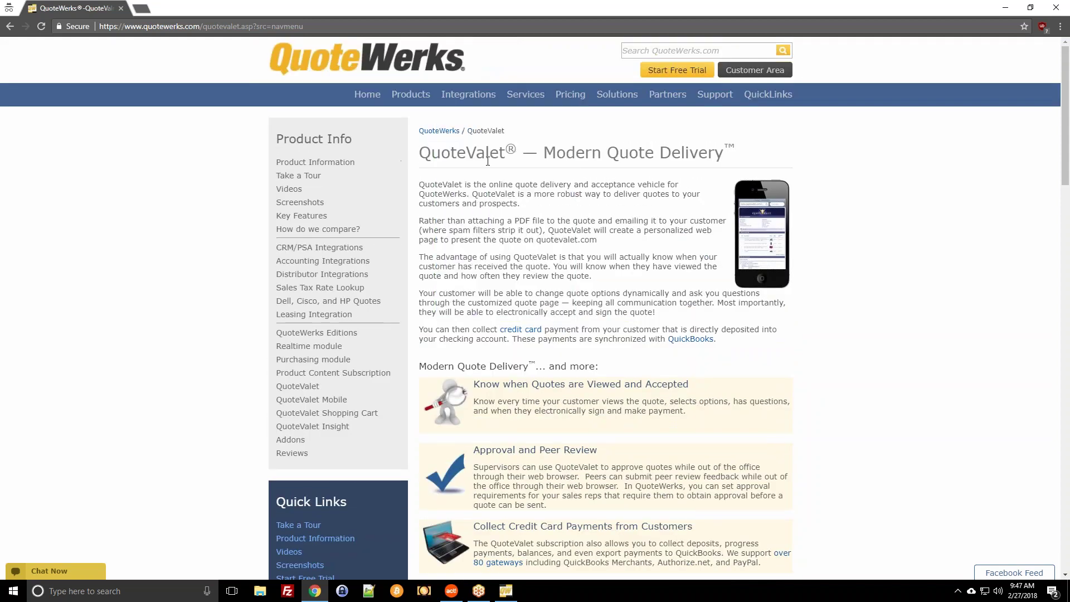
pyautogui.scroll(-5, 487, 161)
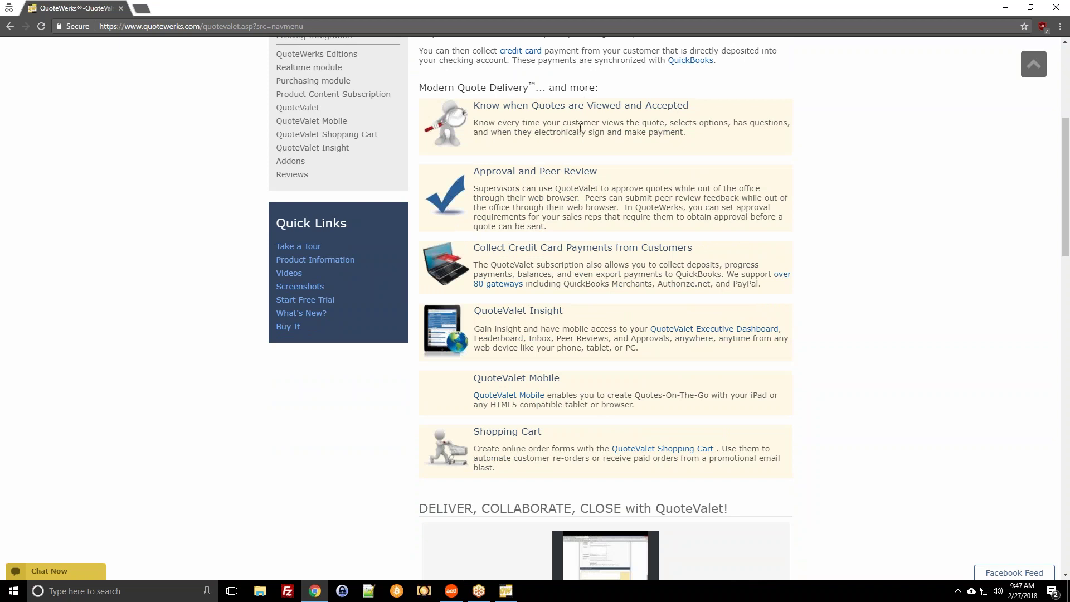
pyautogui.scroll(-2, 538, 173)
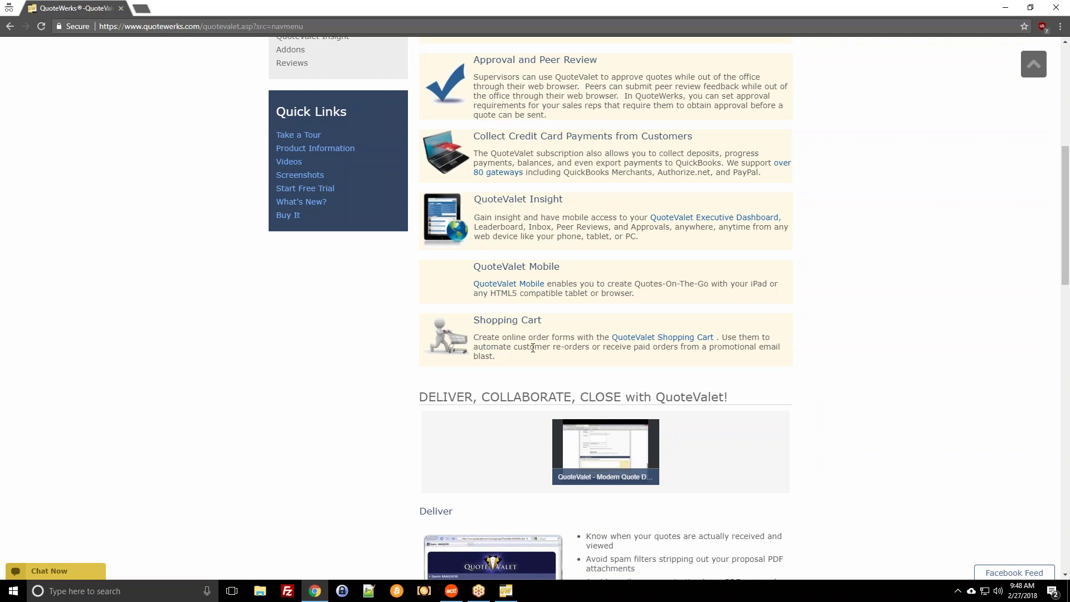
pyautogui.scroll(4, 533, 347)
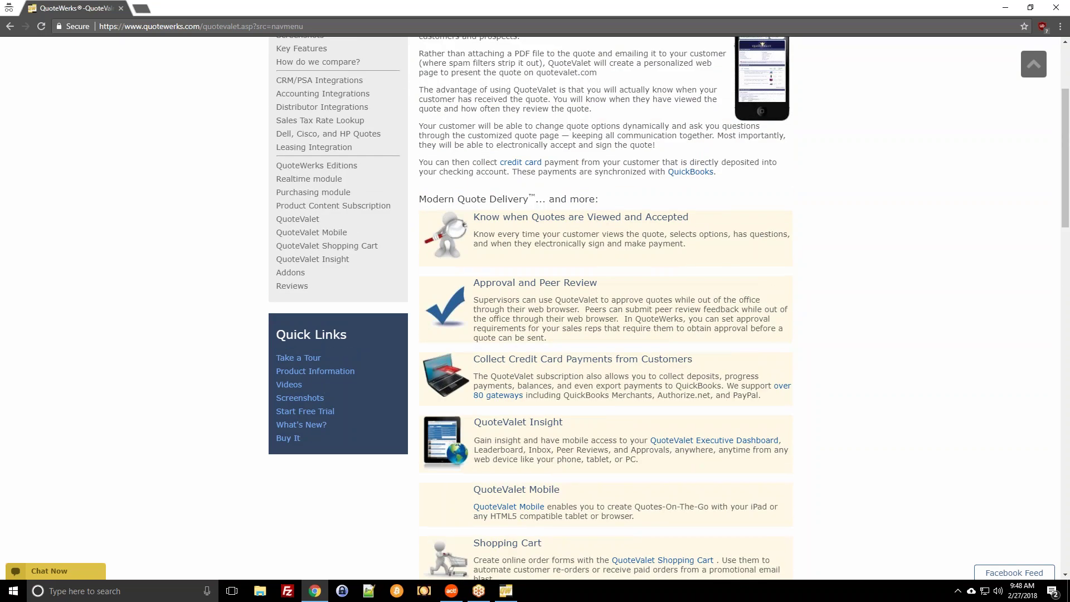
pyautogui.scroll(3, 533, 348)
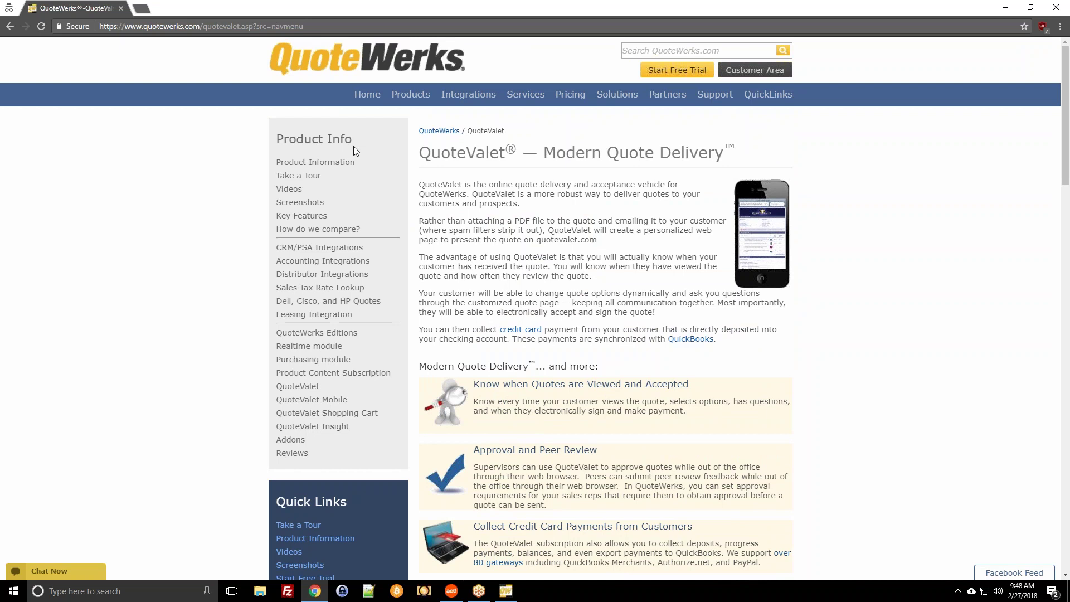
# Step: Open the QuoteWerks pricing page and compare the Standard, Professional and Corporate editions' features, monthly prices and yearly totals
pyautogui.click(570, 95)
pyautogui.scroll(-2, 535, 307)
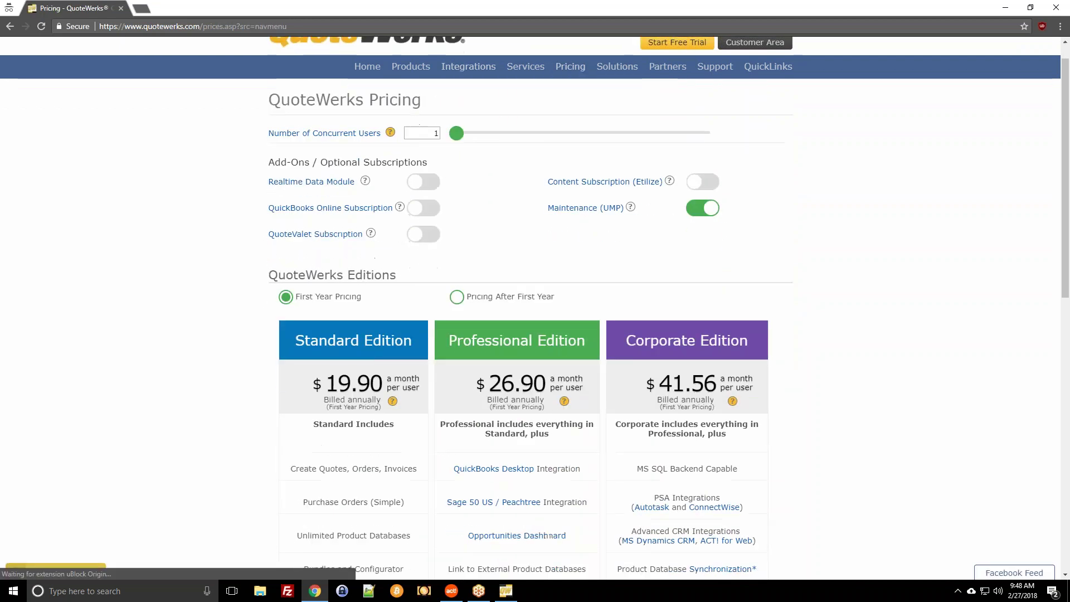
pyautogui.scroll(-2, 251, 235)
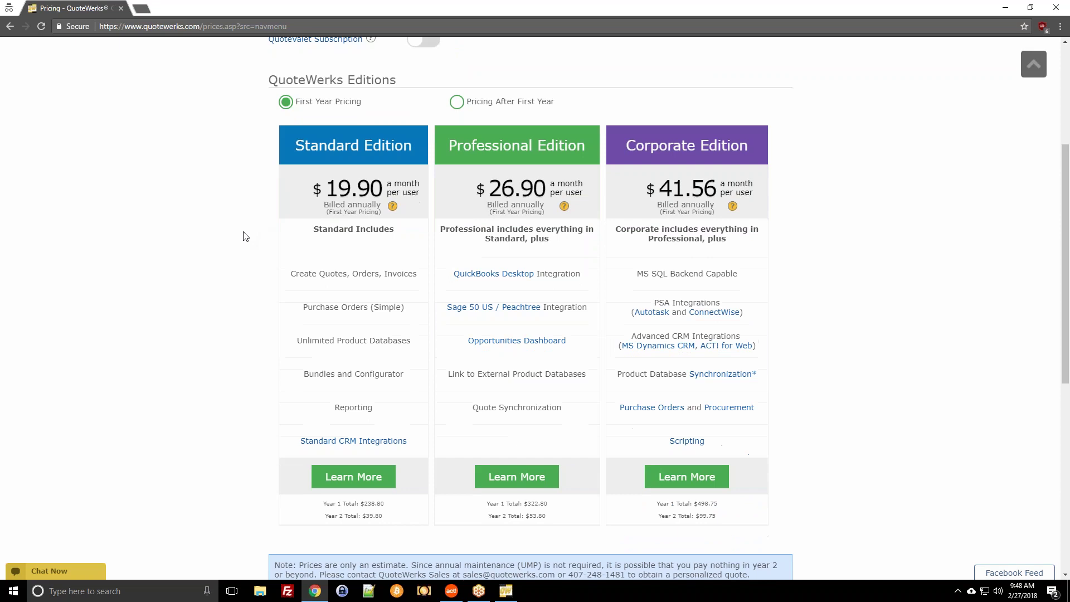
pyautogui.scroll(-1, 243, 236)
pyautogui.scroll(1, 243, 236)
pyautogui.moveTo(364, 506); pyautogui.dragTo(385, 505)
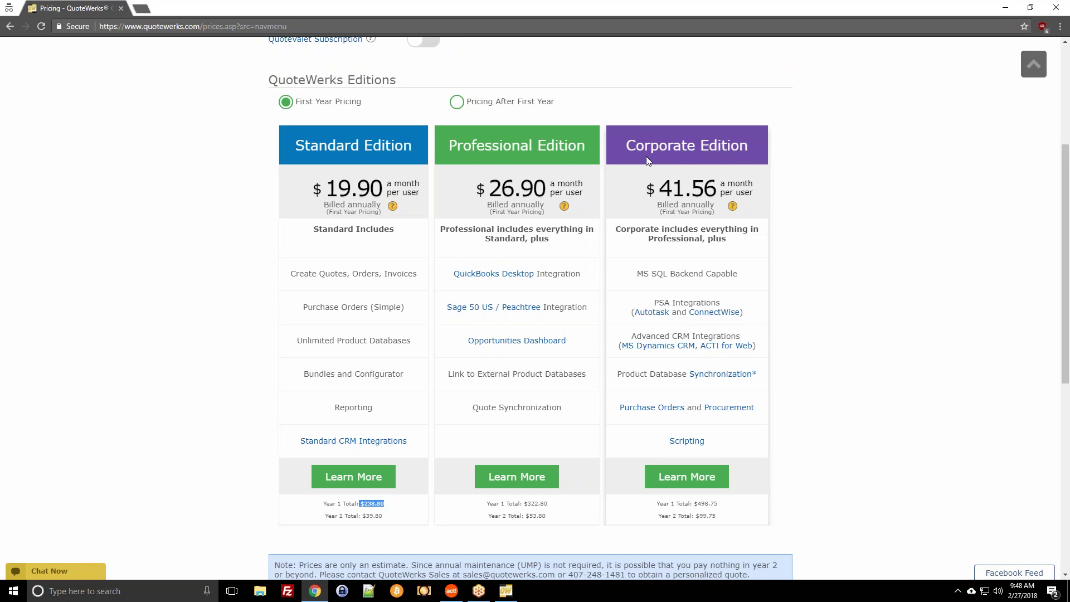
pyautogui.click(794, 286)
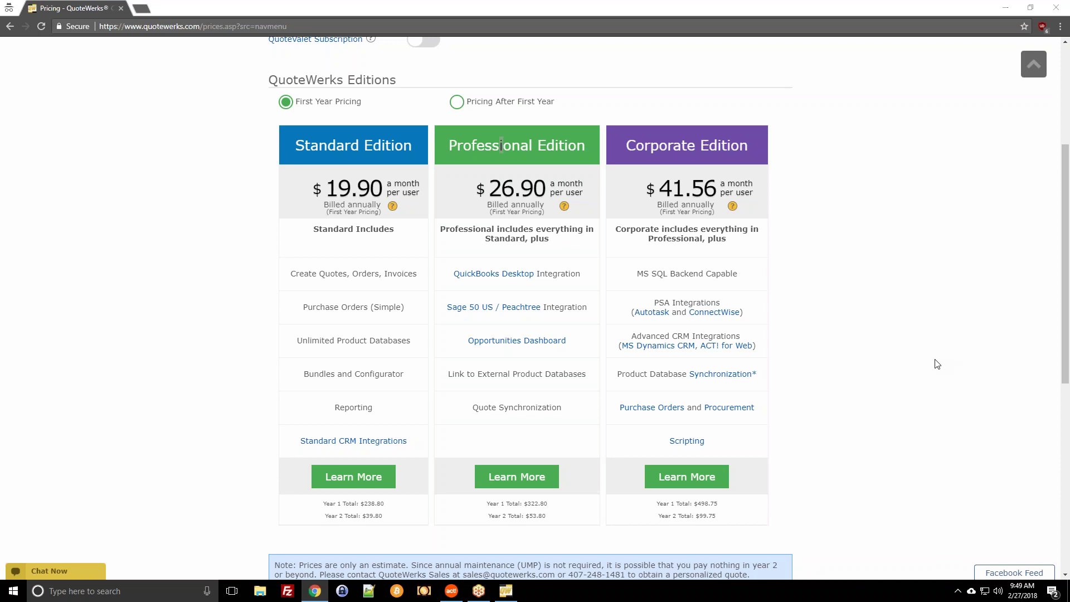
pyautogui.scroll(4, 896, 376)
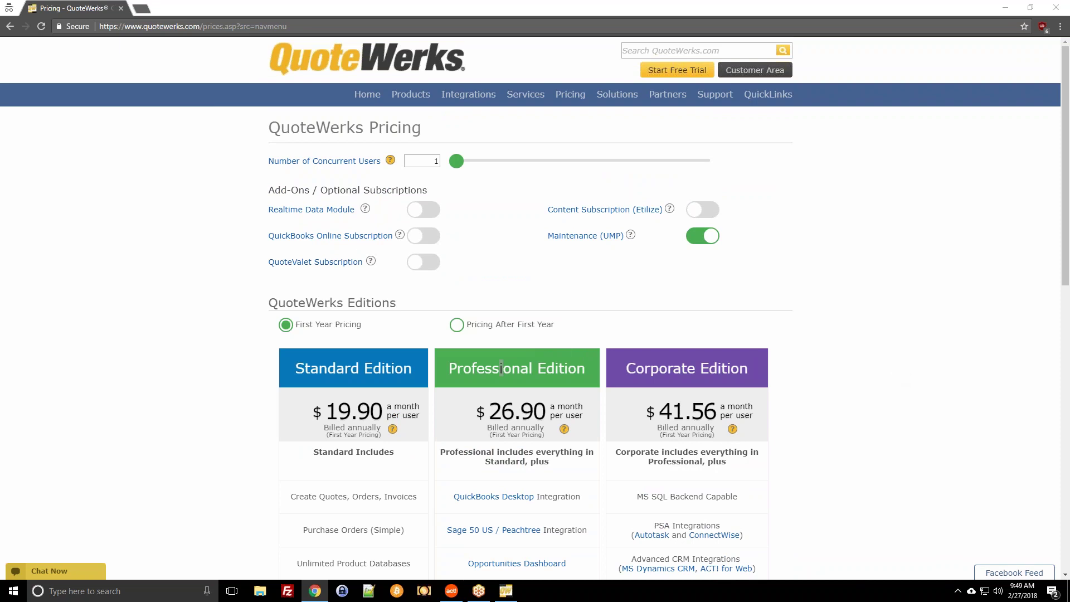
# Step: Open the website's home page in a separate tab and look over its free trial, support and pricing options and feature overview
pyautogui.click(368, 94)
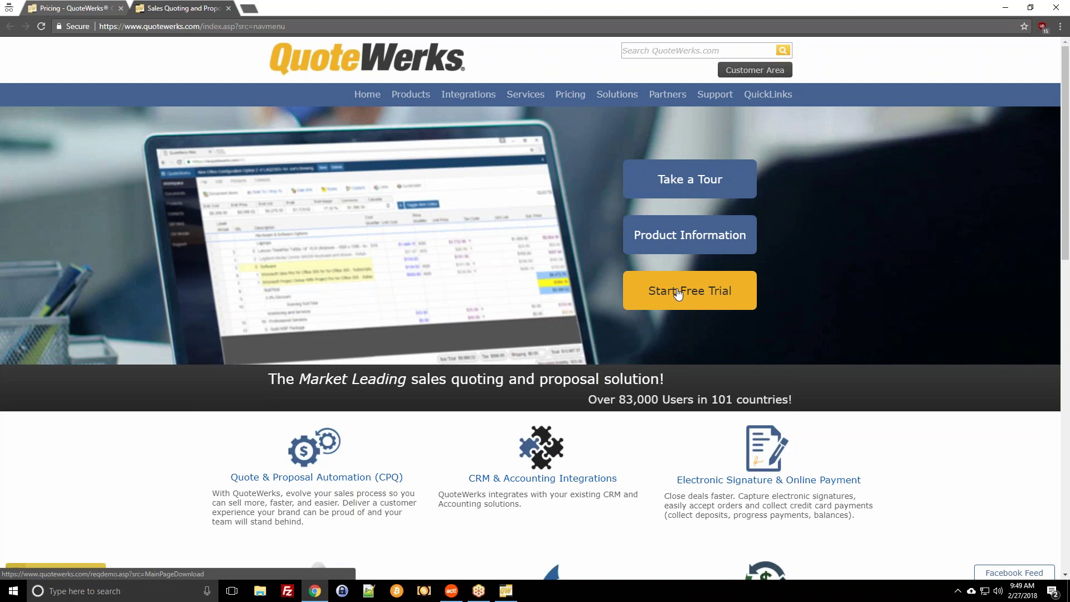
pyautogui.moveTo(703, 99)
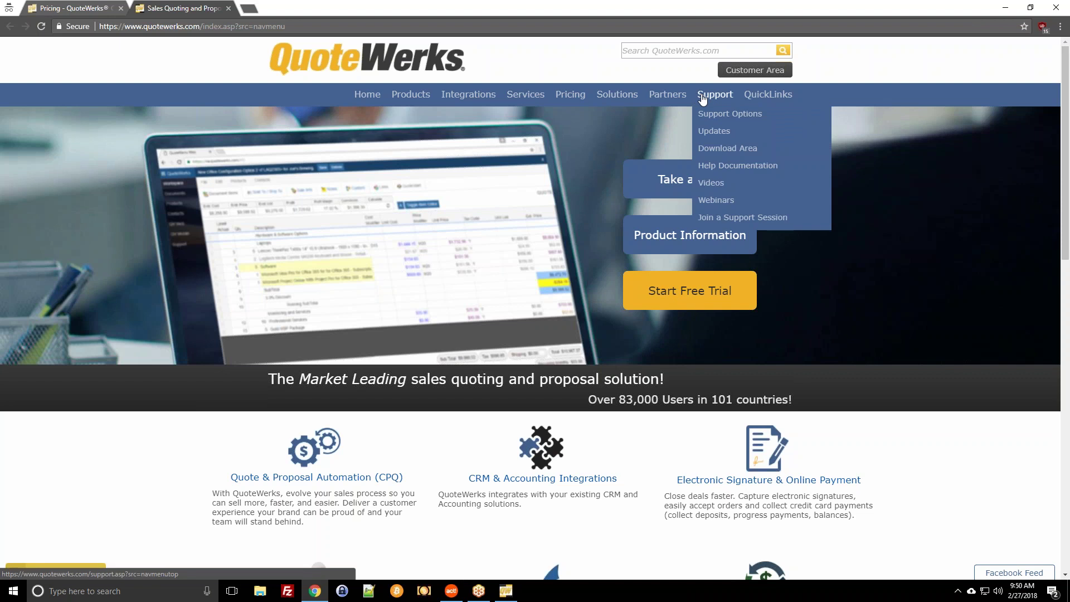
pyautogui.moveTo(618, 92)
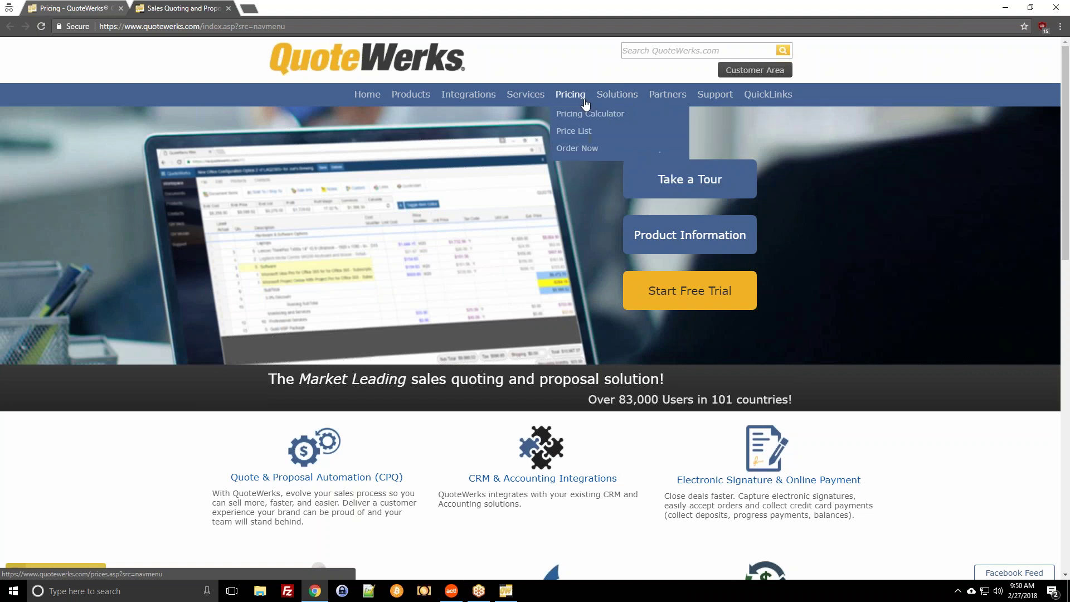
pyautogui.scroll(-4, 364, 280)
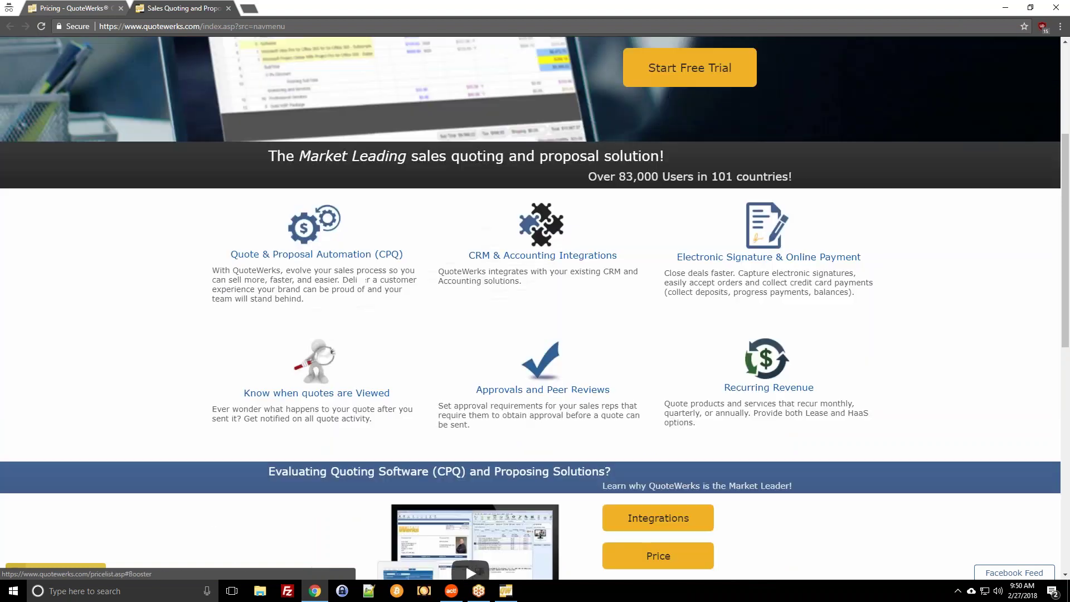
pyautogui.scroll(-3, 363, 280)
pyautogui.scroll(4, 449, 566)
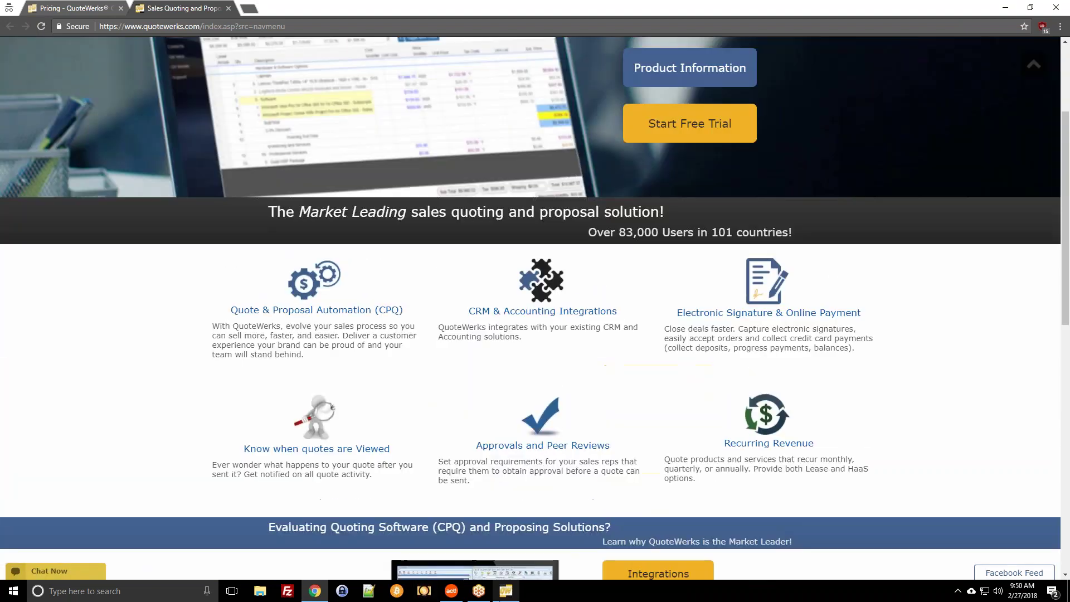
# Step: Switch to Act! and show all sales opportunities as a list
pyautogui.click(452, 591)
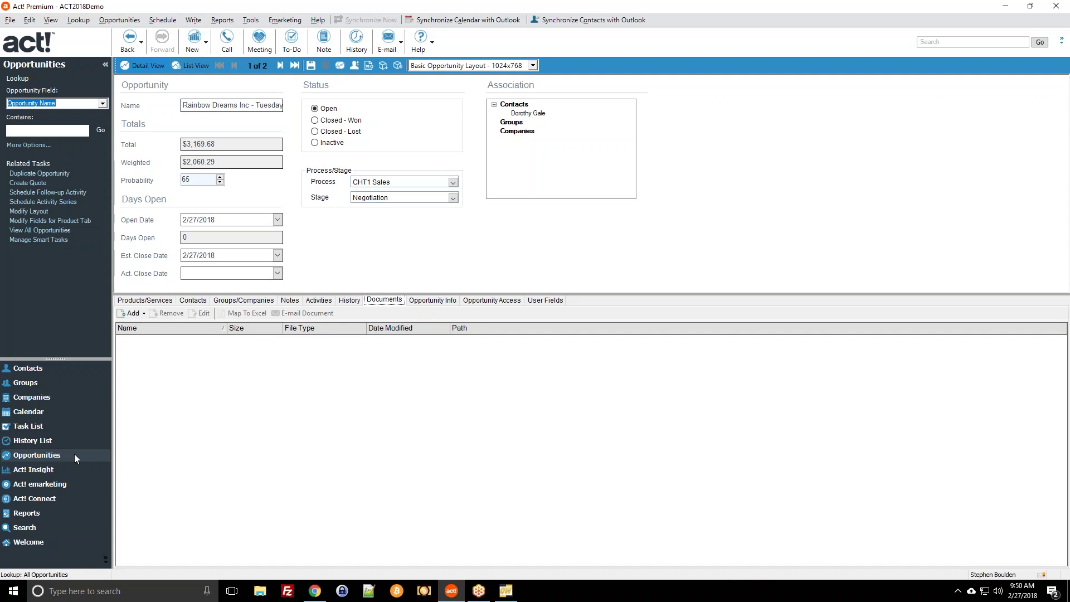
pyautogui.click(190, 65)
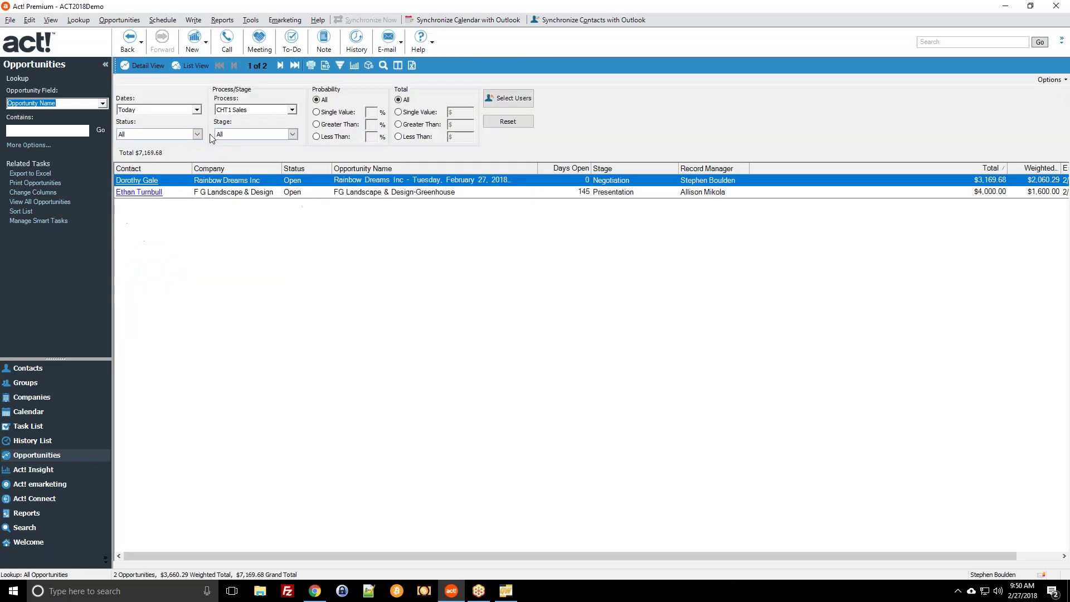